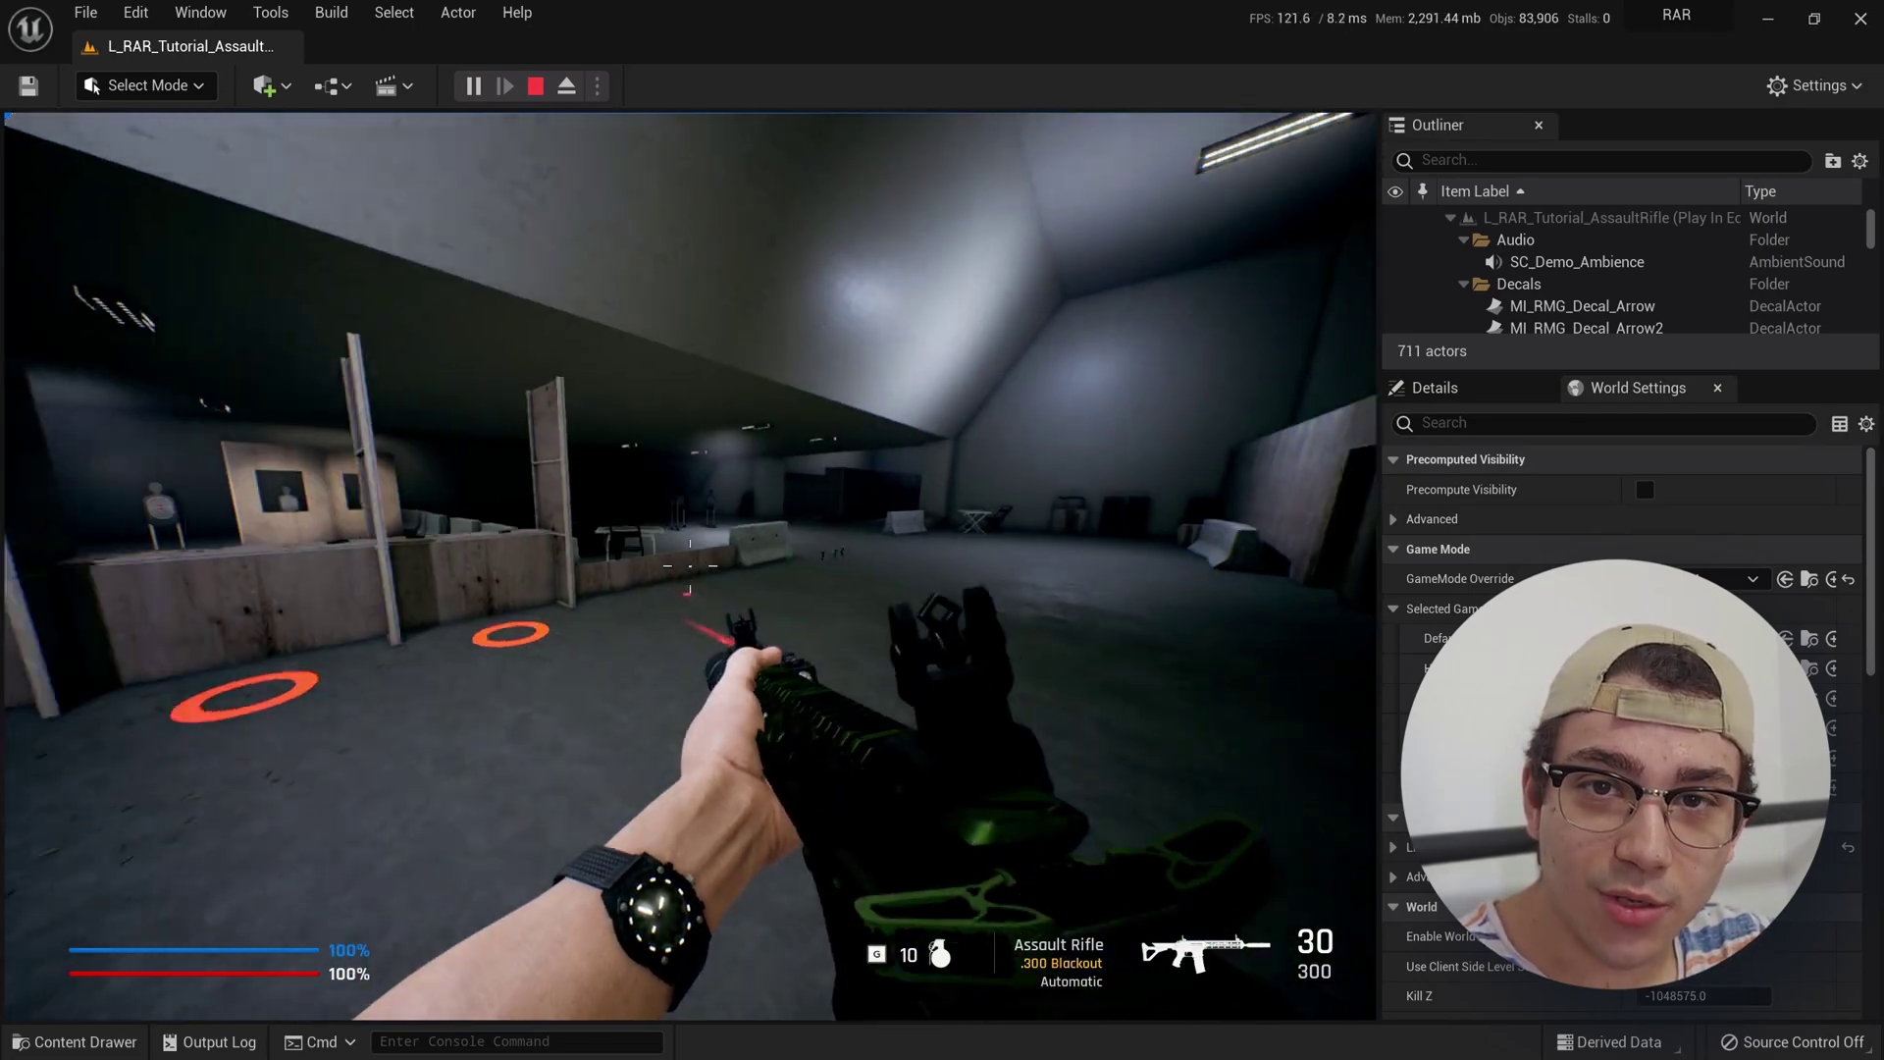
# Walk through the shooting range level with the assault rifle, then end the play session
pyautogui.hotkey('shift', 'w')
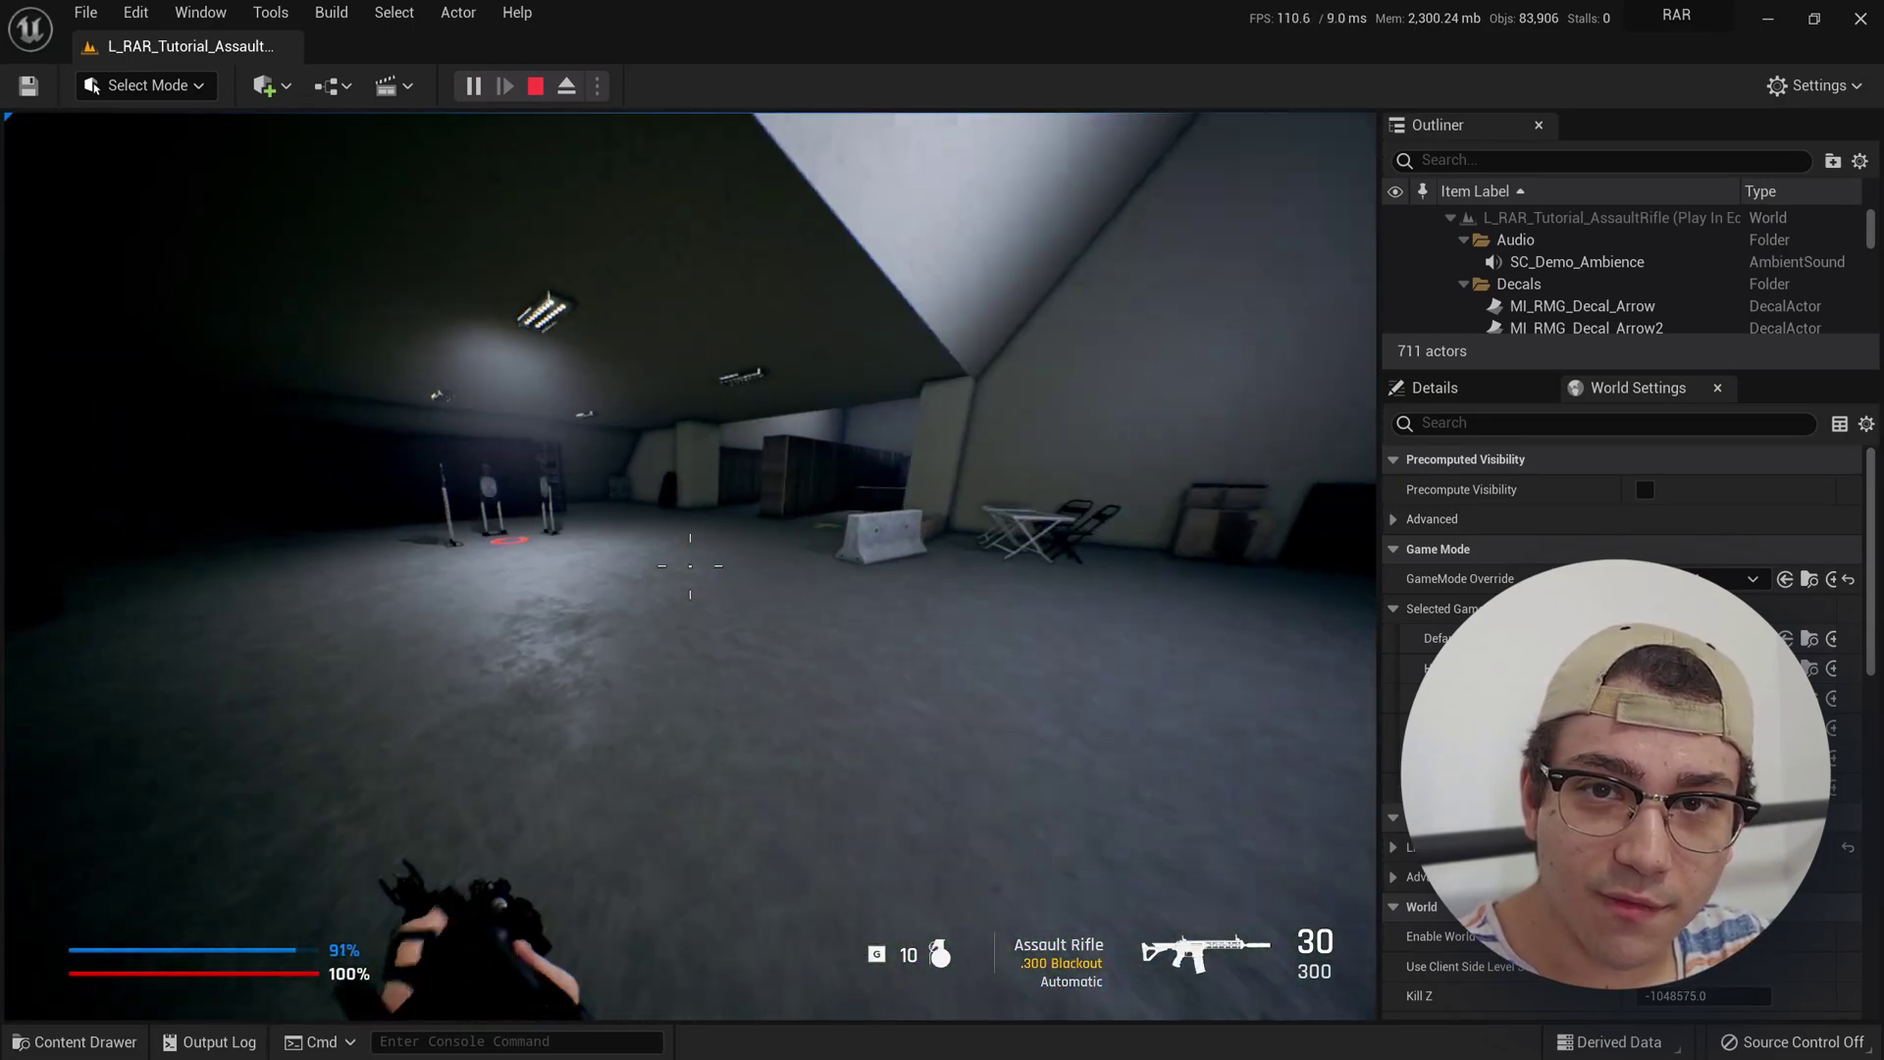
pyautogui.hotkey('shift', 'w')
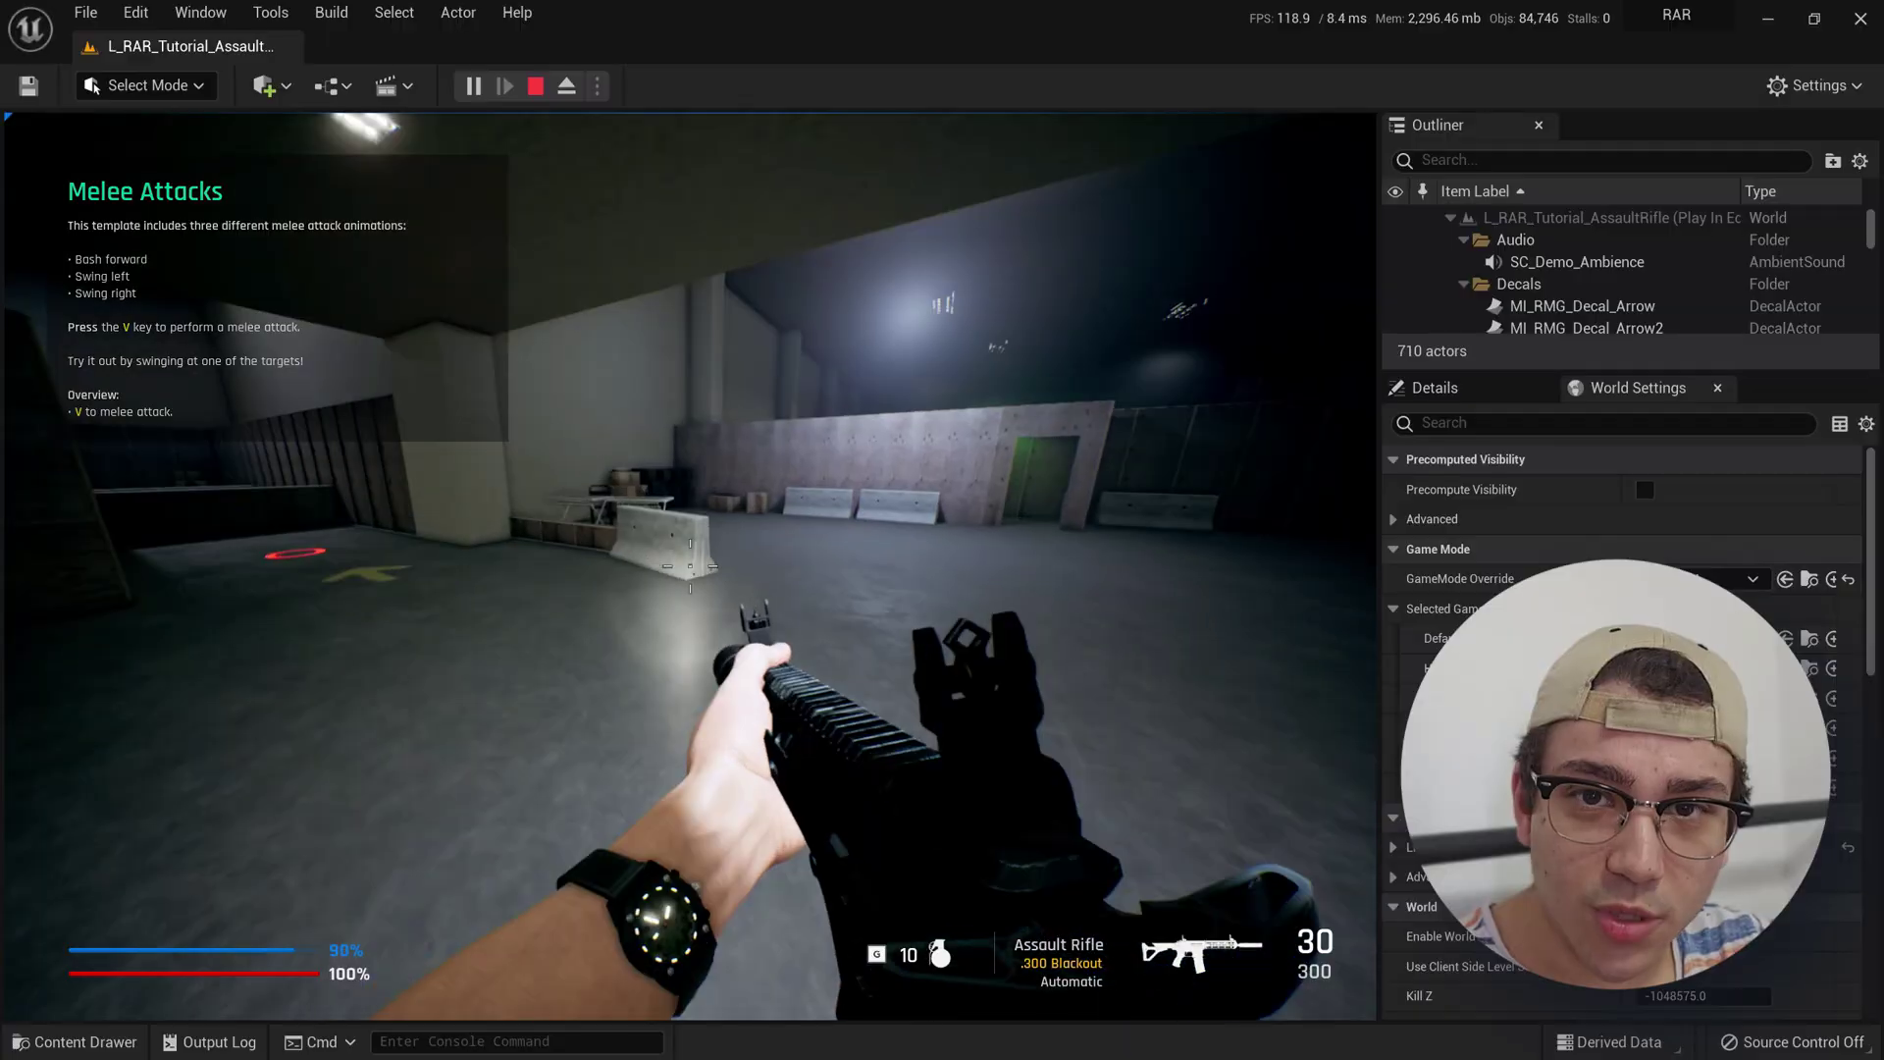
pyautogui.press('w')
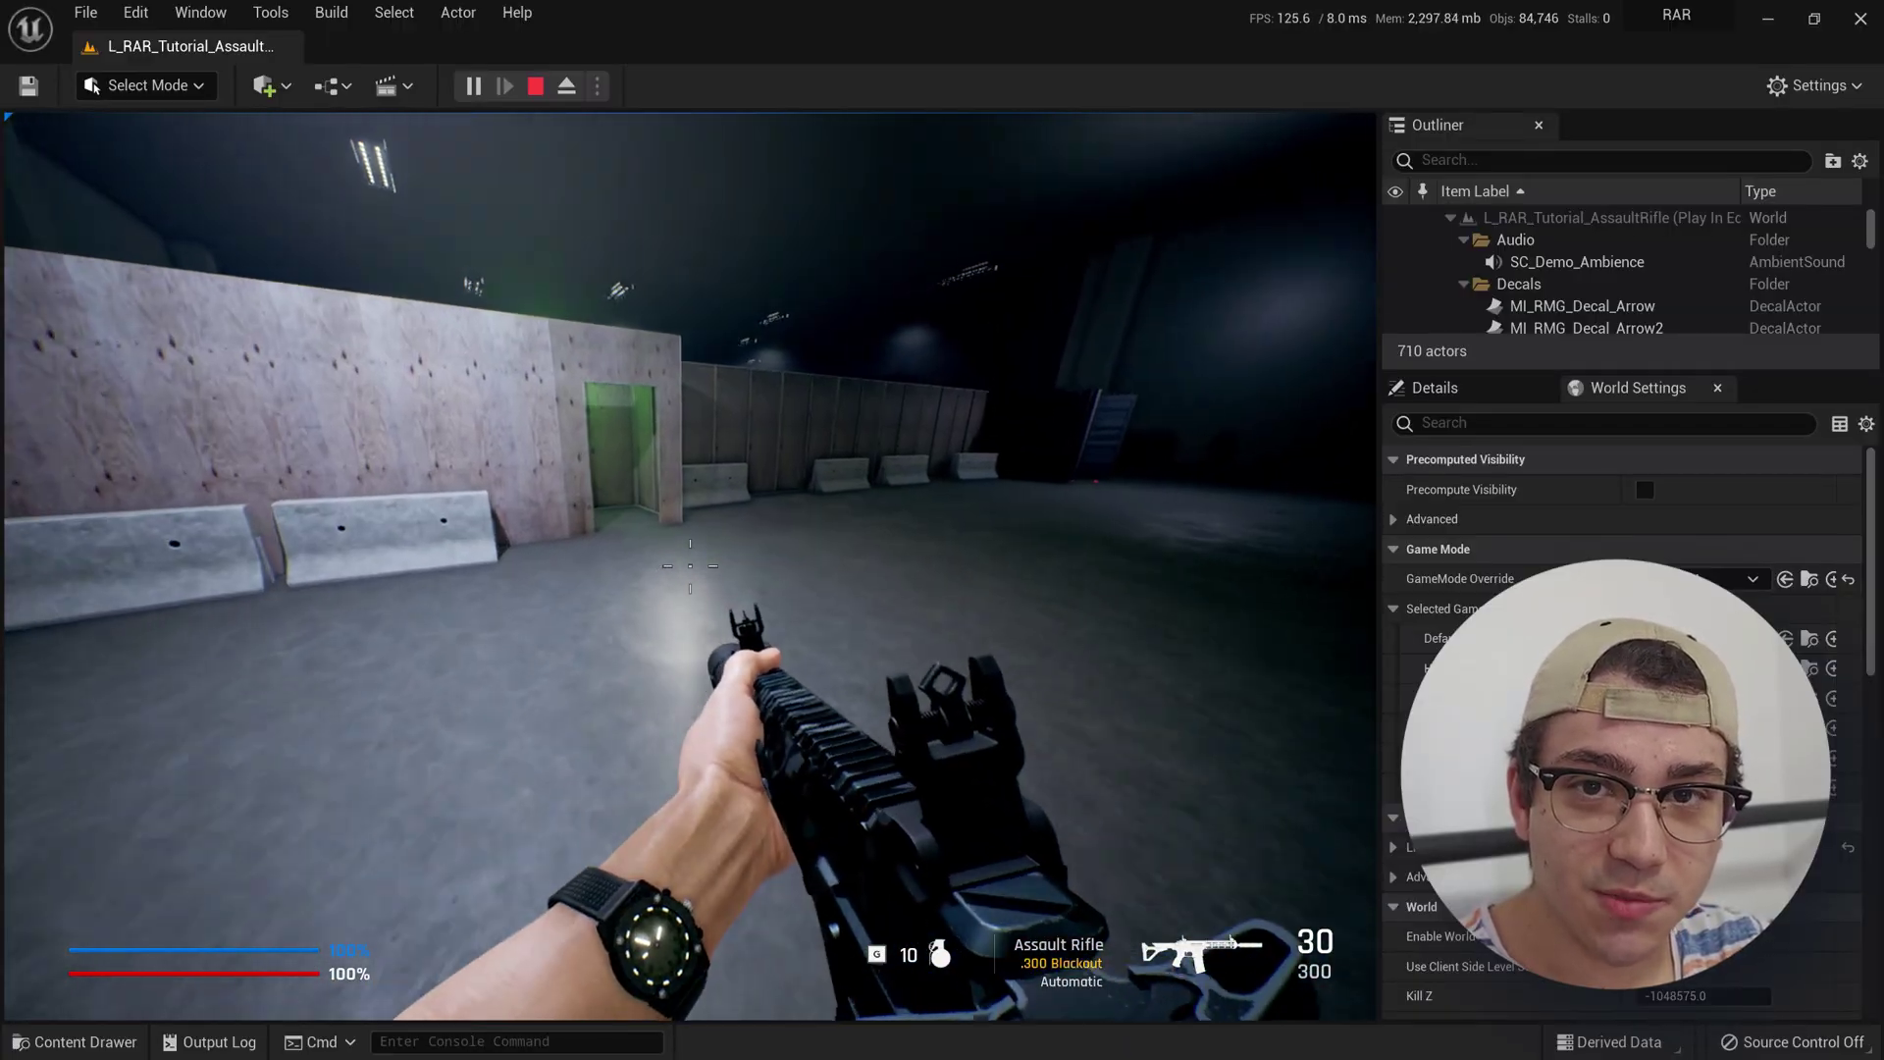
pyautogui.press('w')
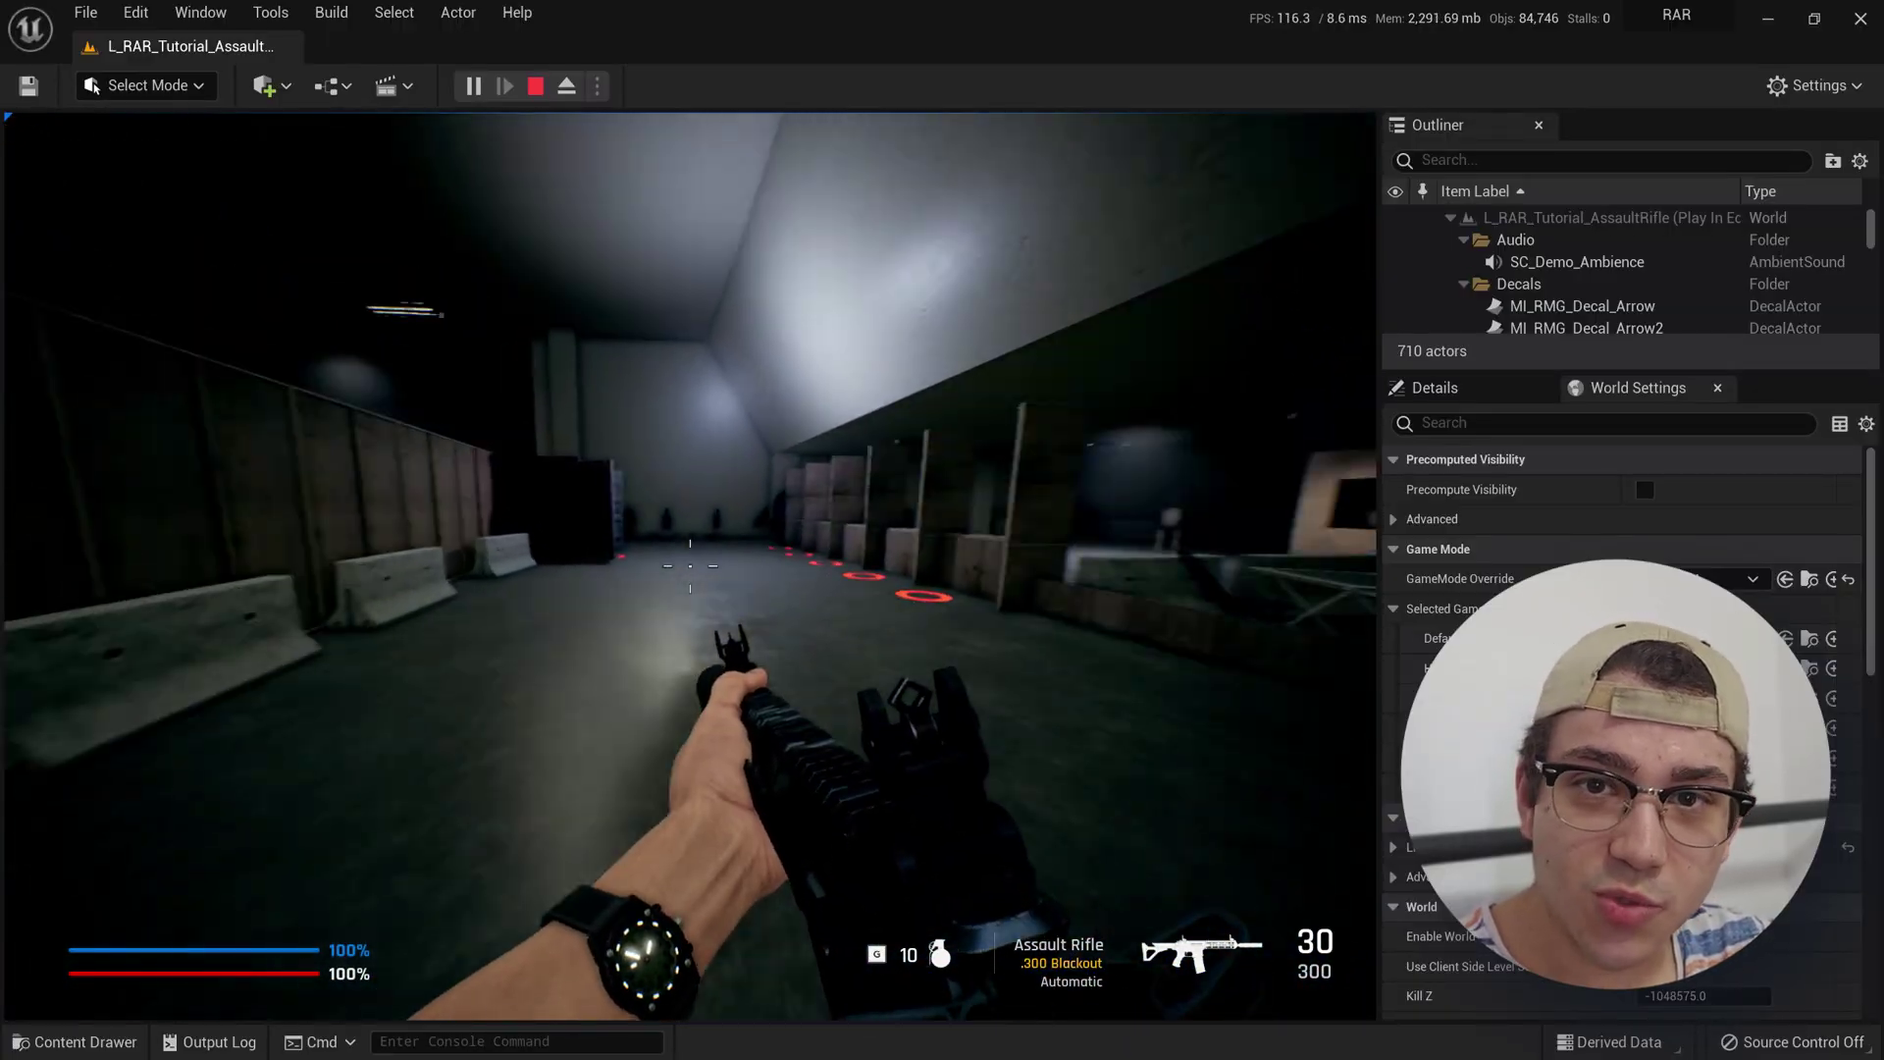
pyautogui.press('w')
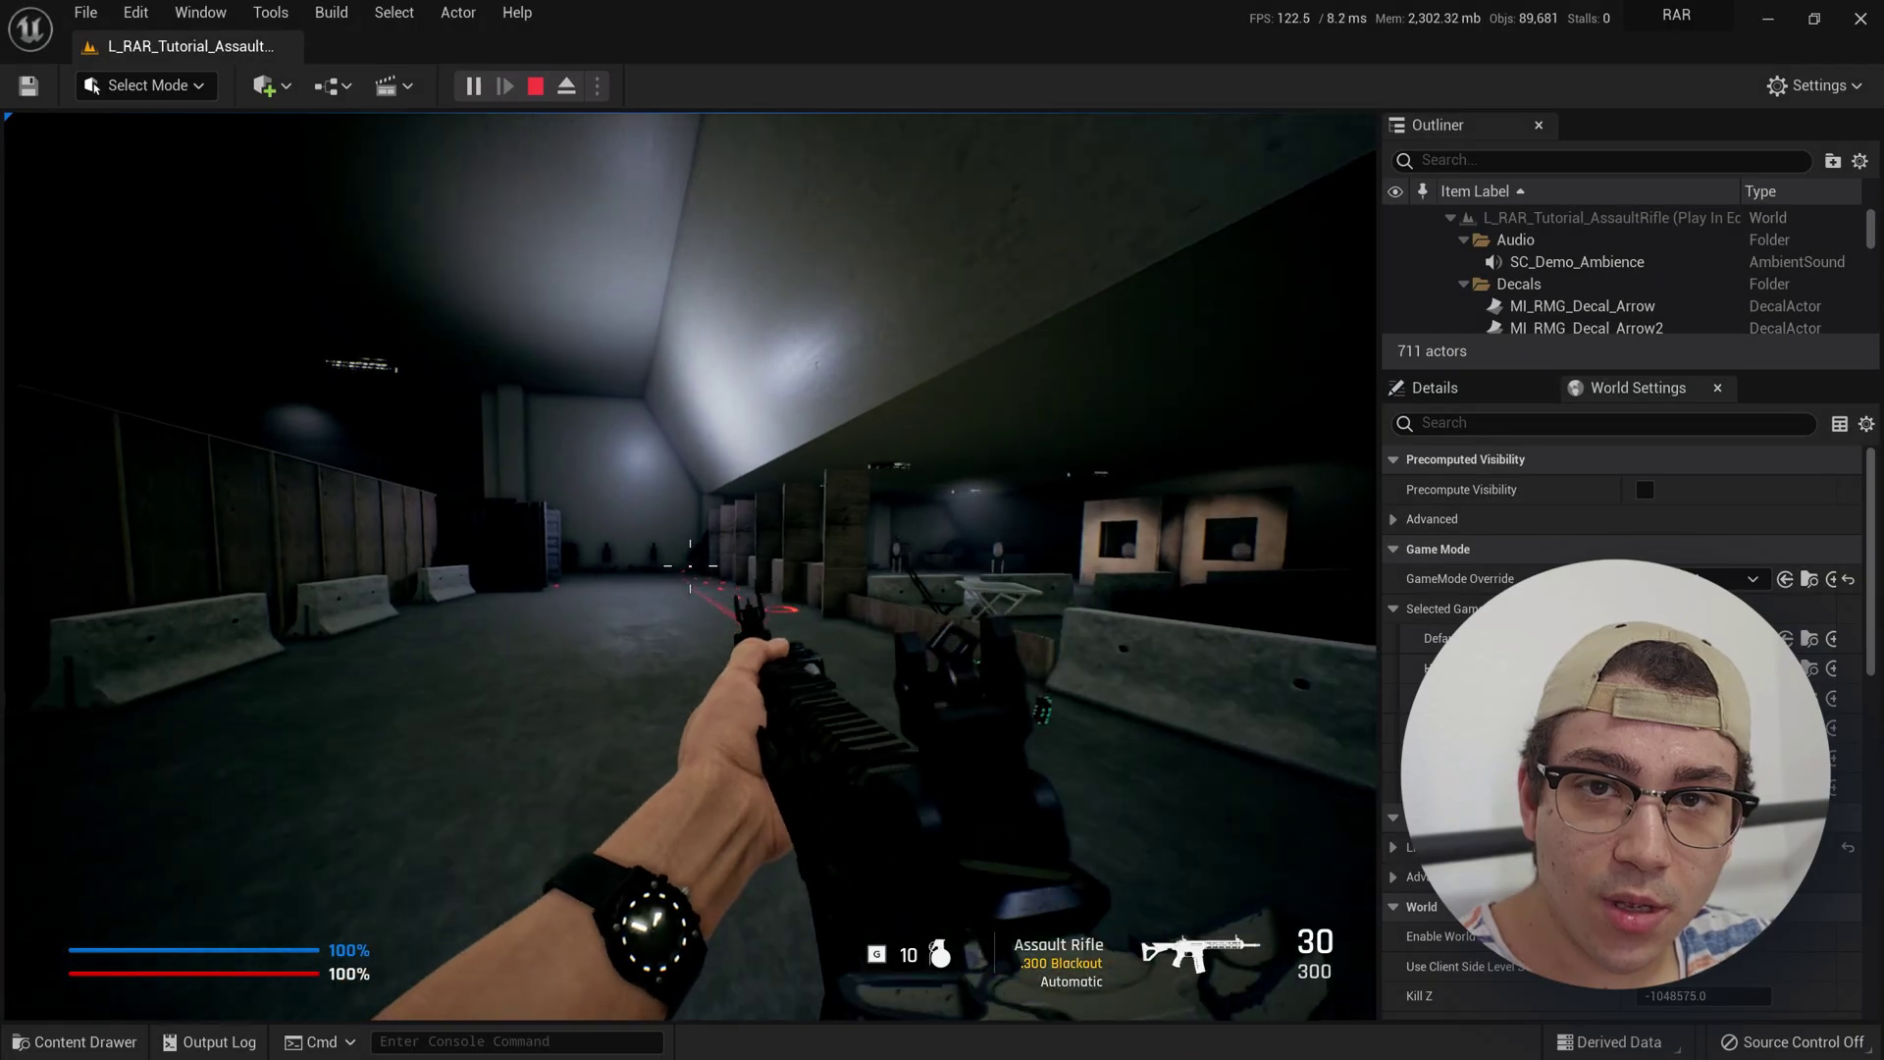
pyautogui.press('w')
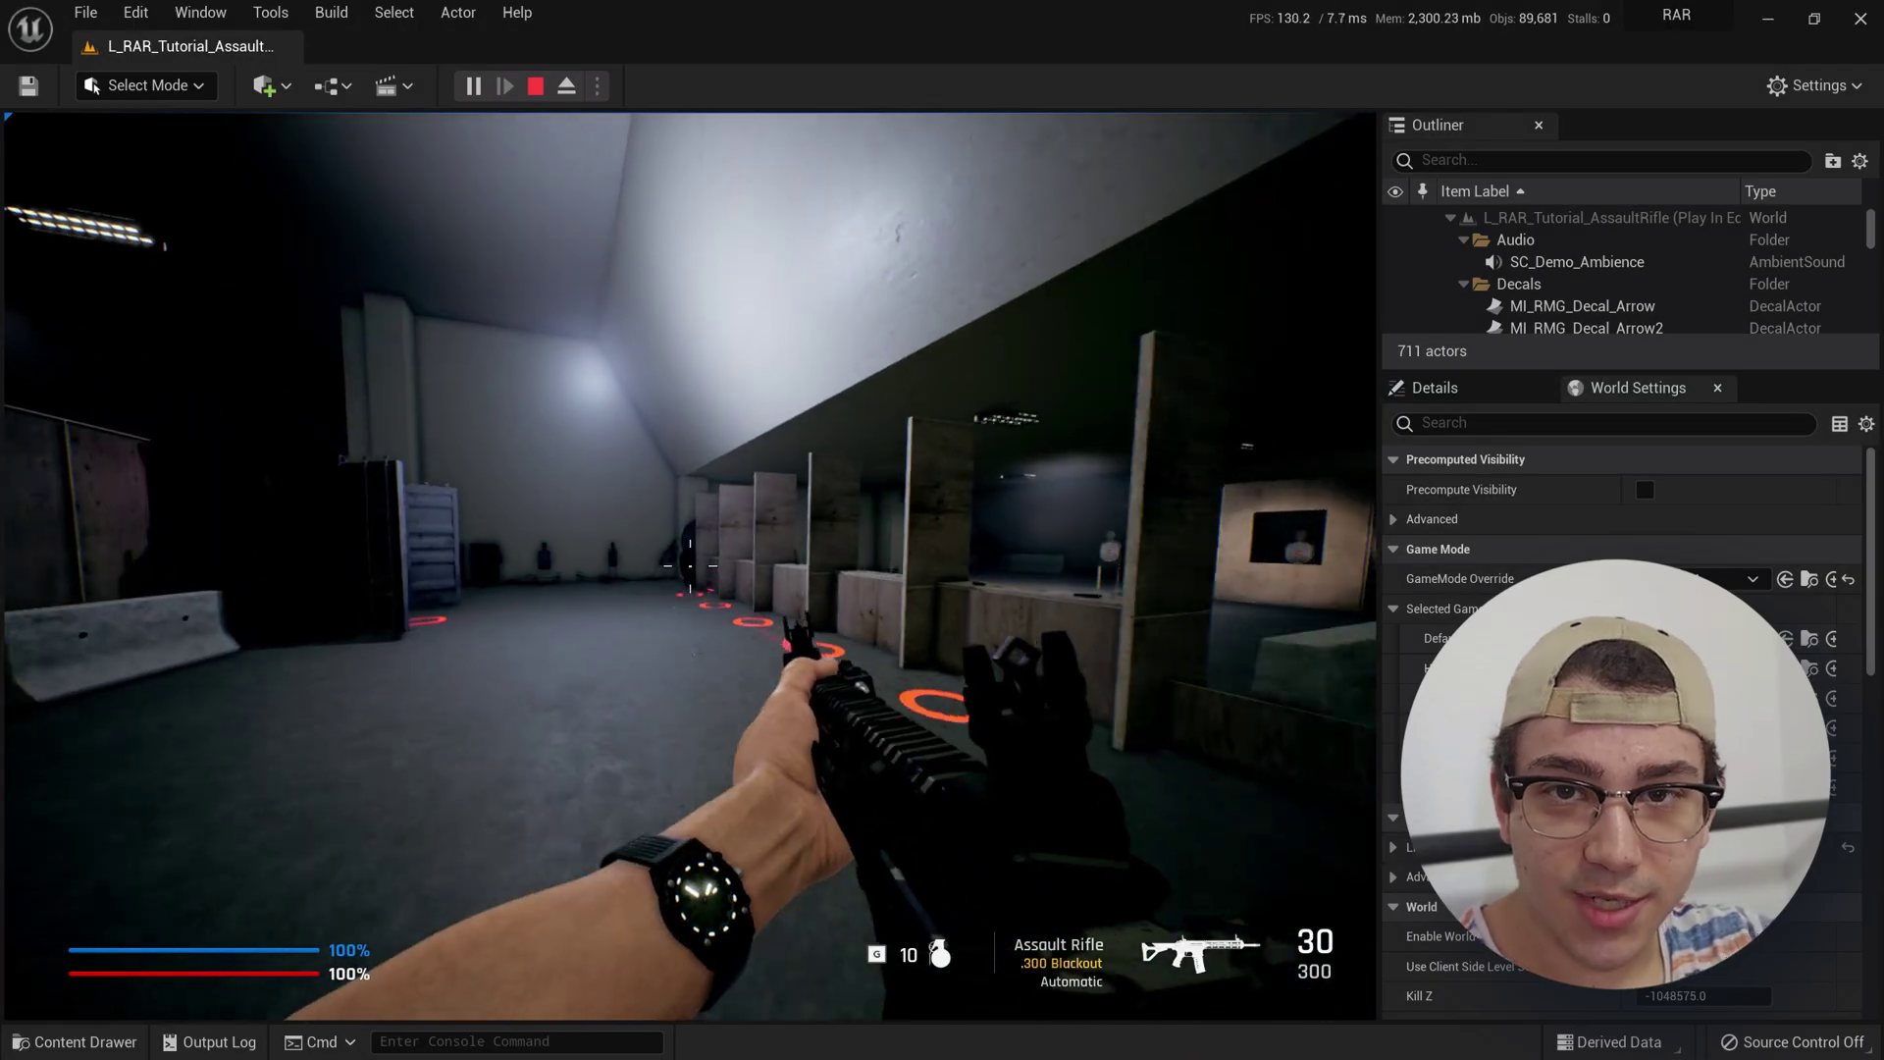
pyautogui.press('w')
pyautogui.press('s')
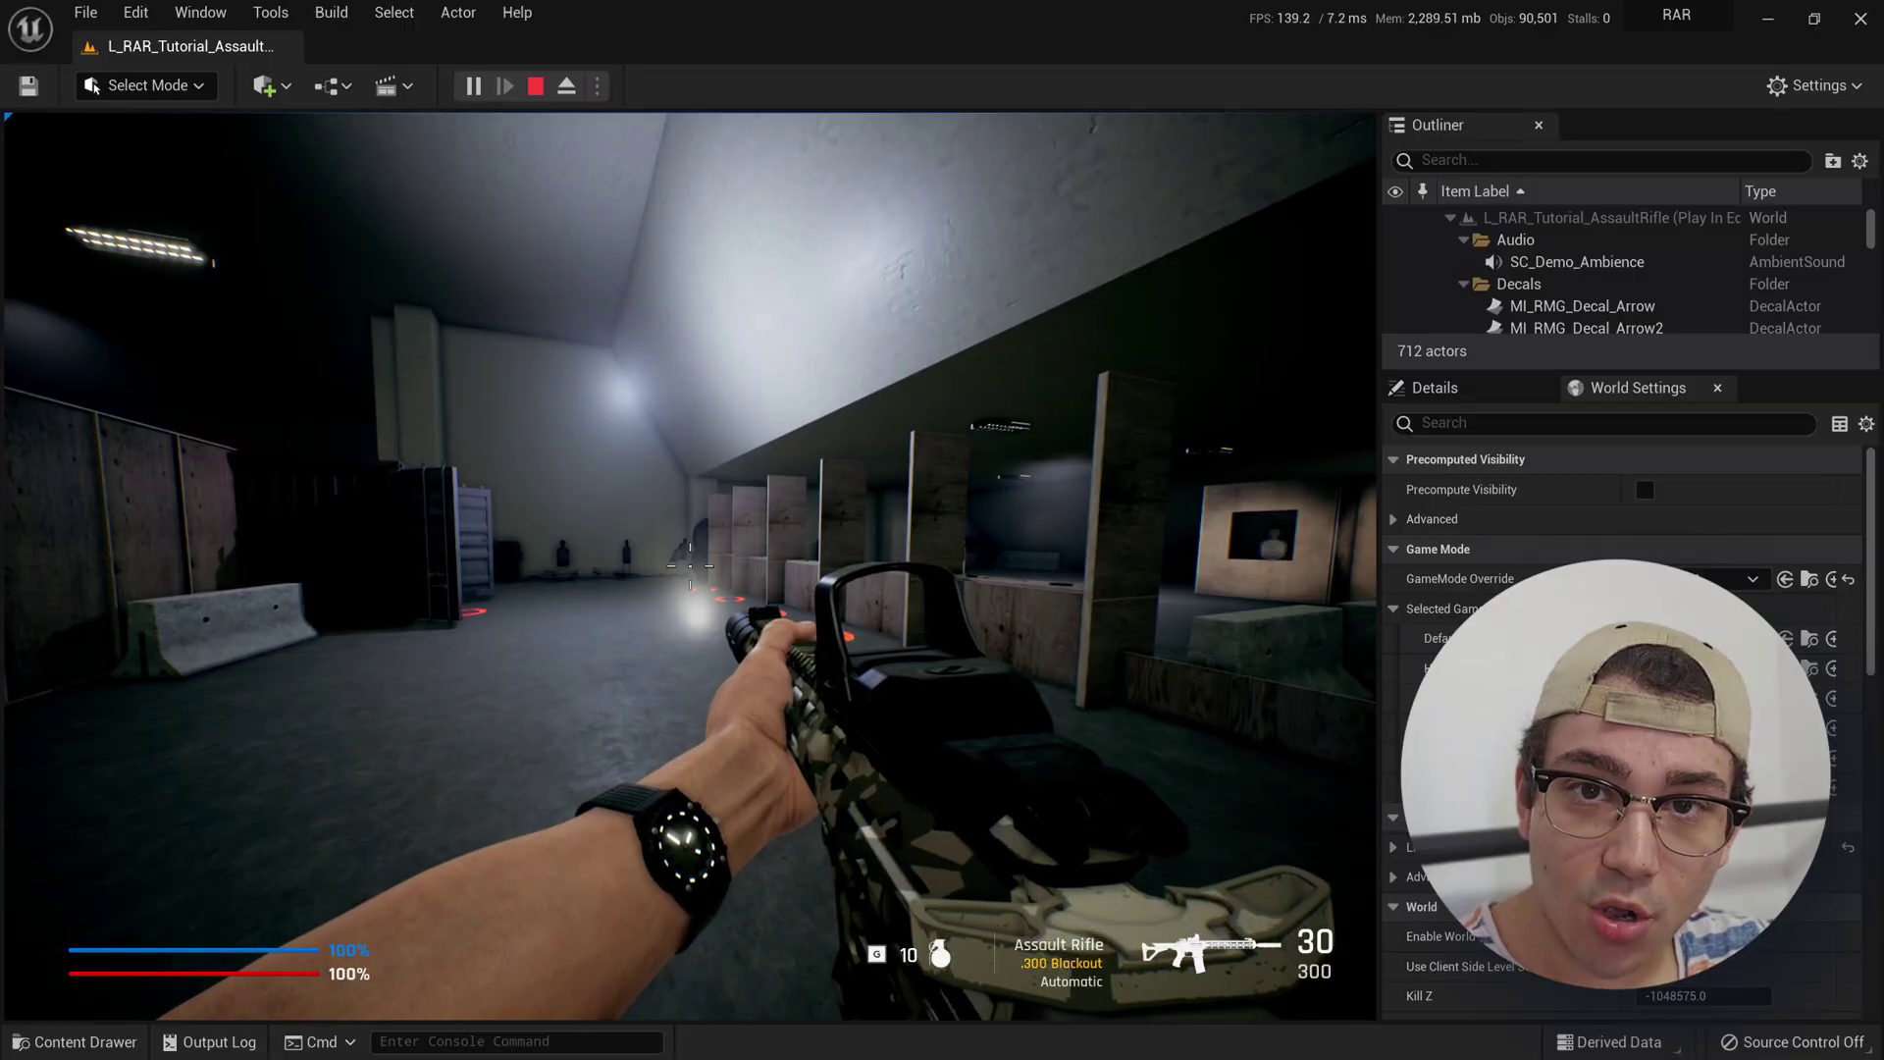
pyautogui.press('Escape')
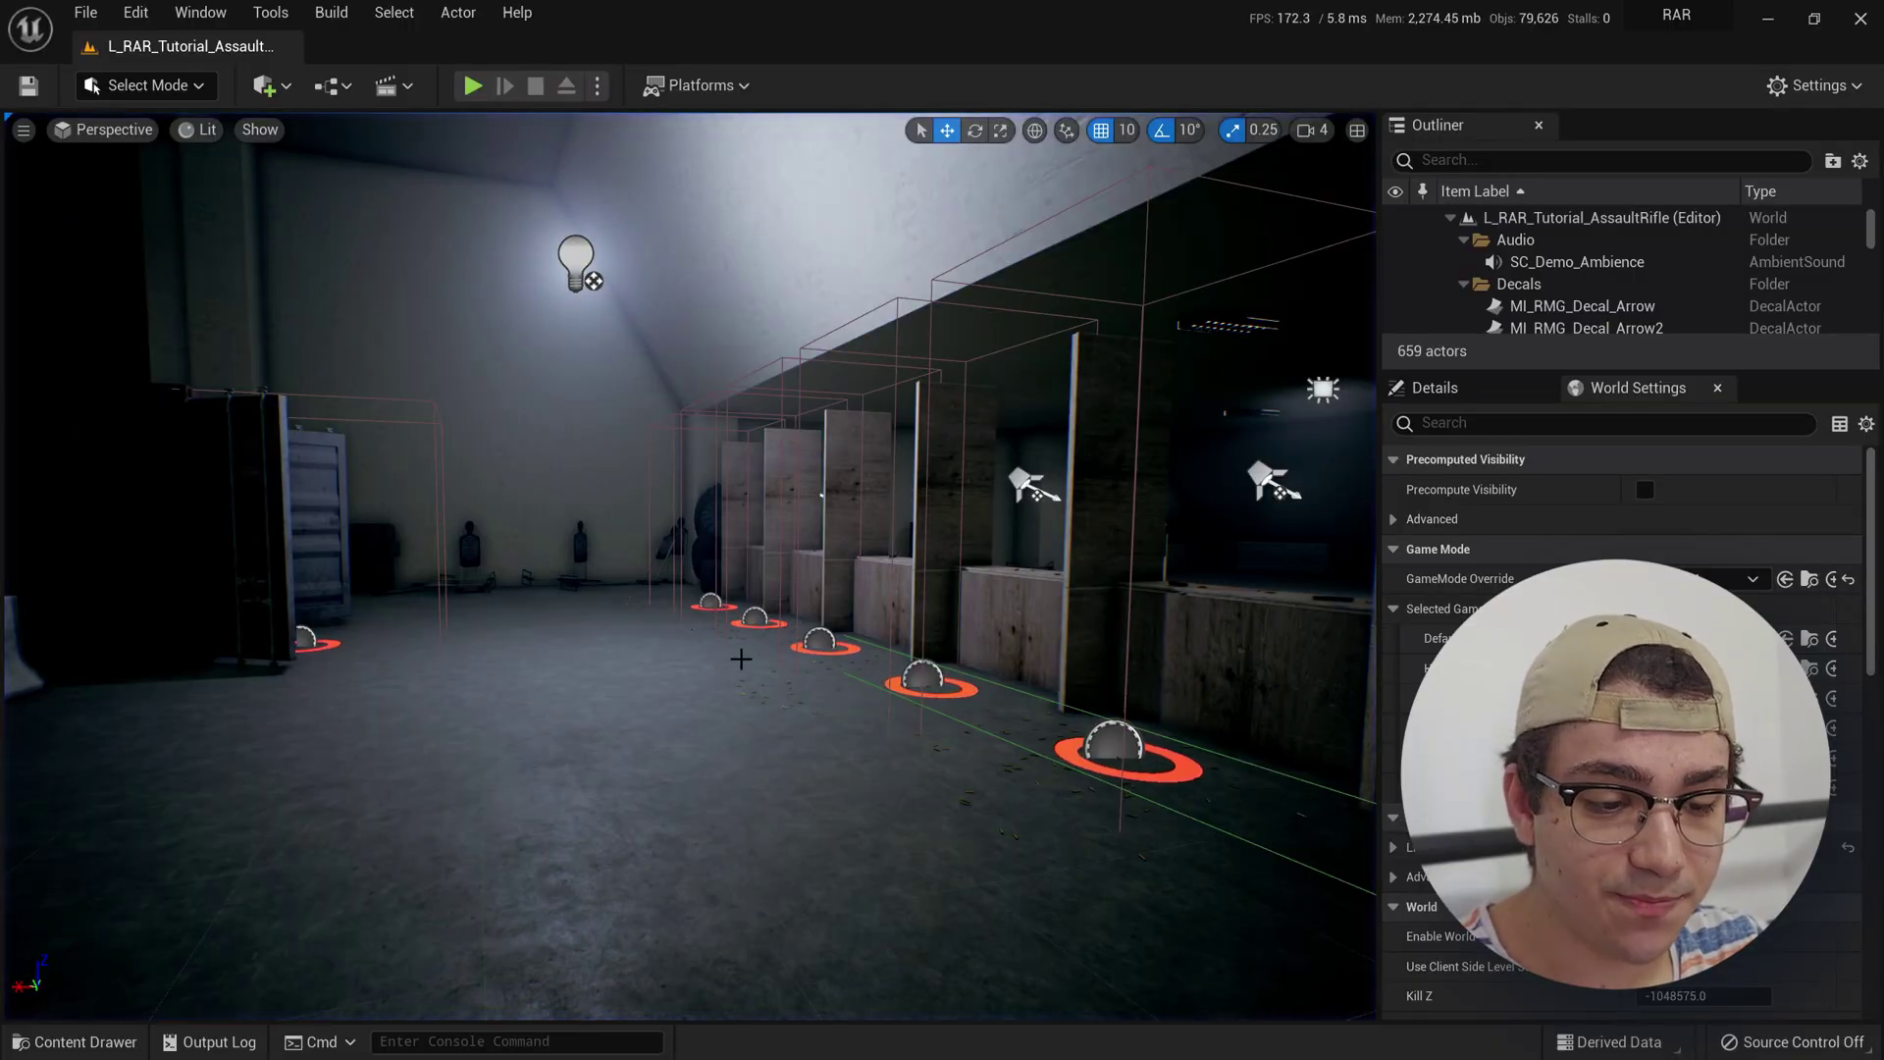
# Browse the project content to InfimaGames/RealisticAssaultRifle/Demo/Data and show its assets as a list
pyautogui.hotkey('ctrl', 'space')
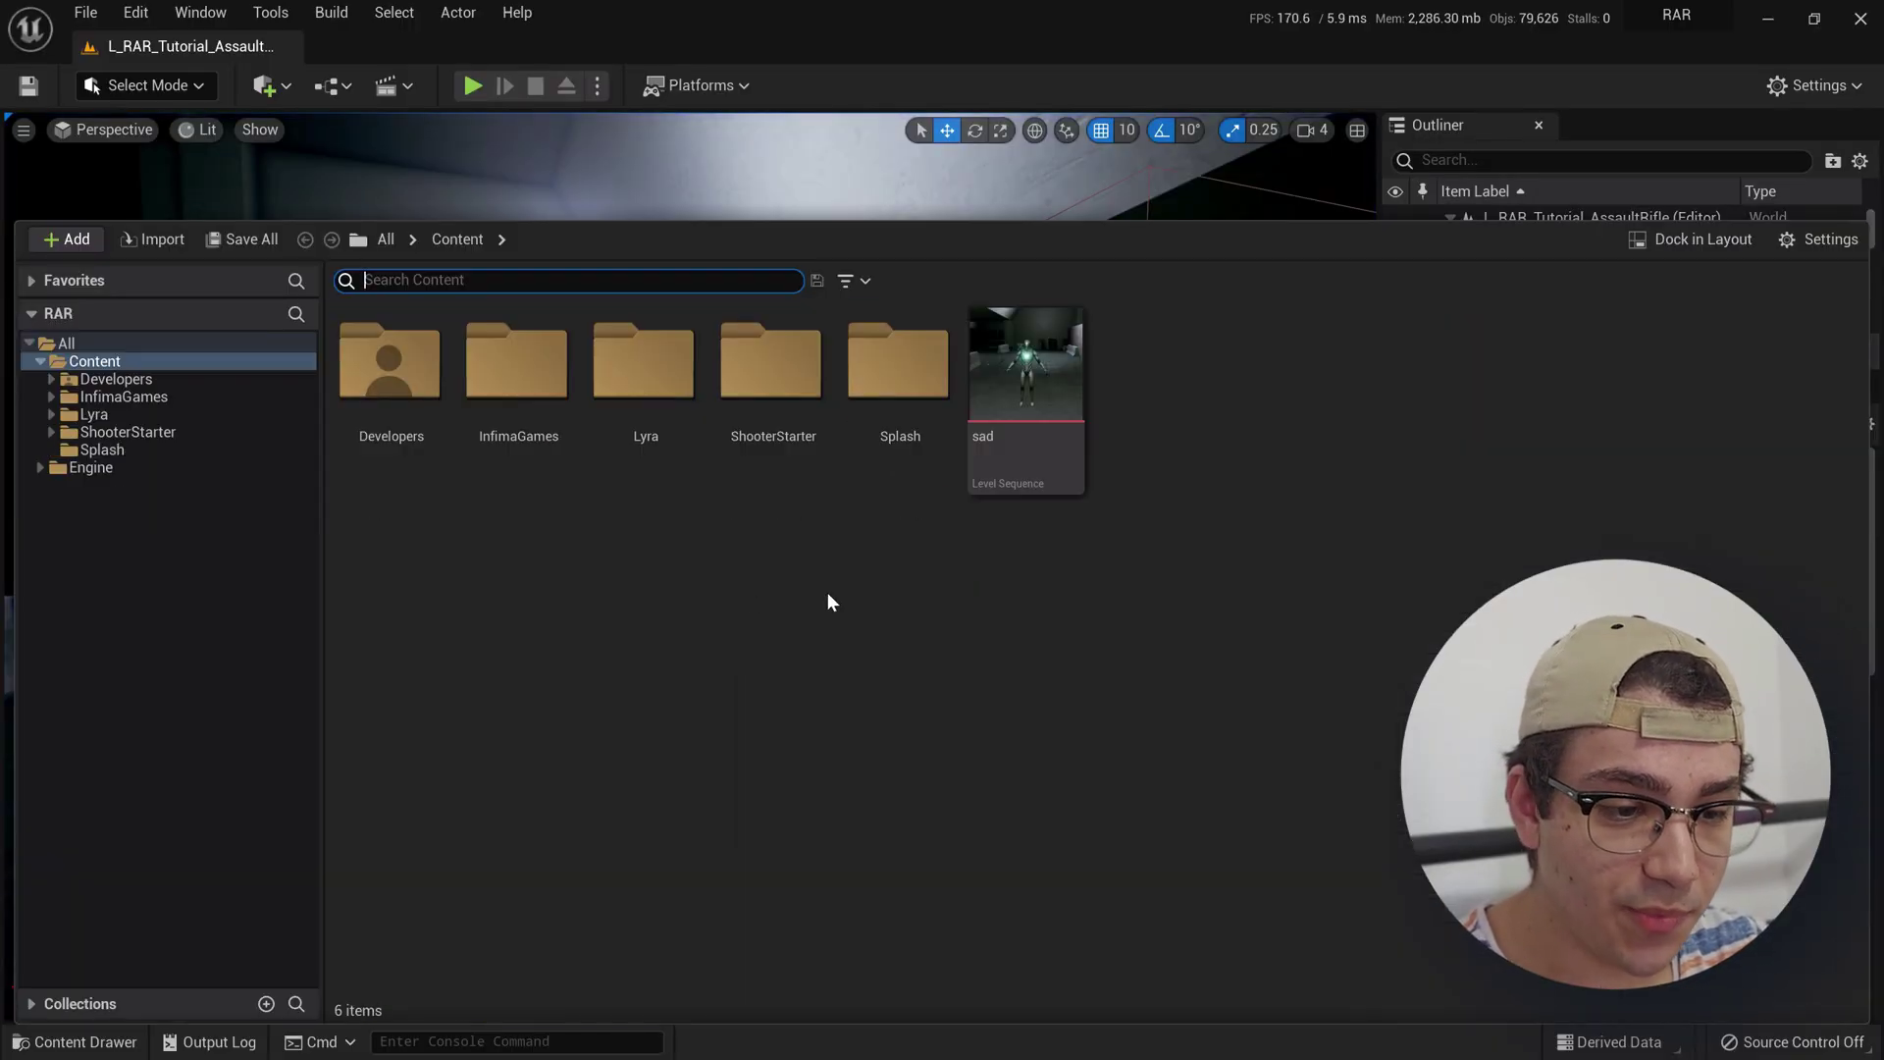
pyautogui.click(145, 397)
pyautogui.click(211, 487)
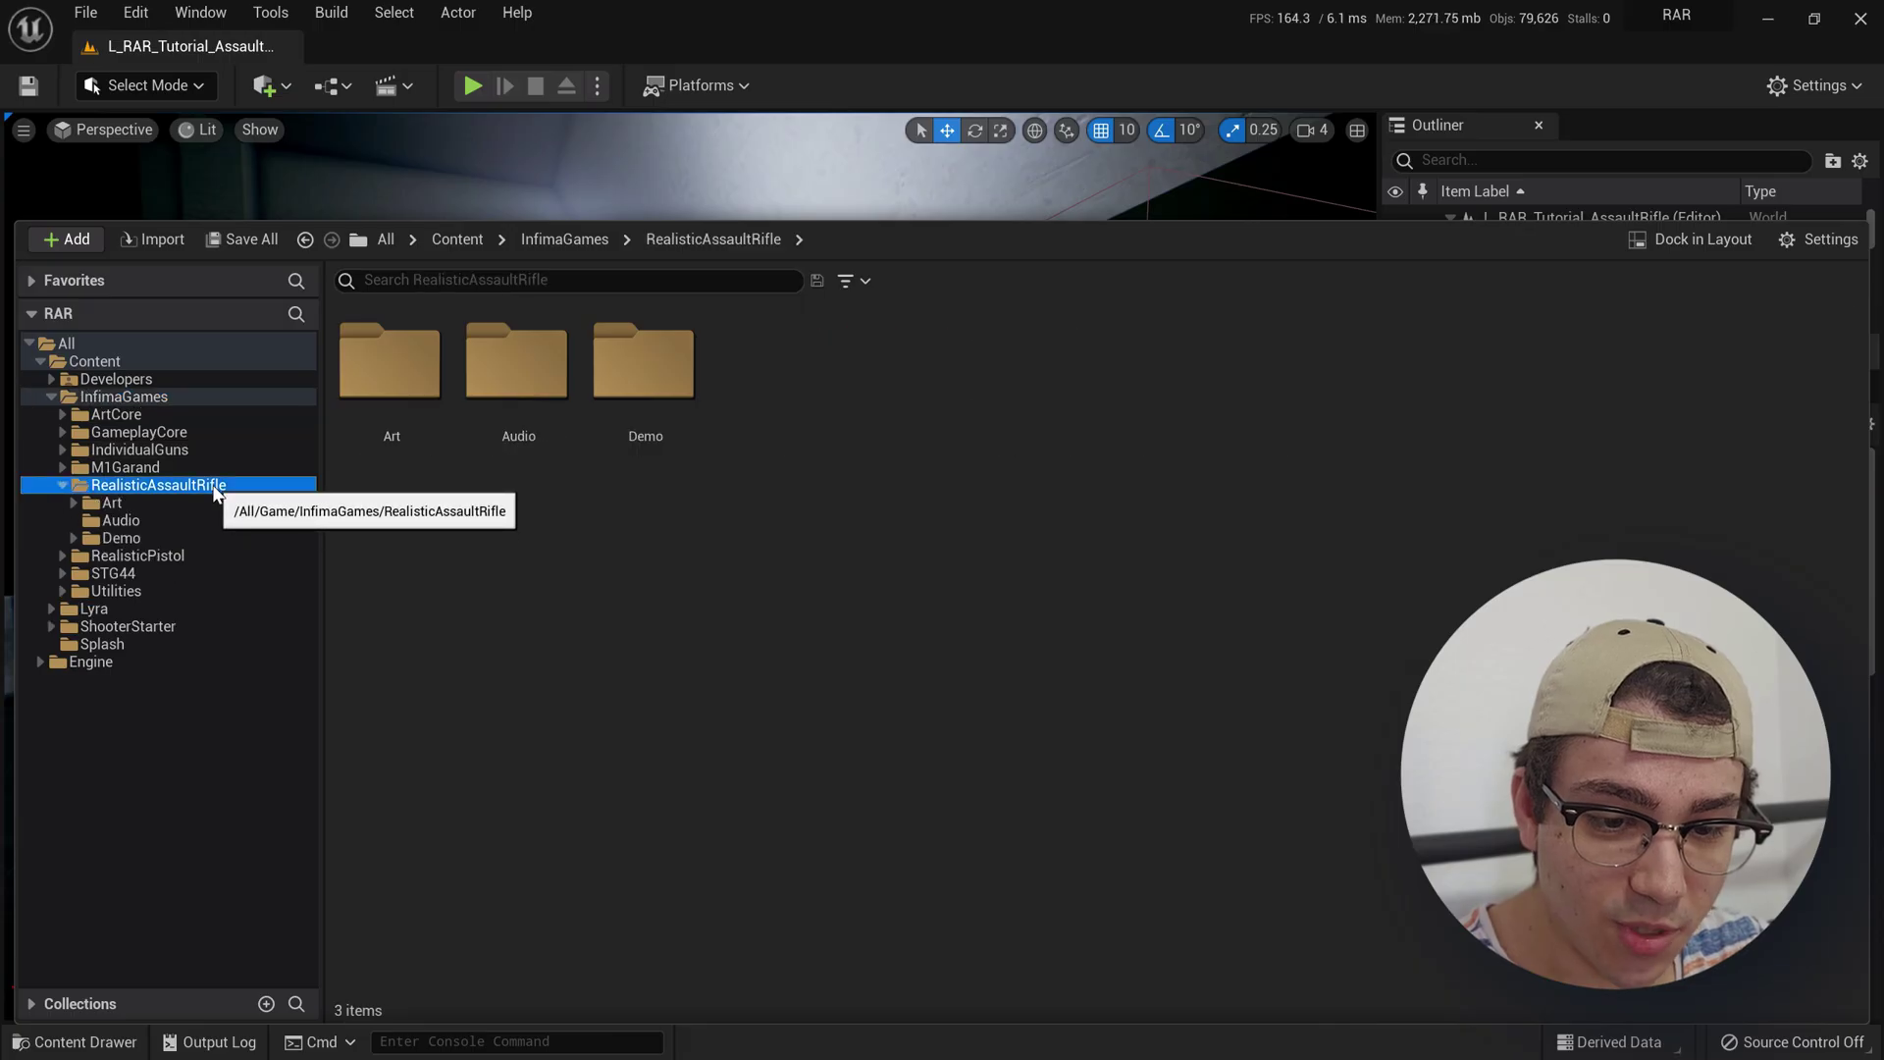
pyautogui.doubleClick(626, 417)
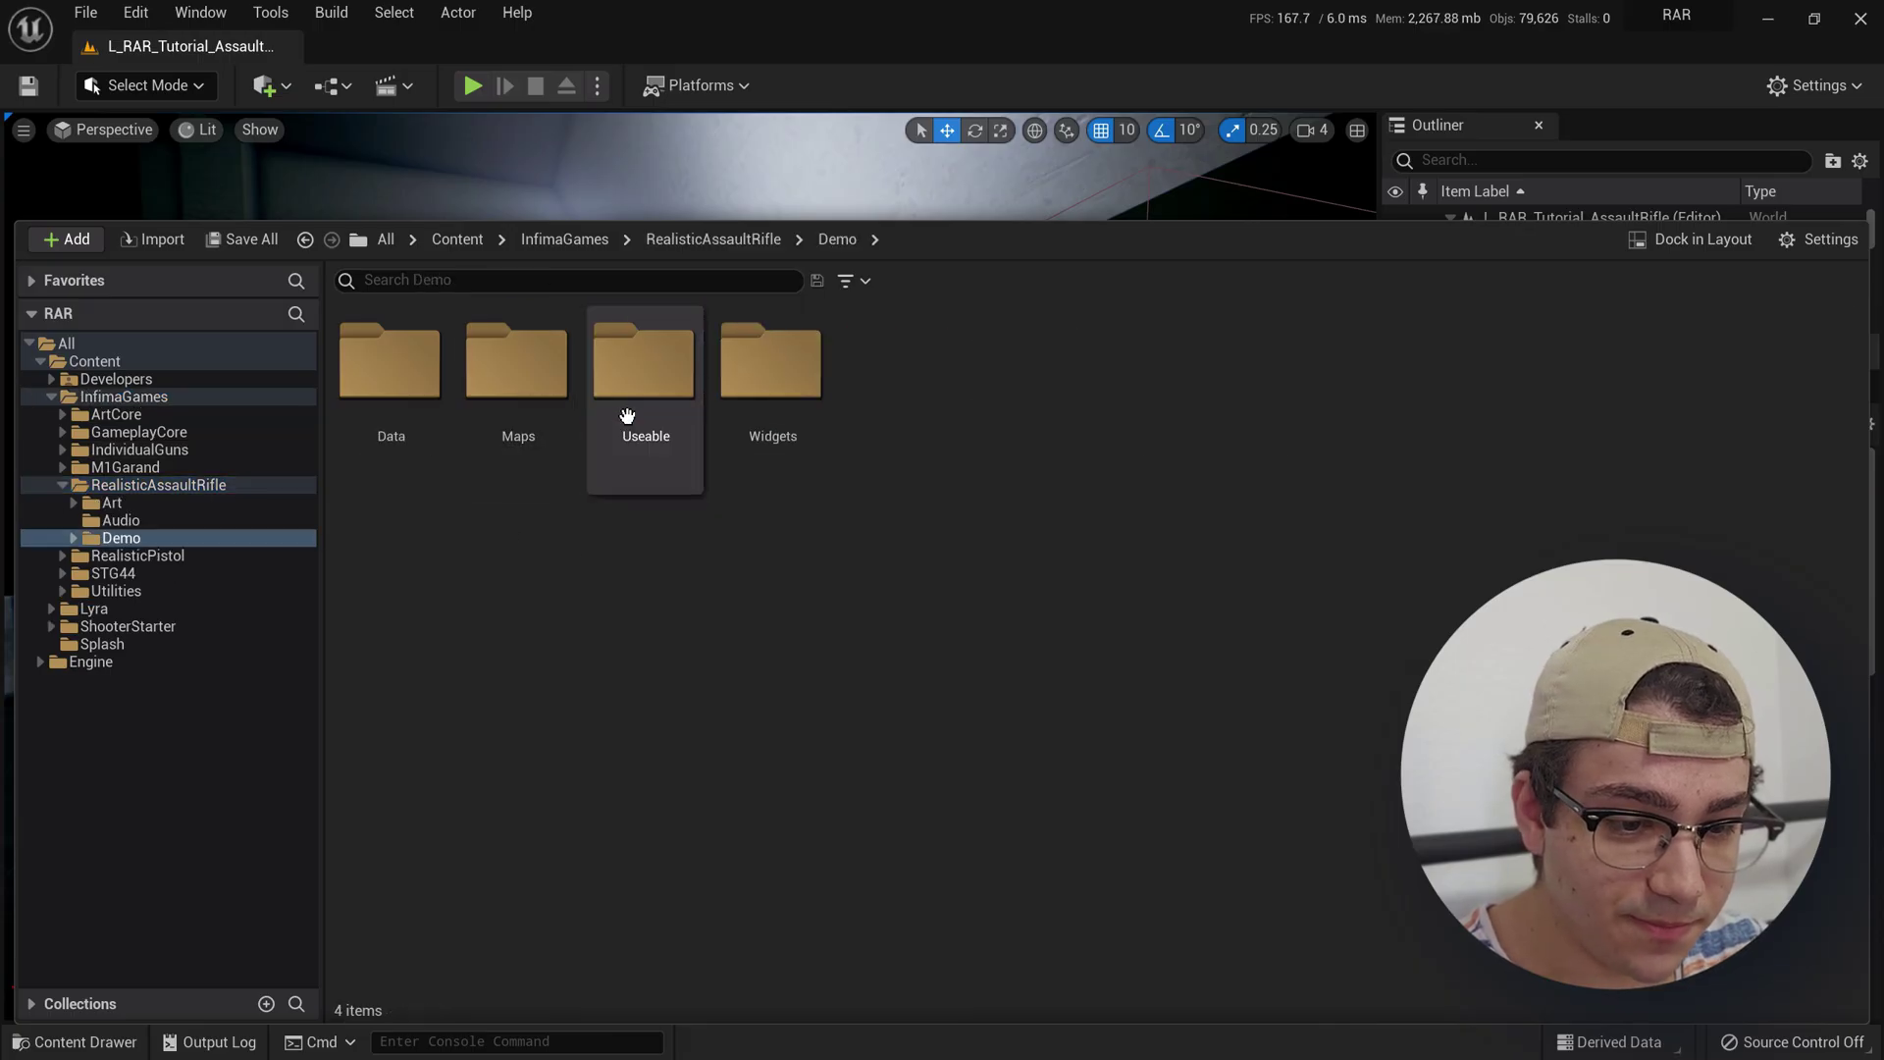
pyautogui.doubleClick(417, 427)
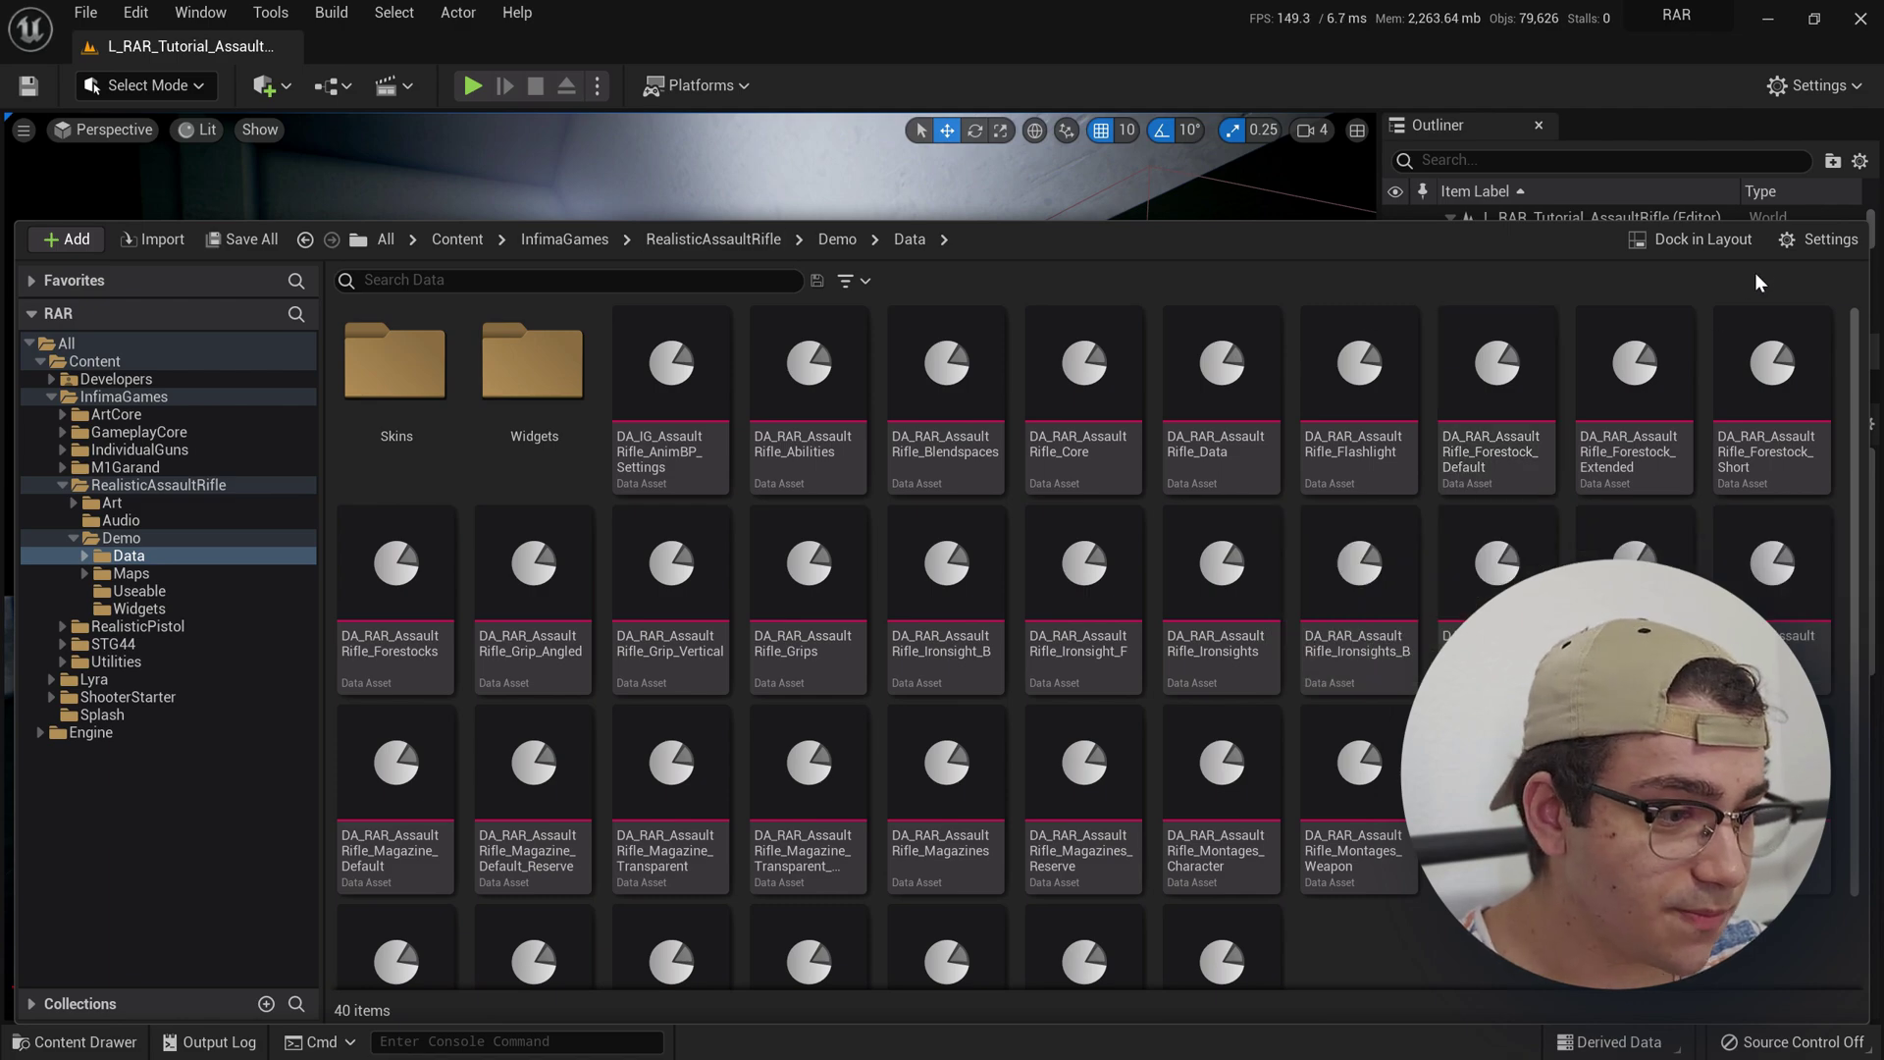
pyautogui.click(1806, 241)
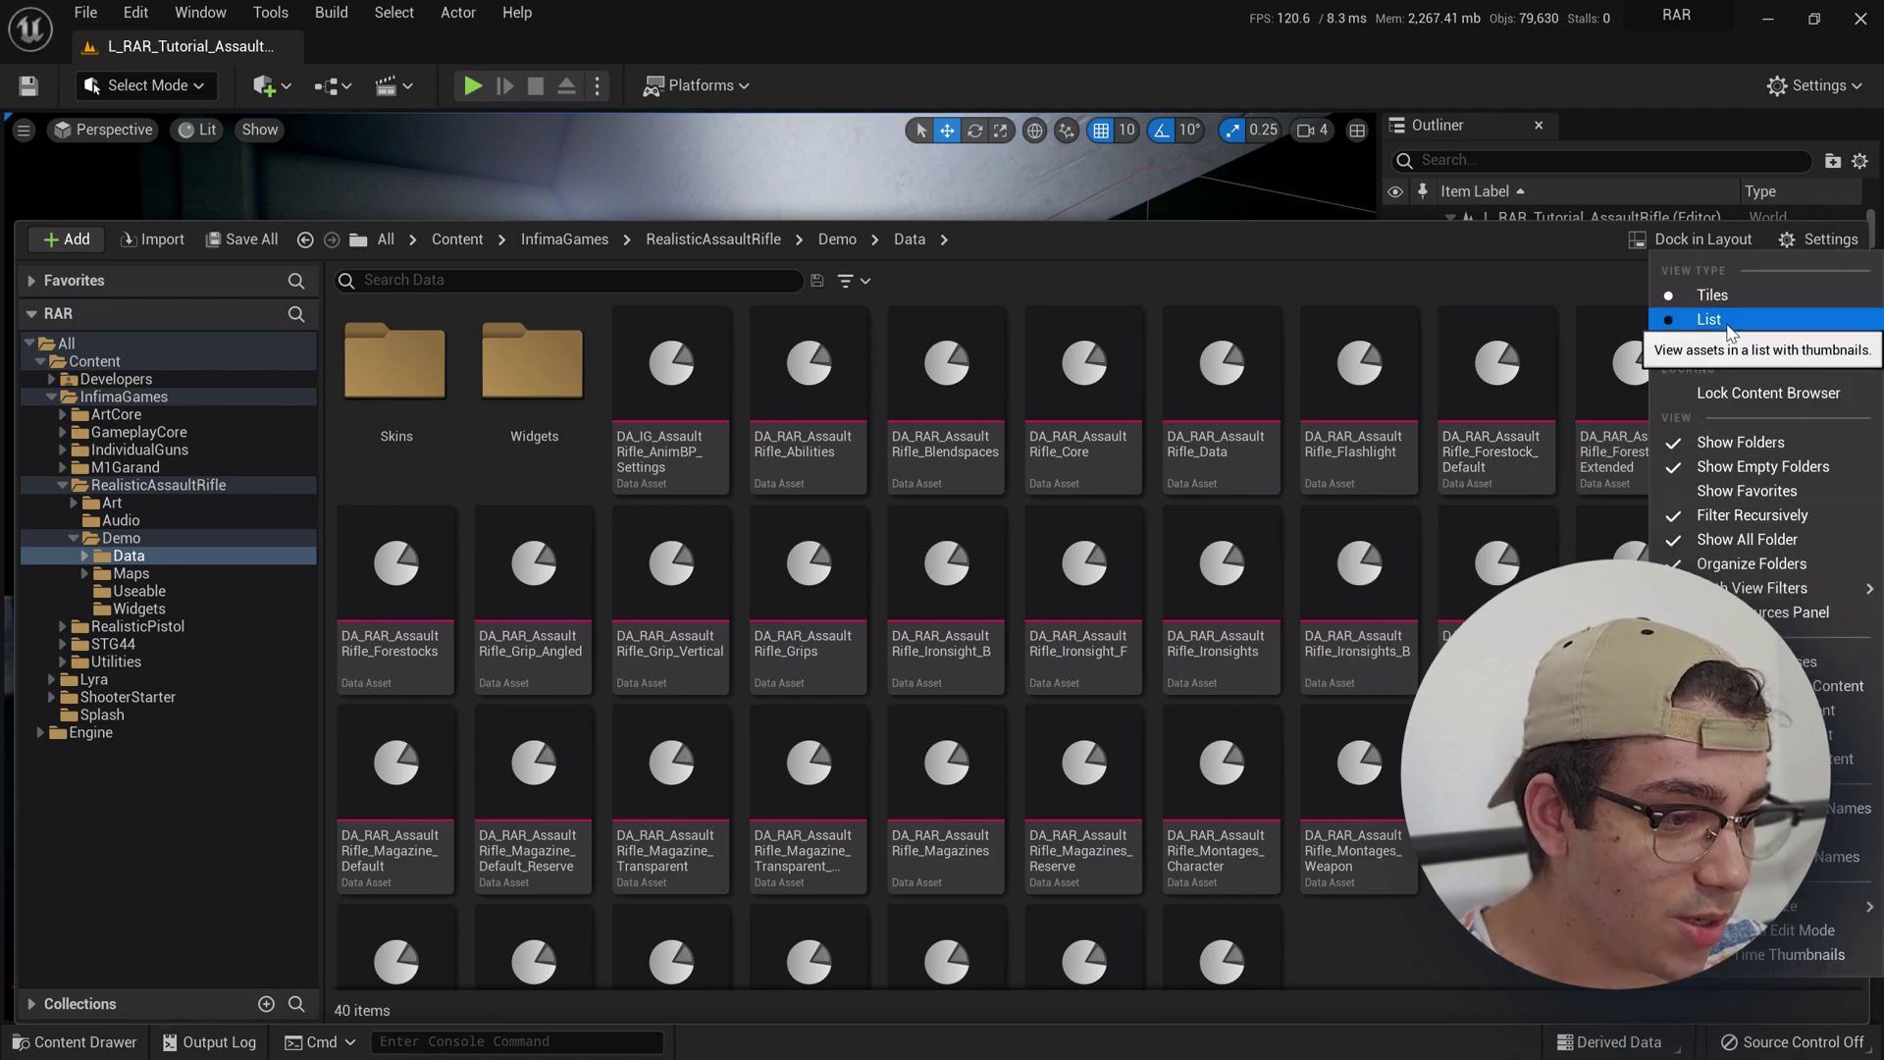
pyautogui.click(1767, 322)
# Look through the assault rifle's attachment data assets, including Ironsight_B, Laser, Magazine_Default, Muzzles and Scope_01
pyautogui.scroll(-5, 1036, 528)
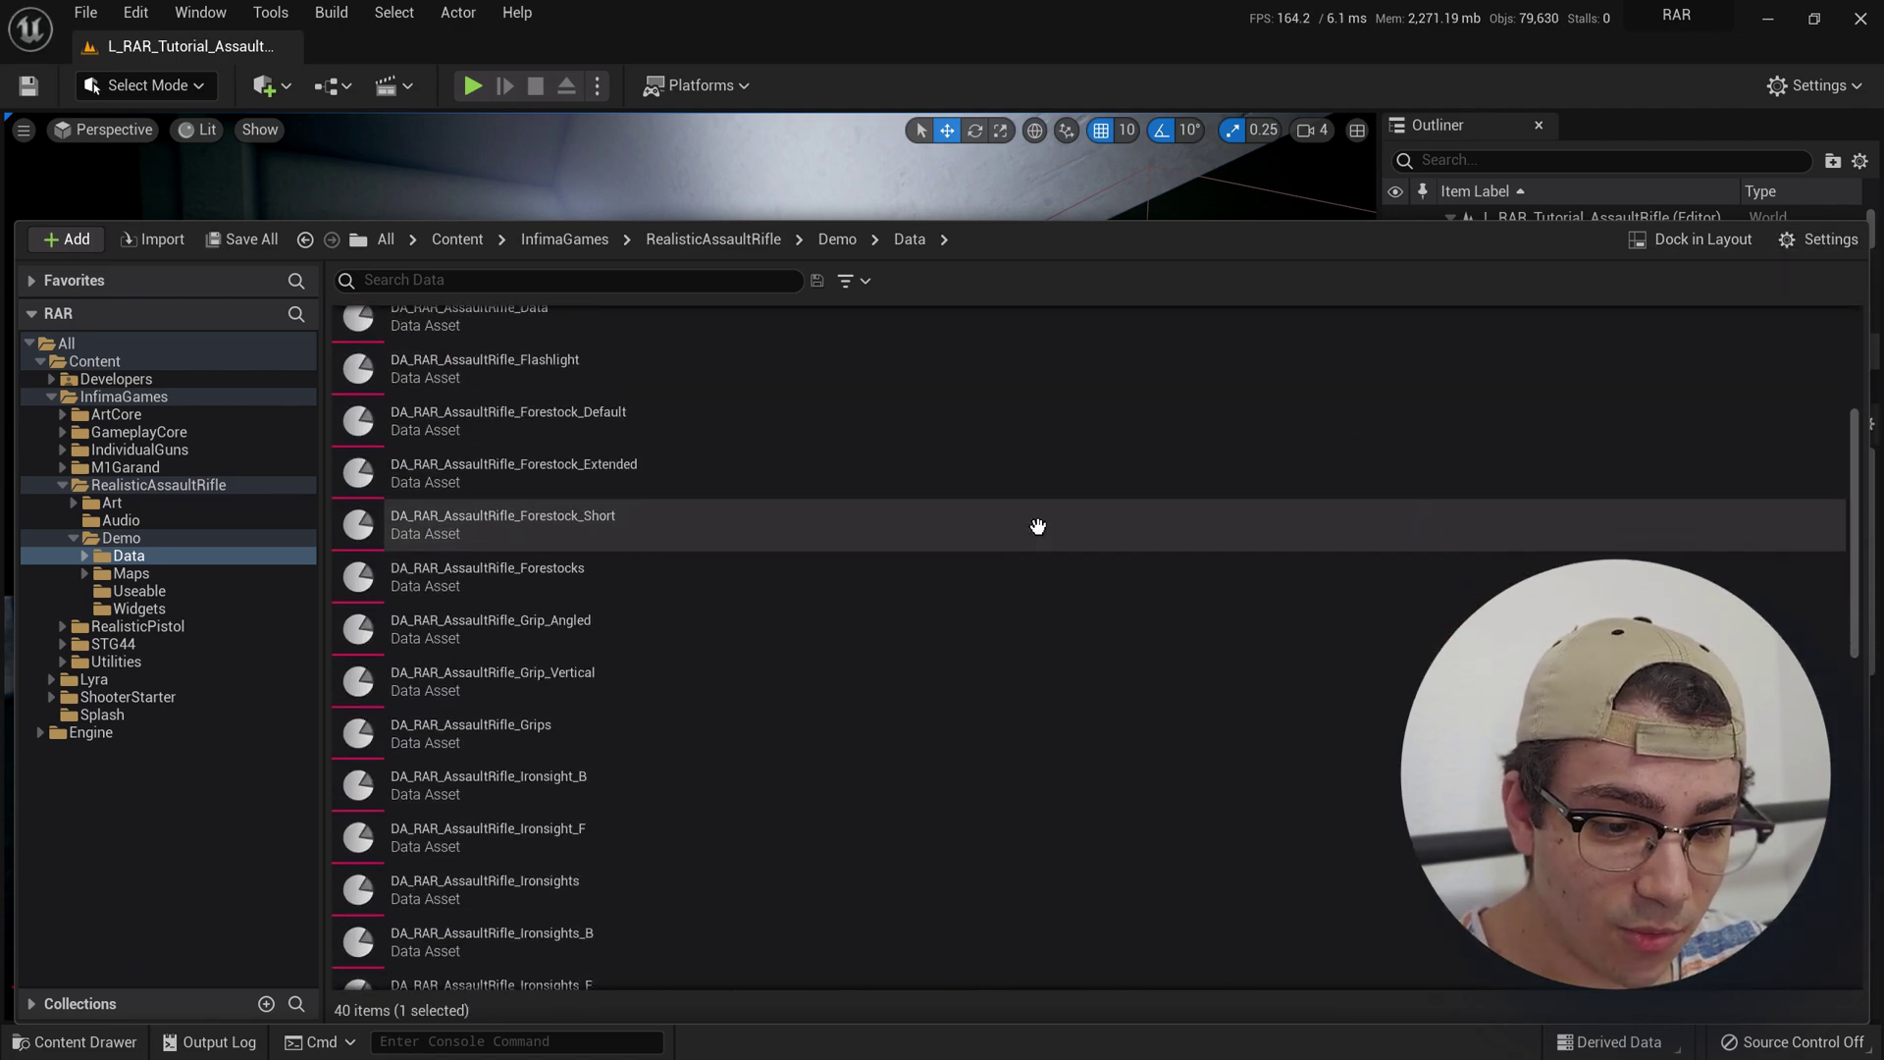
pyautogui.scroll(-2, 1038, 527)
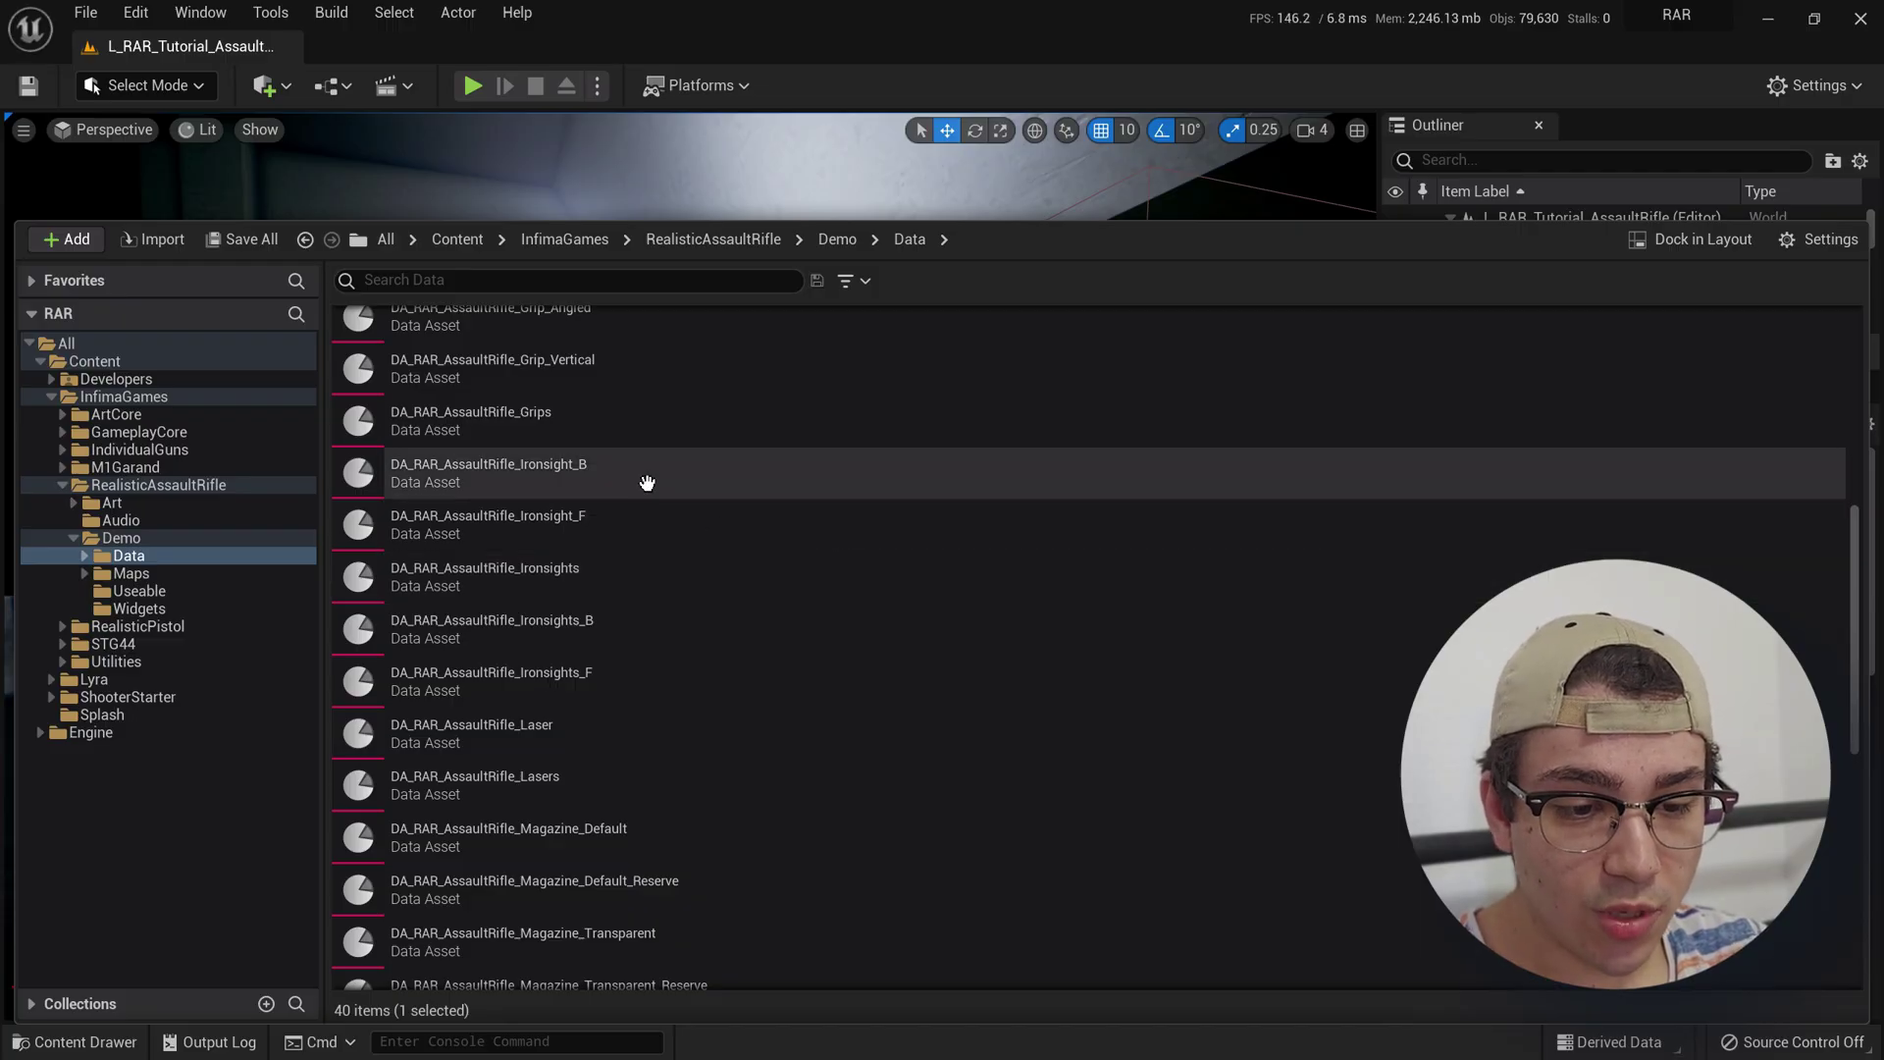
pyautogui.click(643, 475)
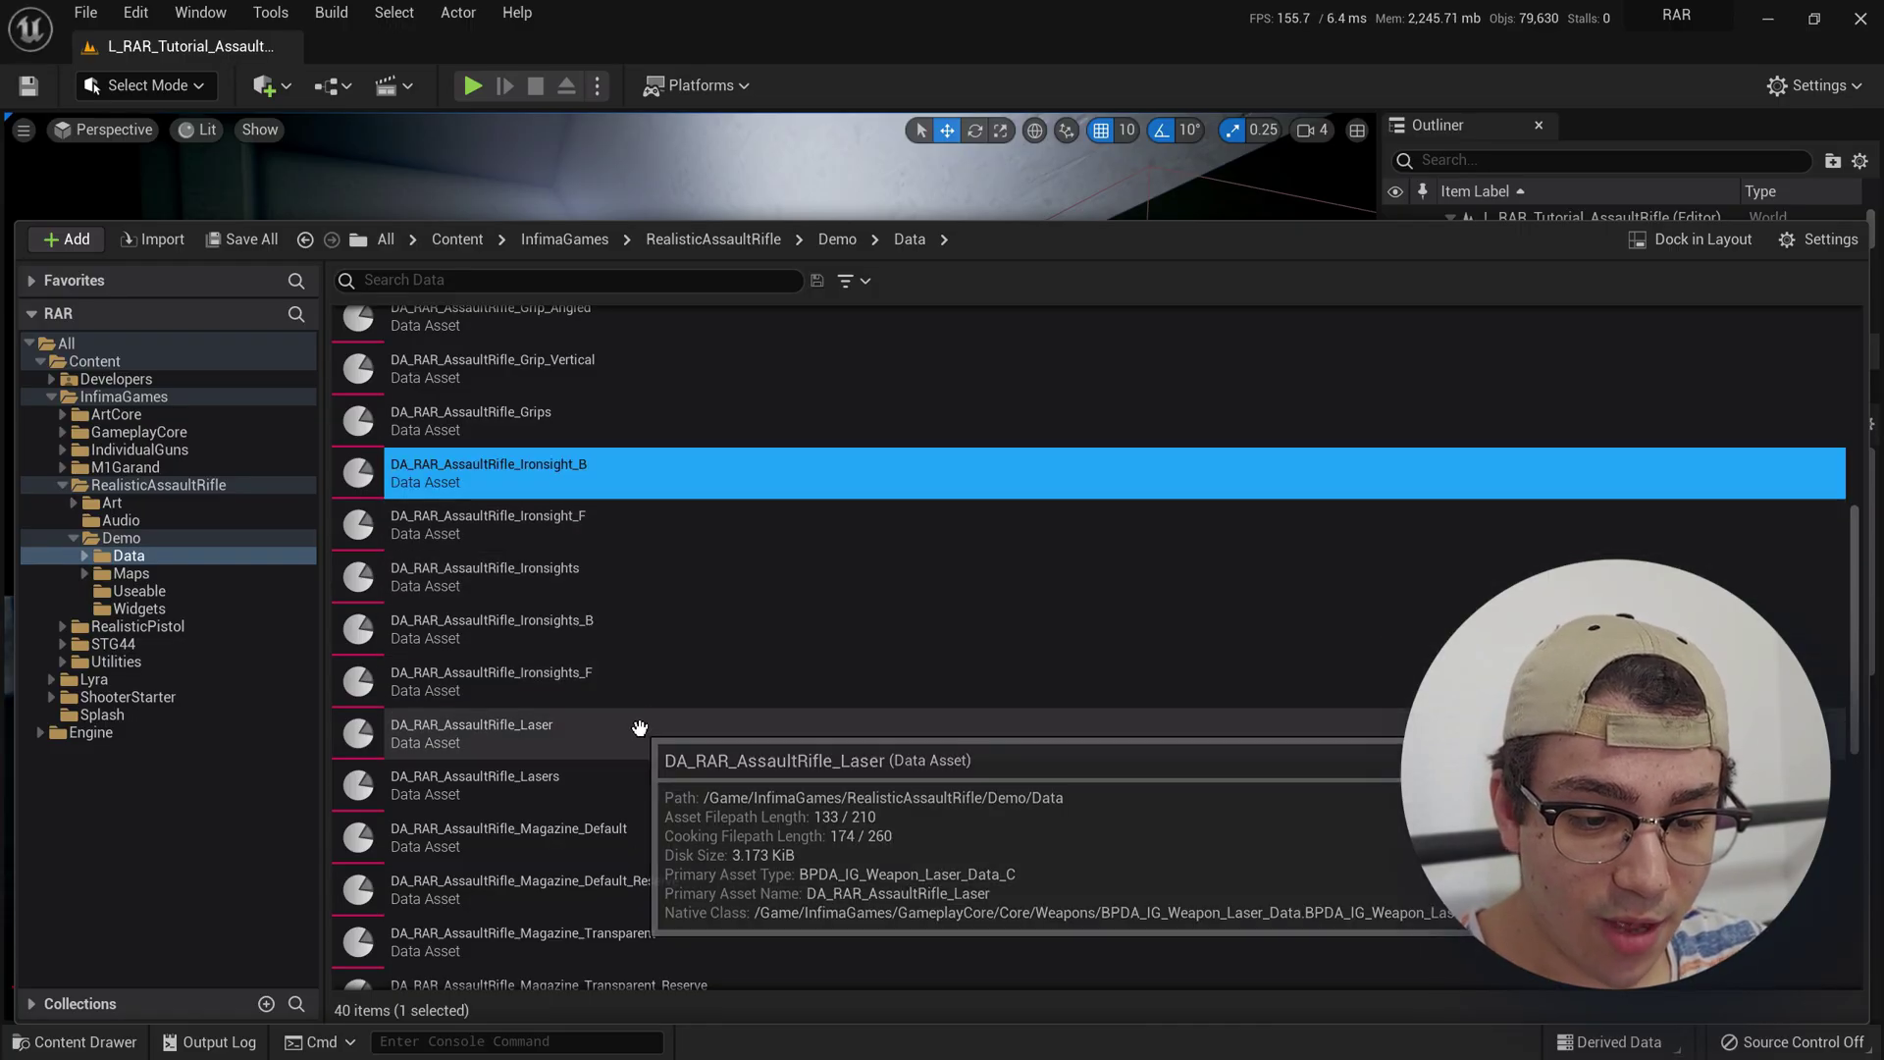
pyautogui.click(702, 734)
pyautogui.click(718, 822)
pyautogui.scroll(-5, 800, 743)
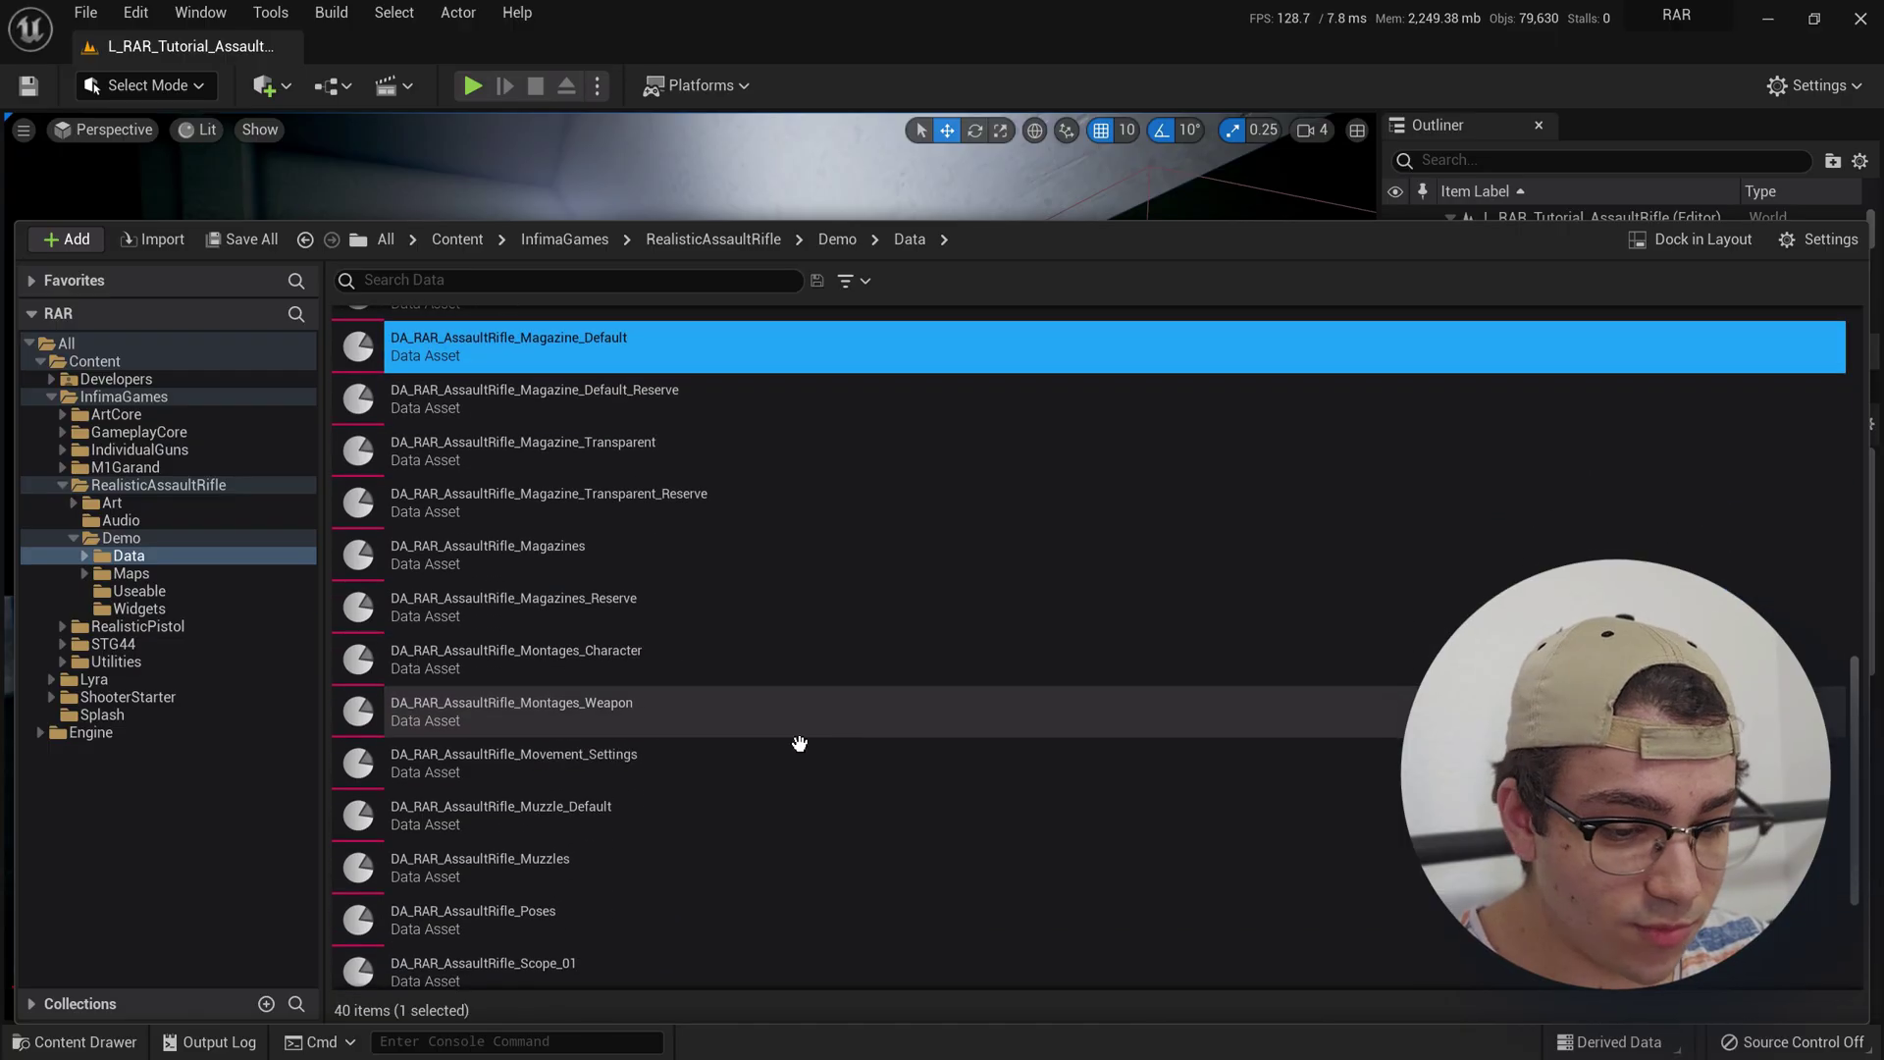
pyautogui.click(664, 870)
pyautogui.click(674, 963)
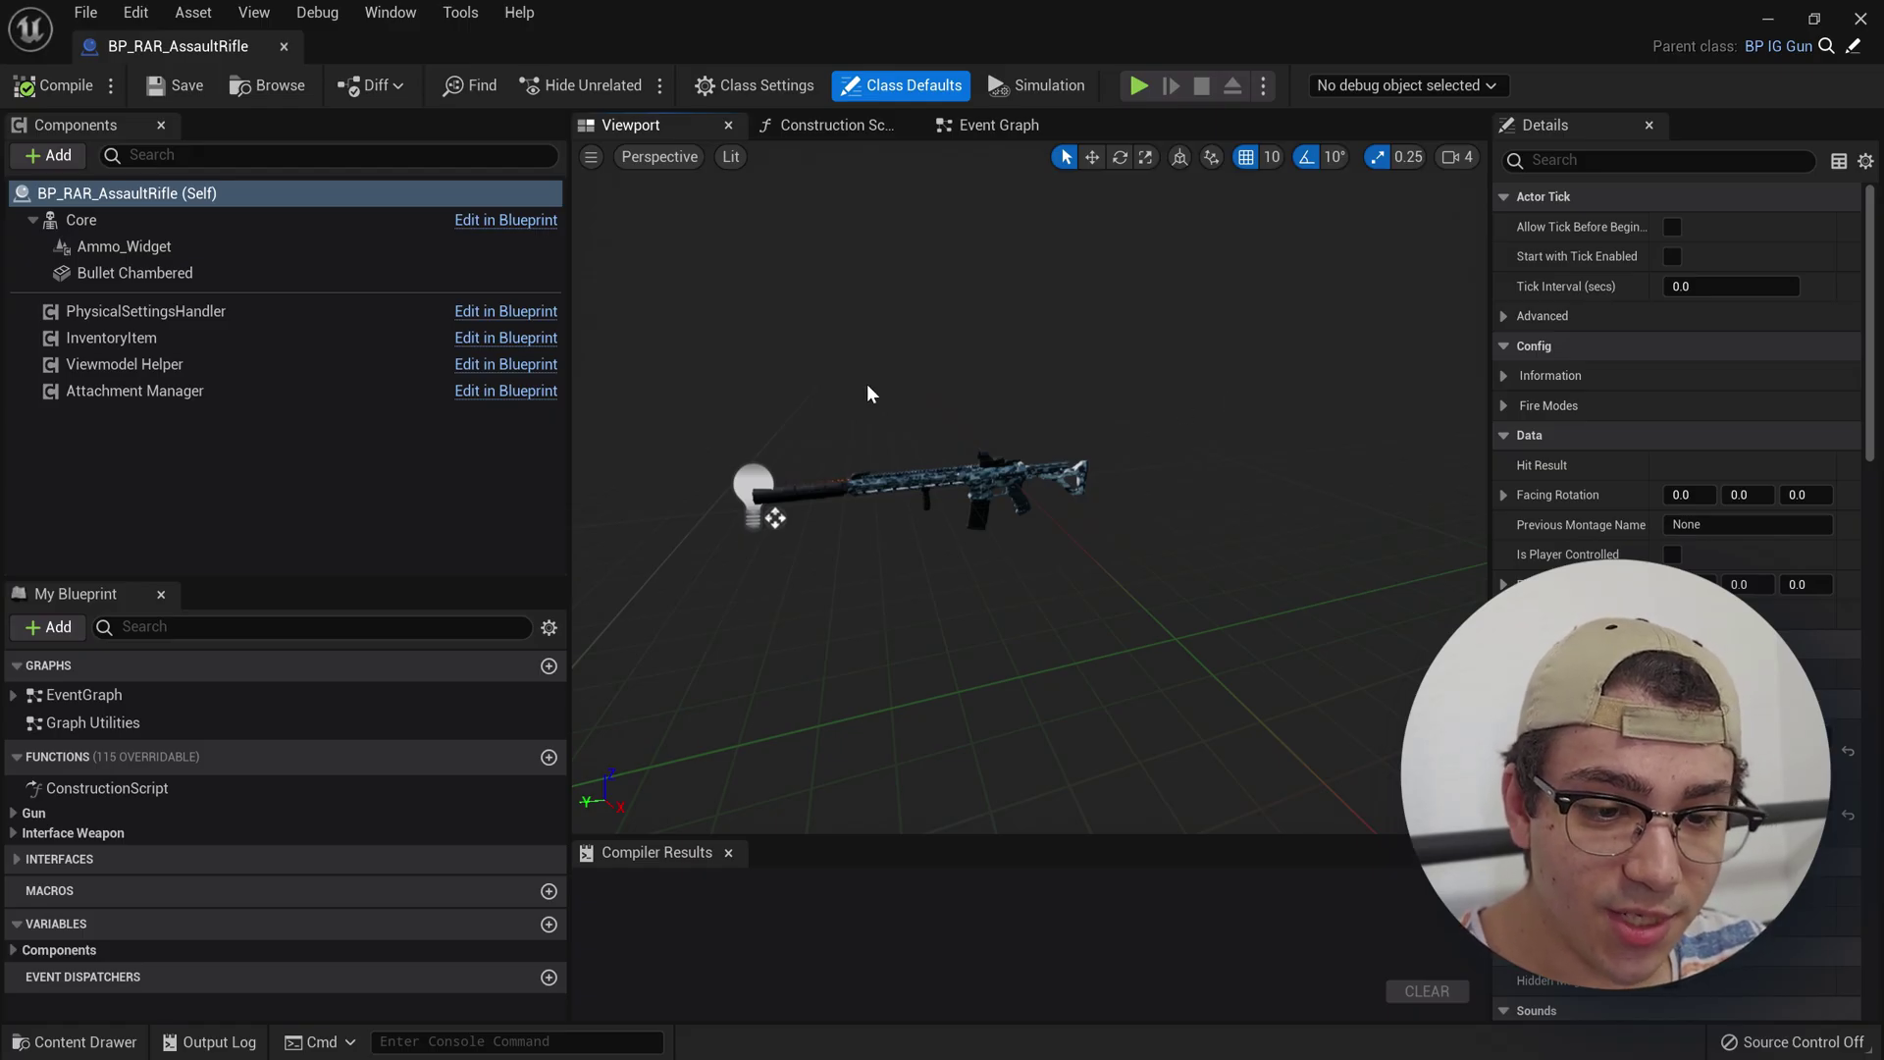
# Select the Attachment Manager component in BP_RAR_AssaultRifle, give its details more width, and expand Attachments and Current Attachment Datas
pyautogui.click(373, 391)
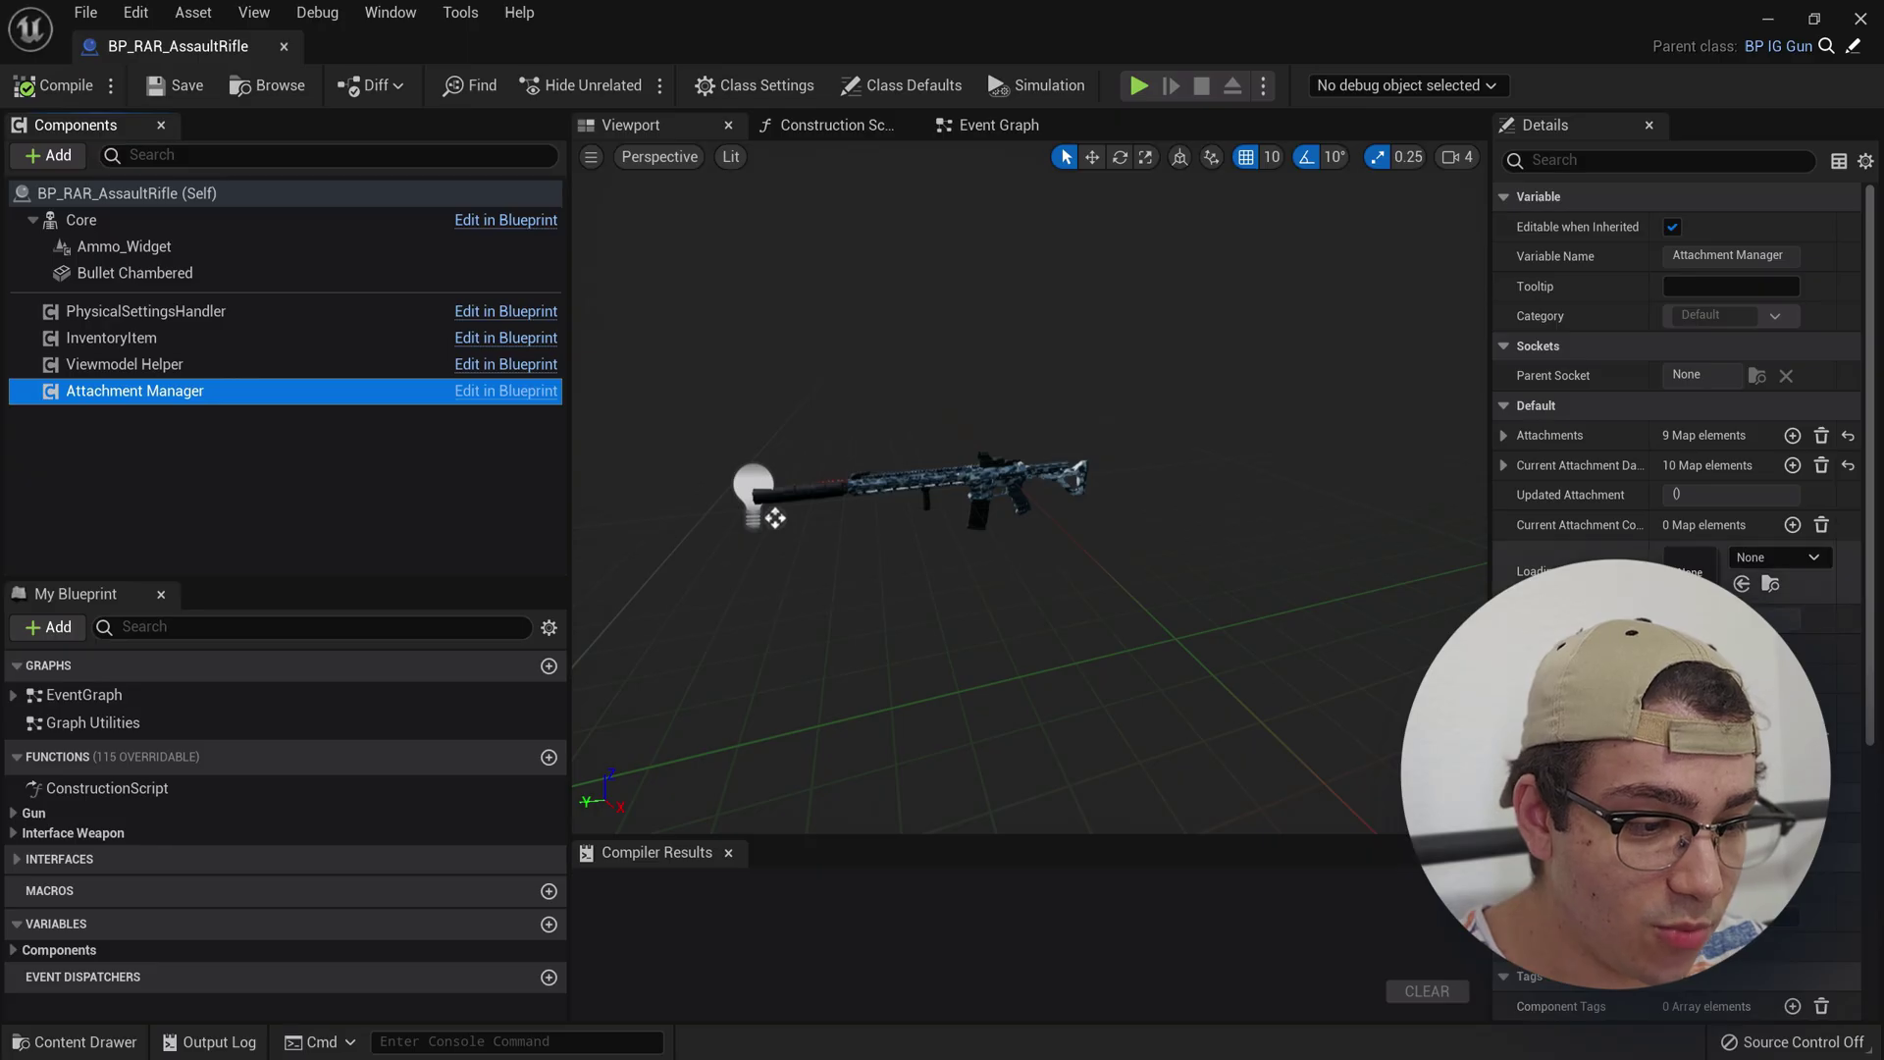
pyautogui.click(1478, 593)
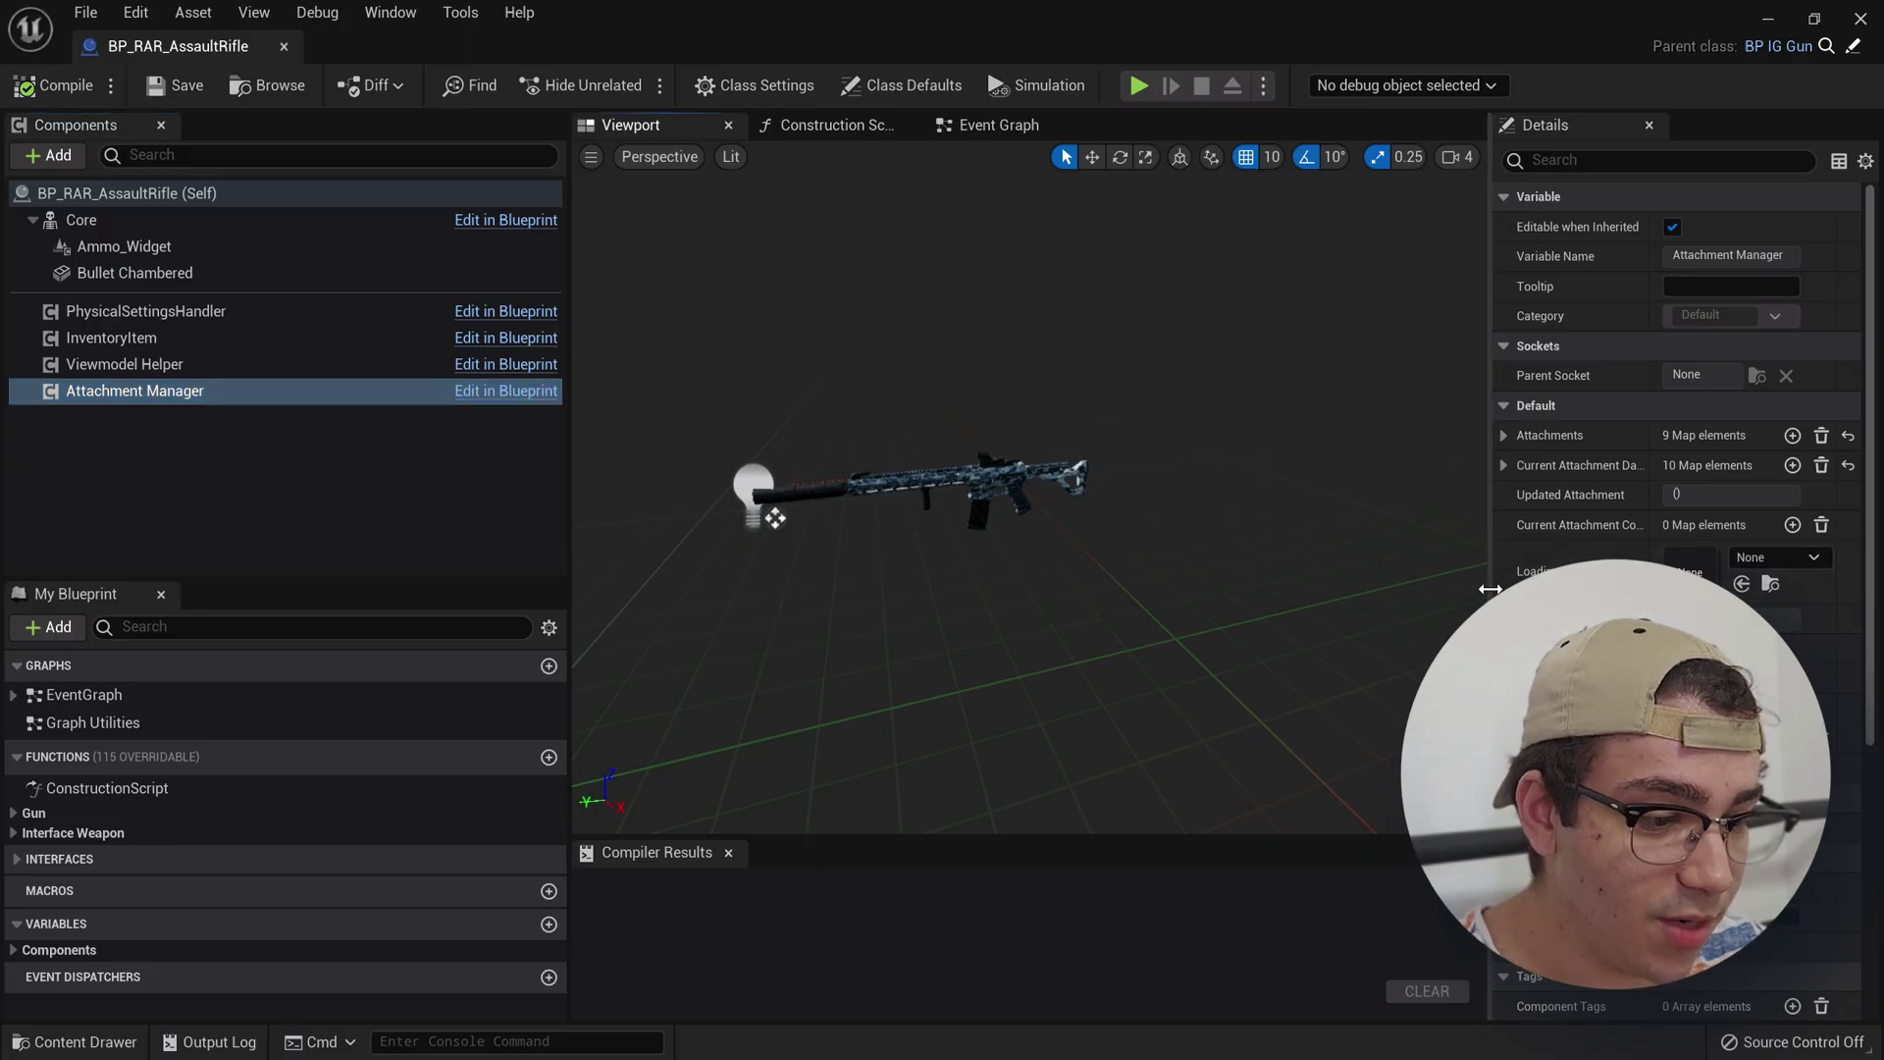
pyautogui.moveTo(1490, 589); pyautogui.dragTo(1216, 565)
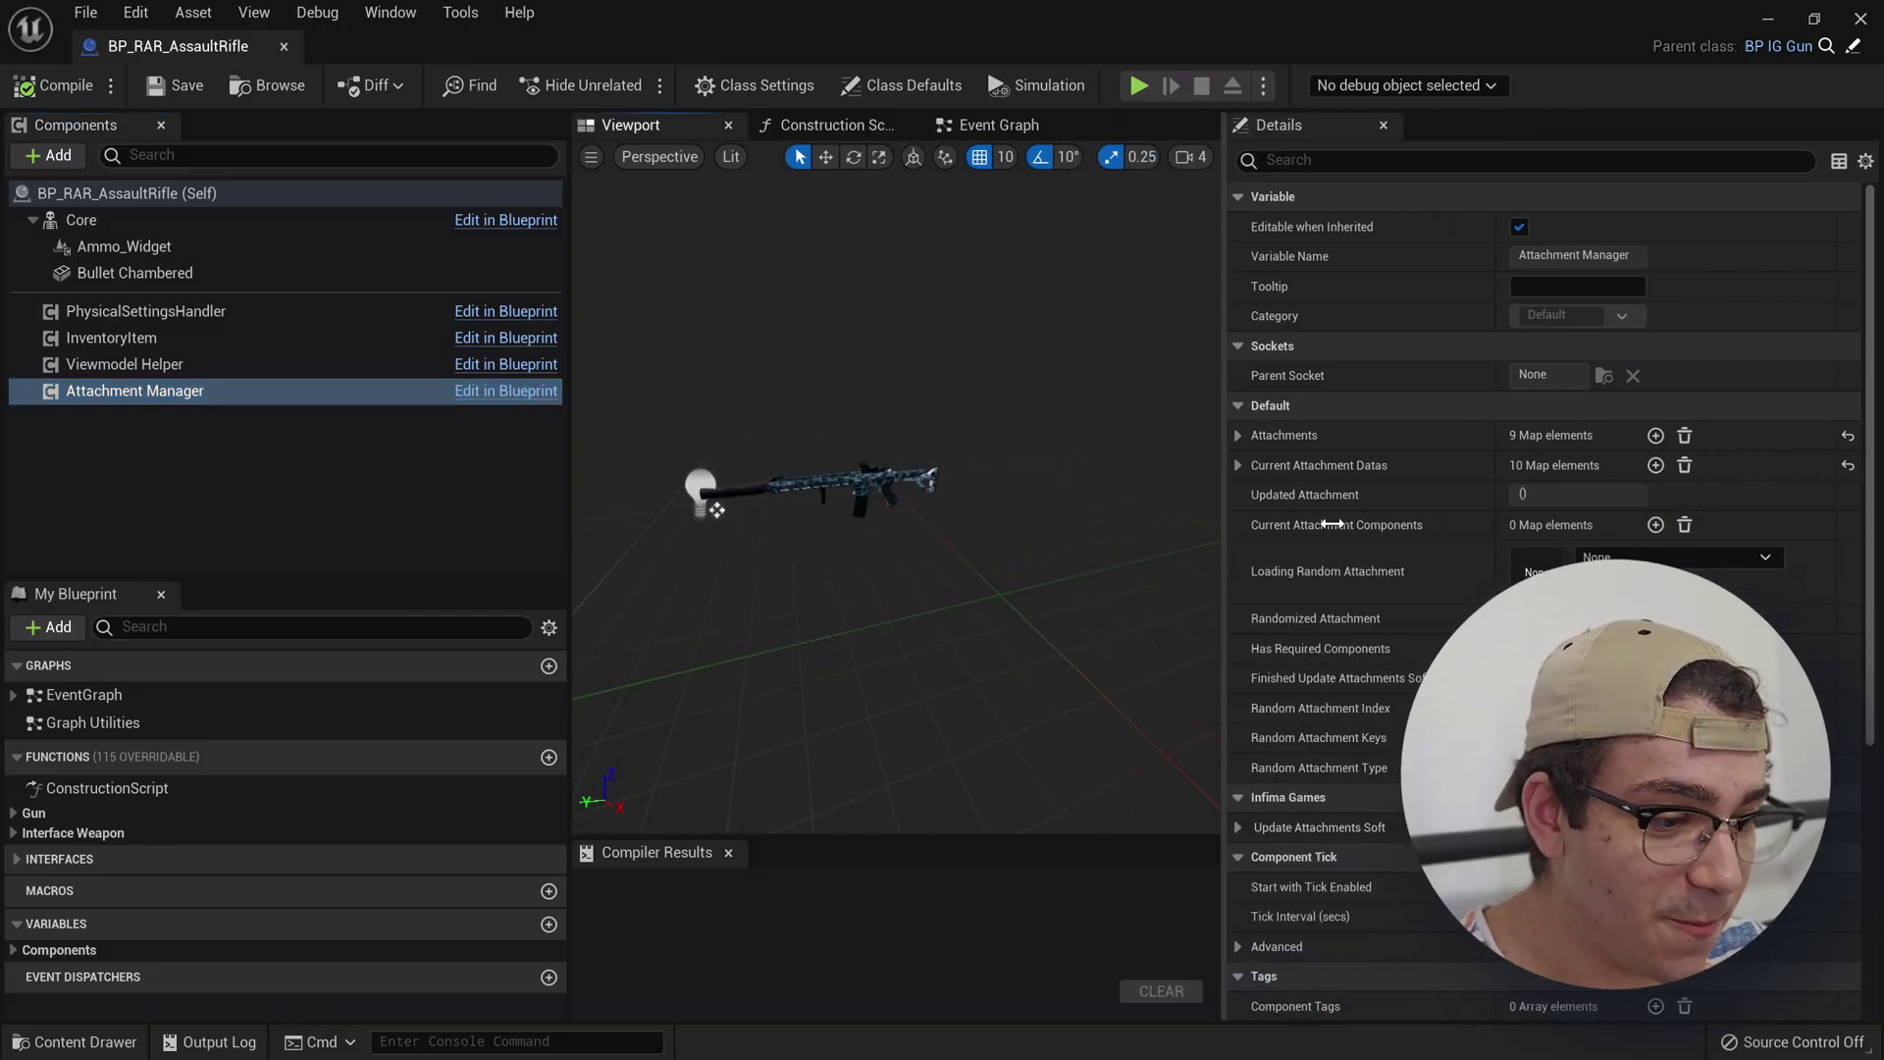
pyautogui.click(1410, 457)
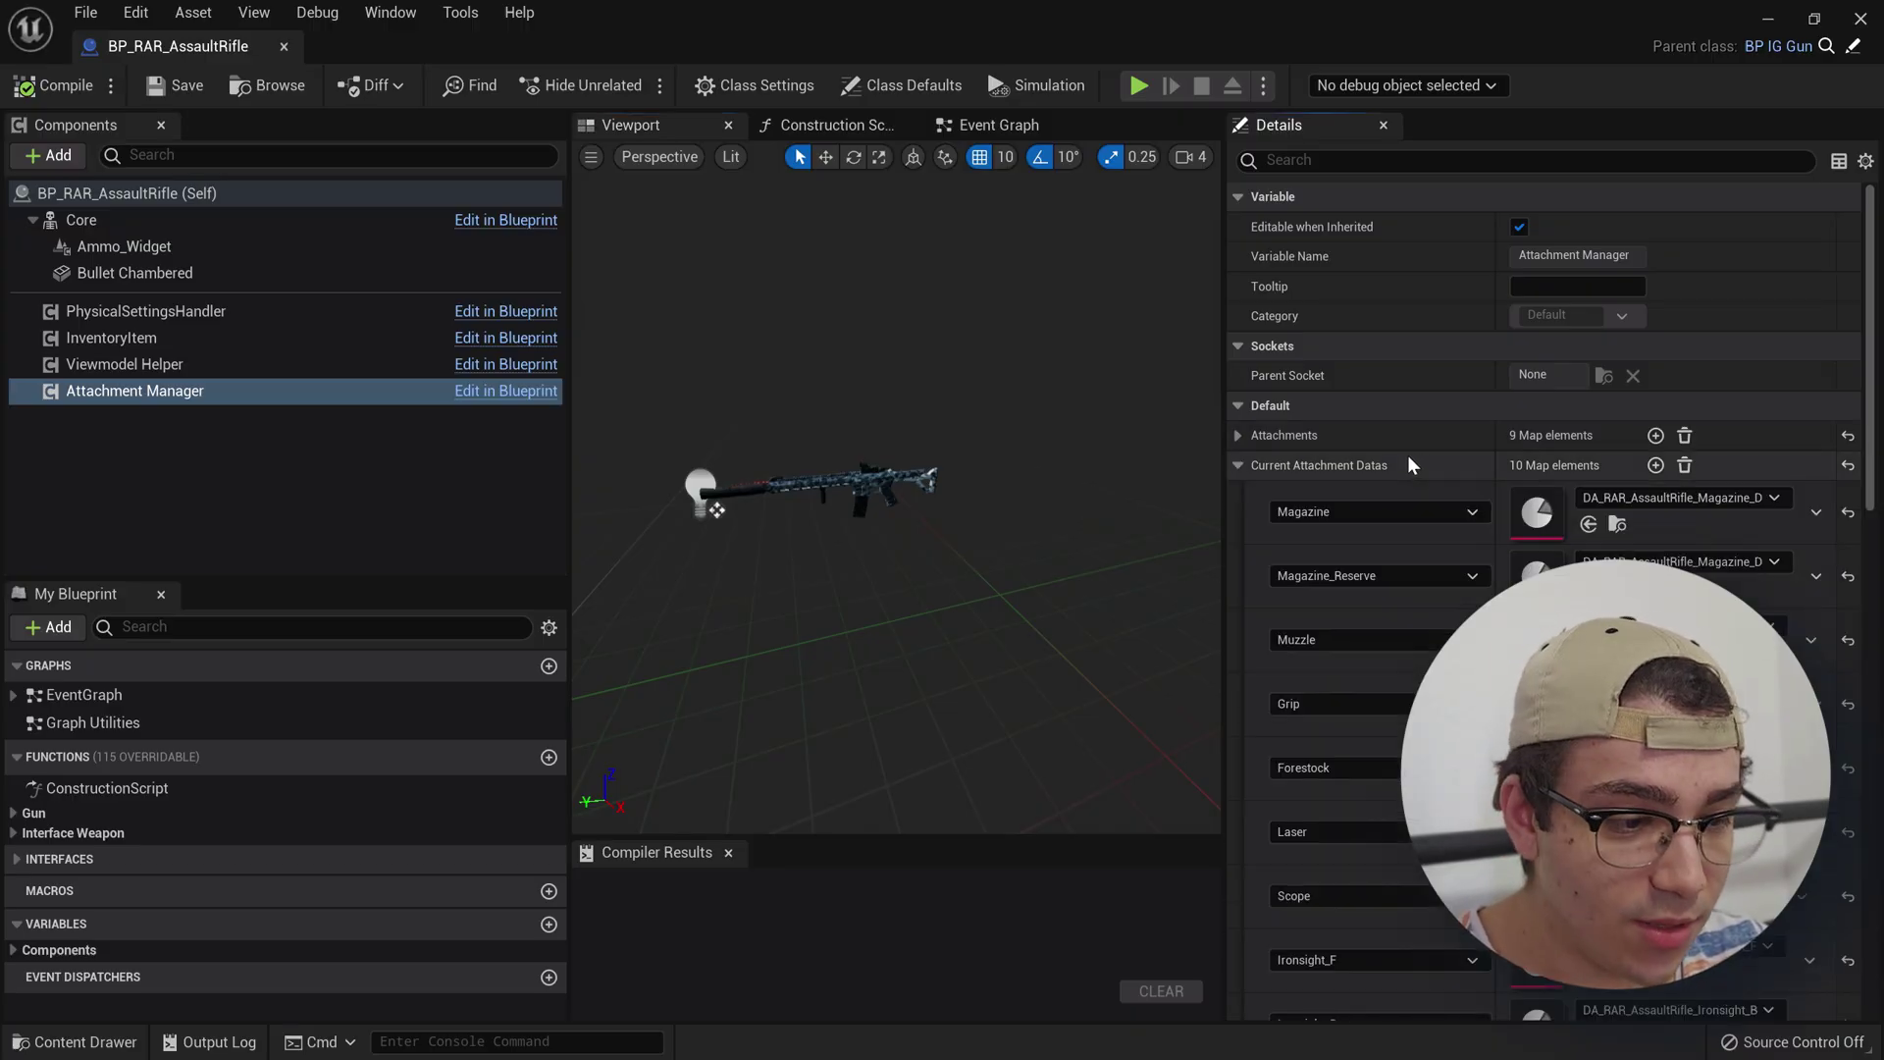
pyautogui.click(1404, 439)
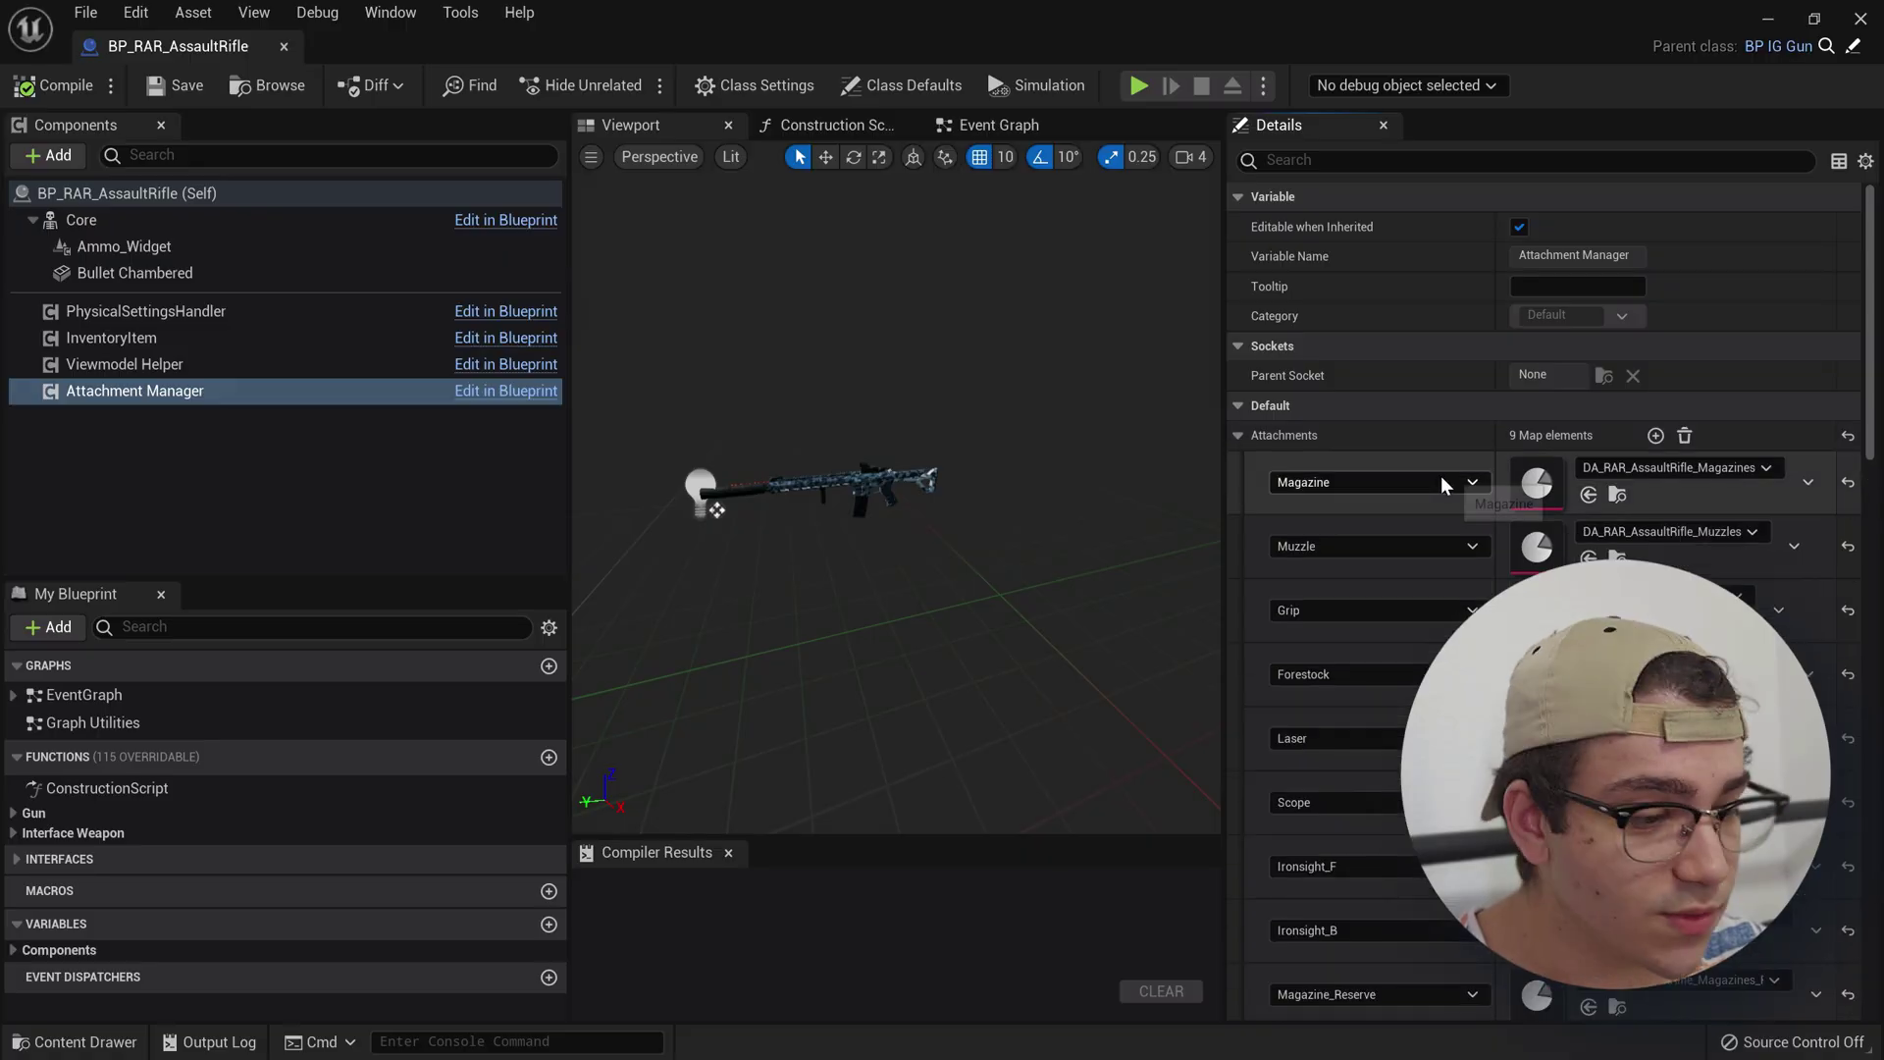
# Examine the Attachments and Current Attachment Datas entries and look at the rifle model up close
pyautogui.scroll(-2, 1440, 475)
pyautogui.scroll(-3, 1440, 474)
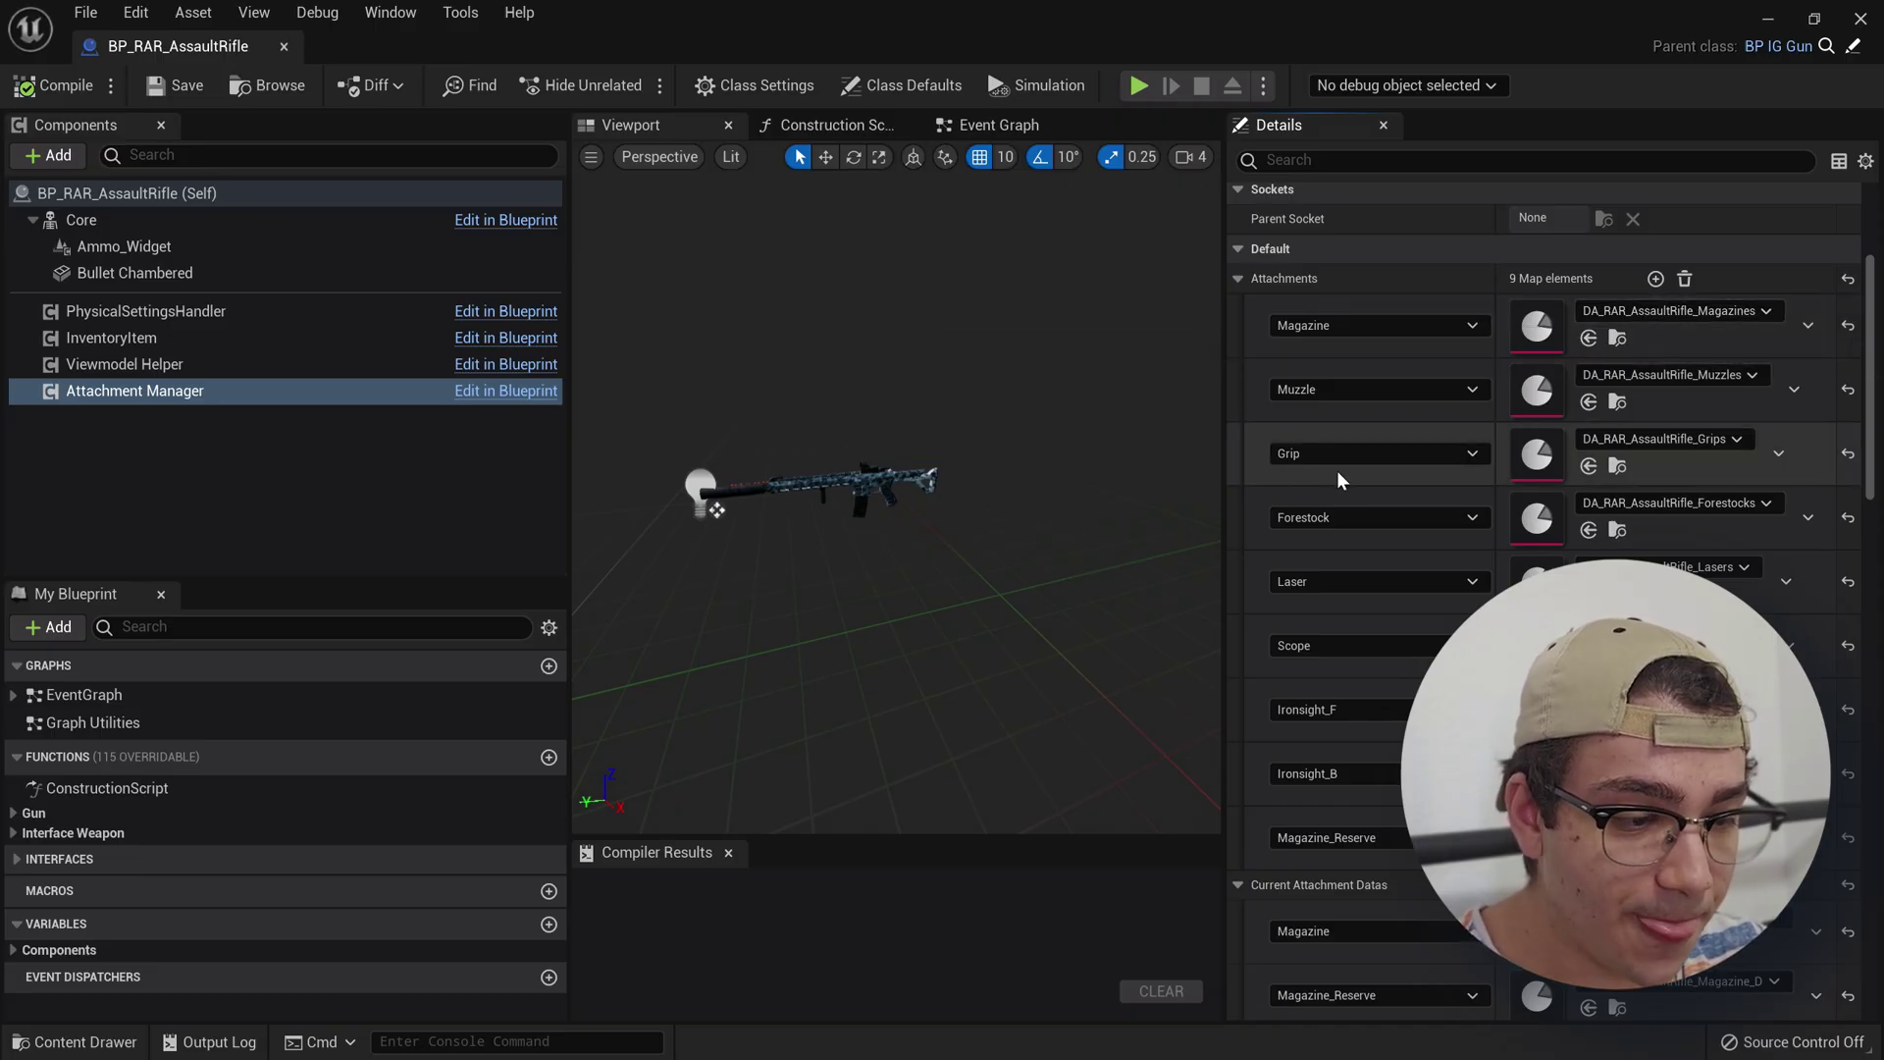
pyautogui.scroll(-15, 1335, 469)
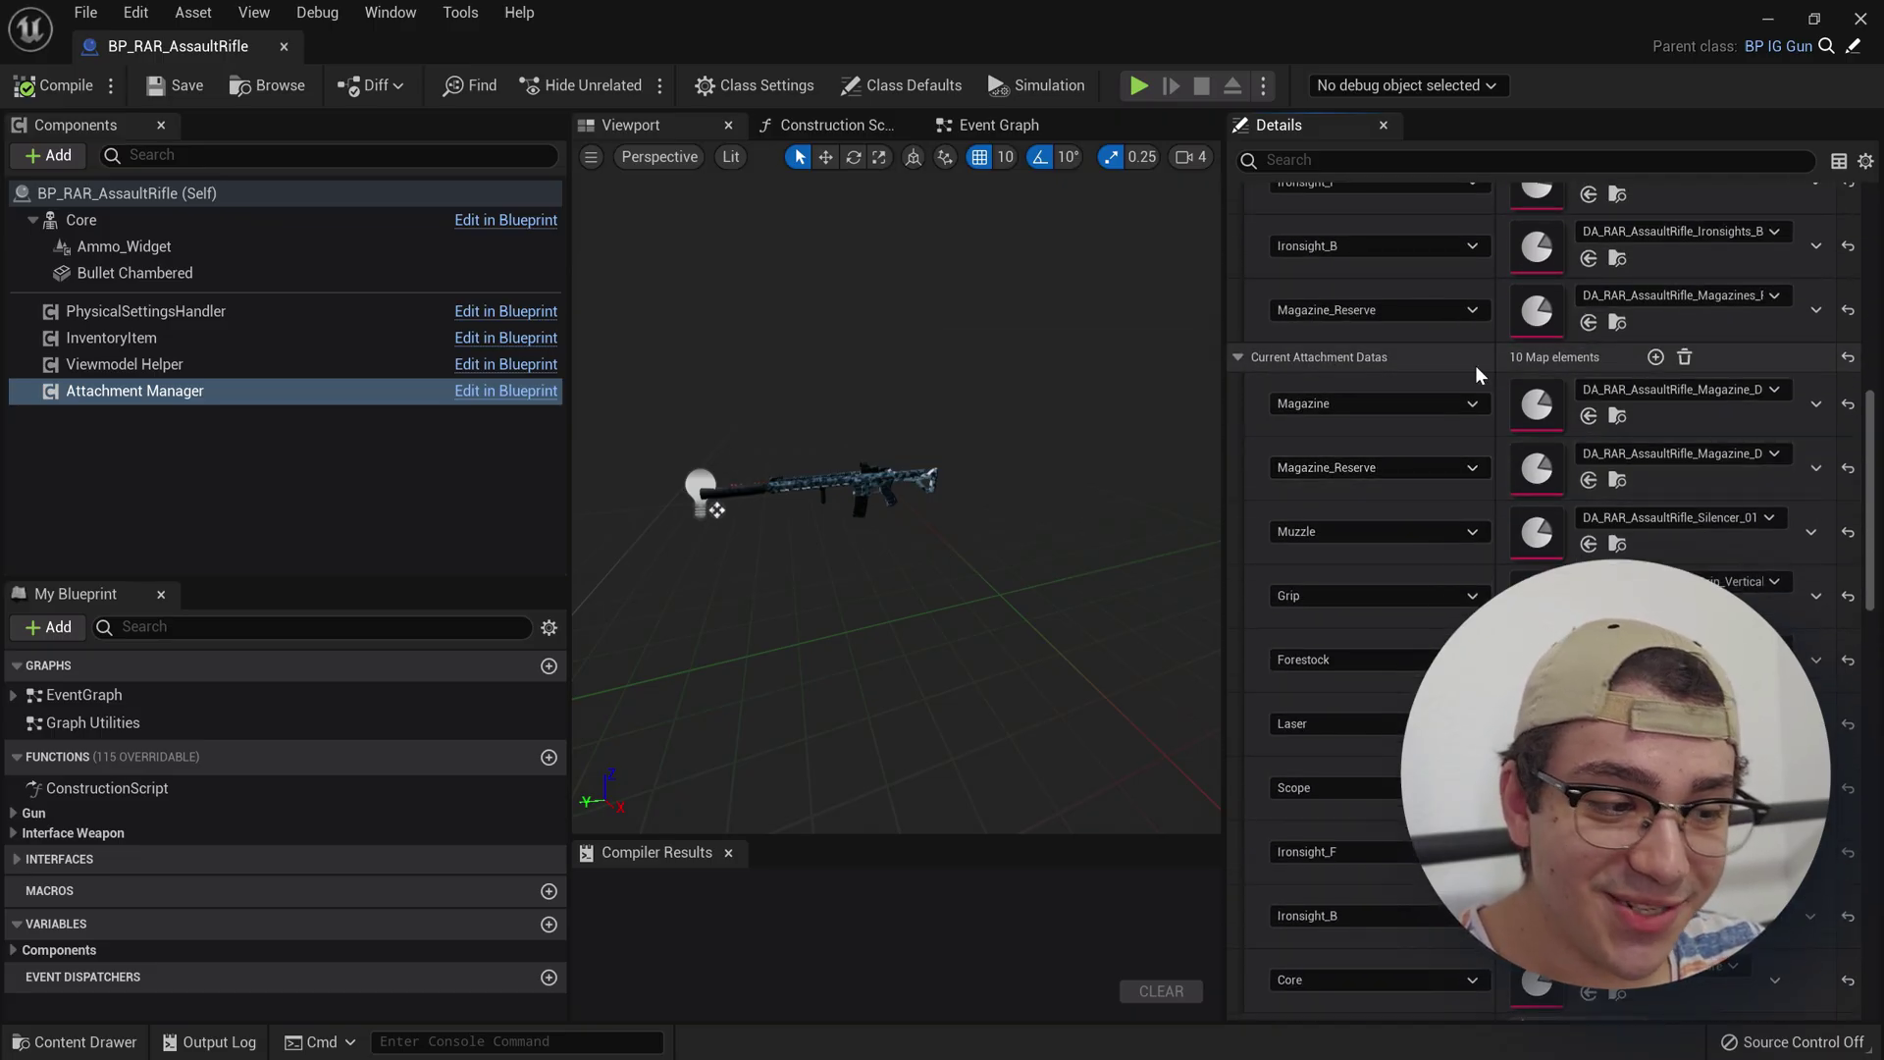
pyautogui.scroll(-2, 1651, 475)
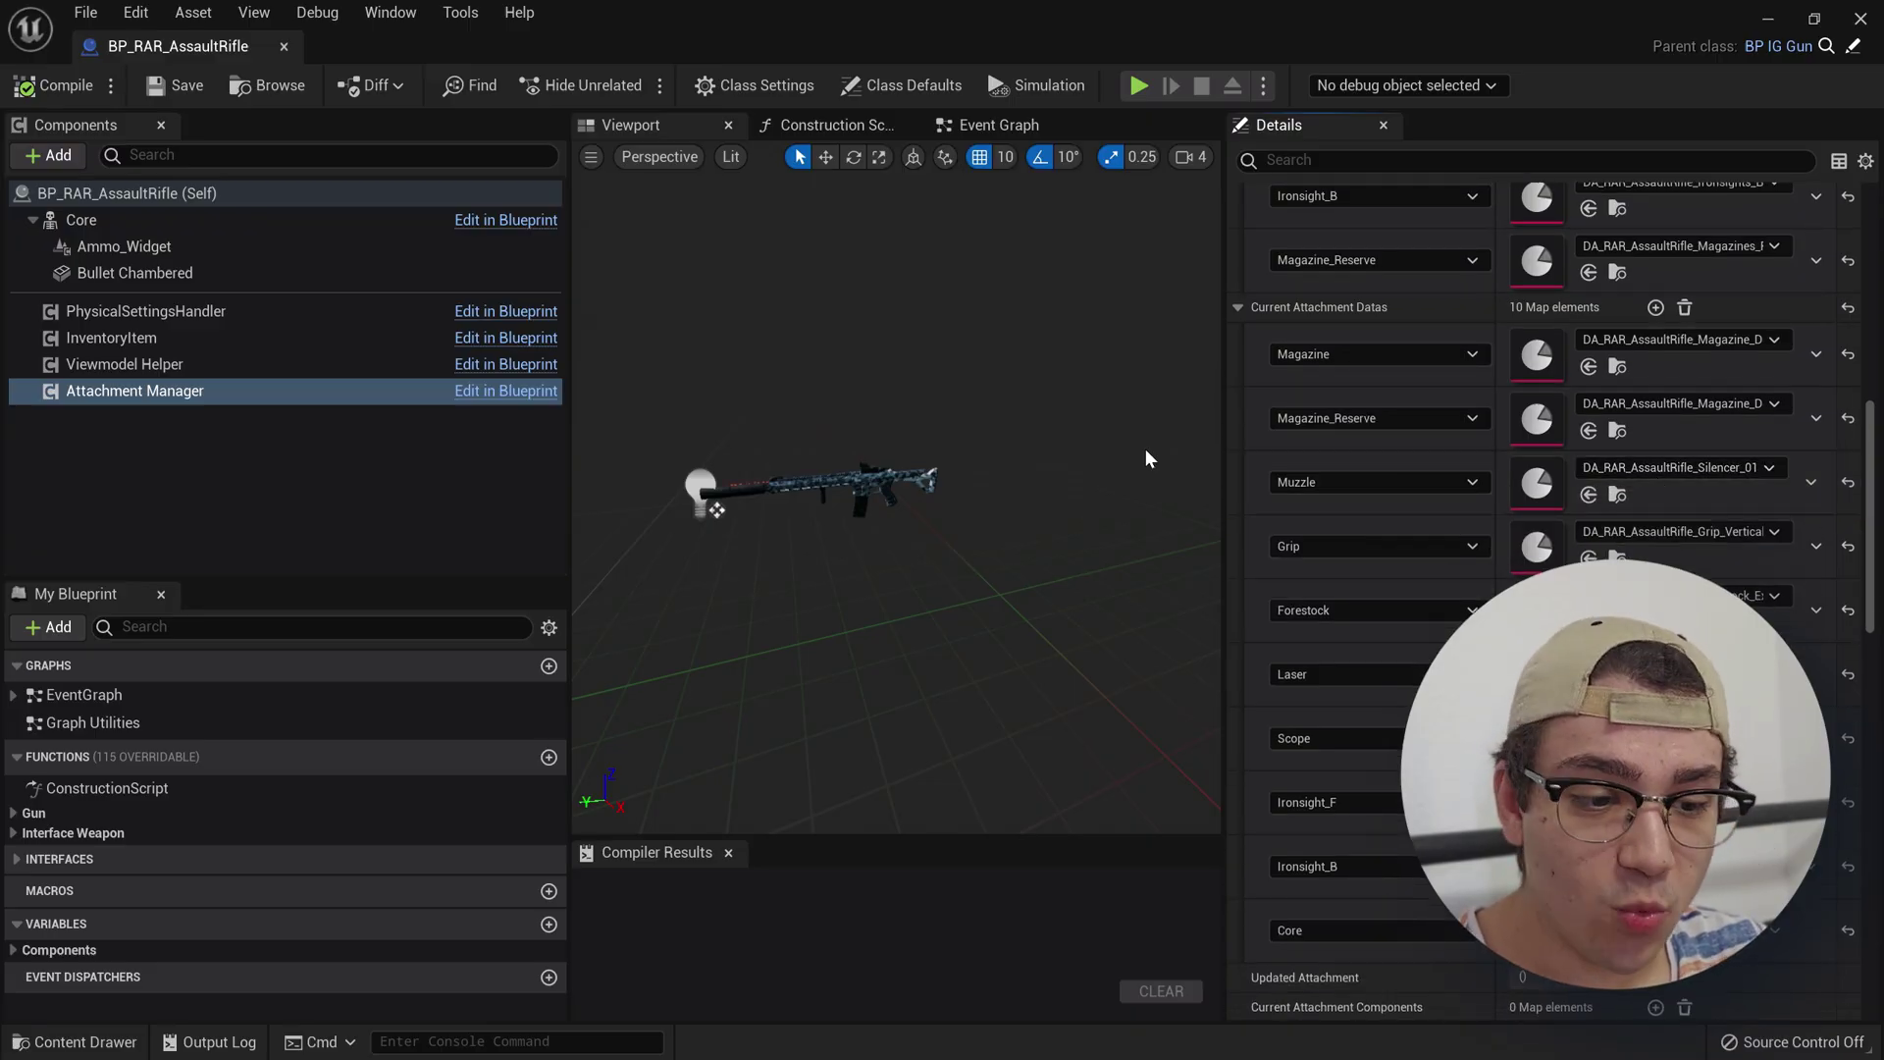
pyautogui.press('w')
pyautogui.moveTo(958, 414); pyautogui.dragTo(957, 414, button='right')
pyautogui.press('s')
pyautogui.press('w')
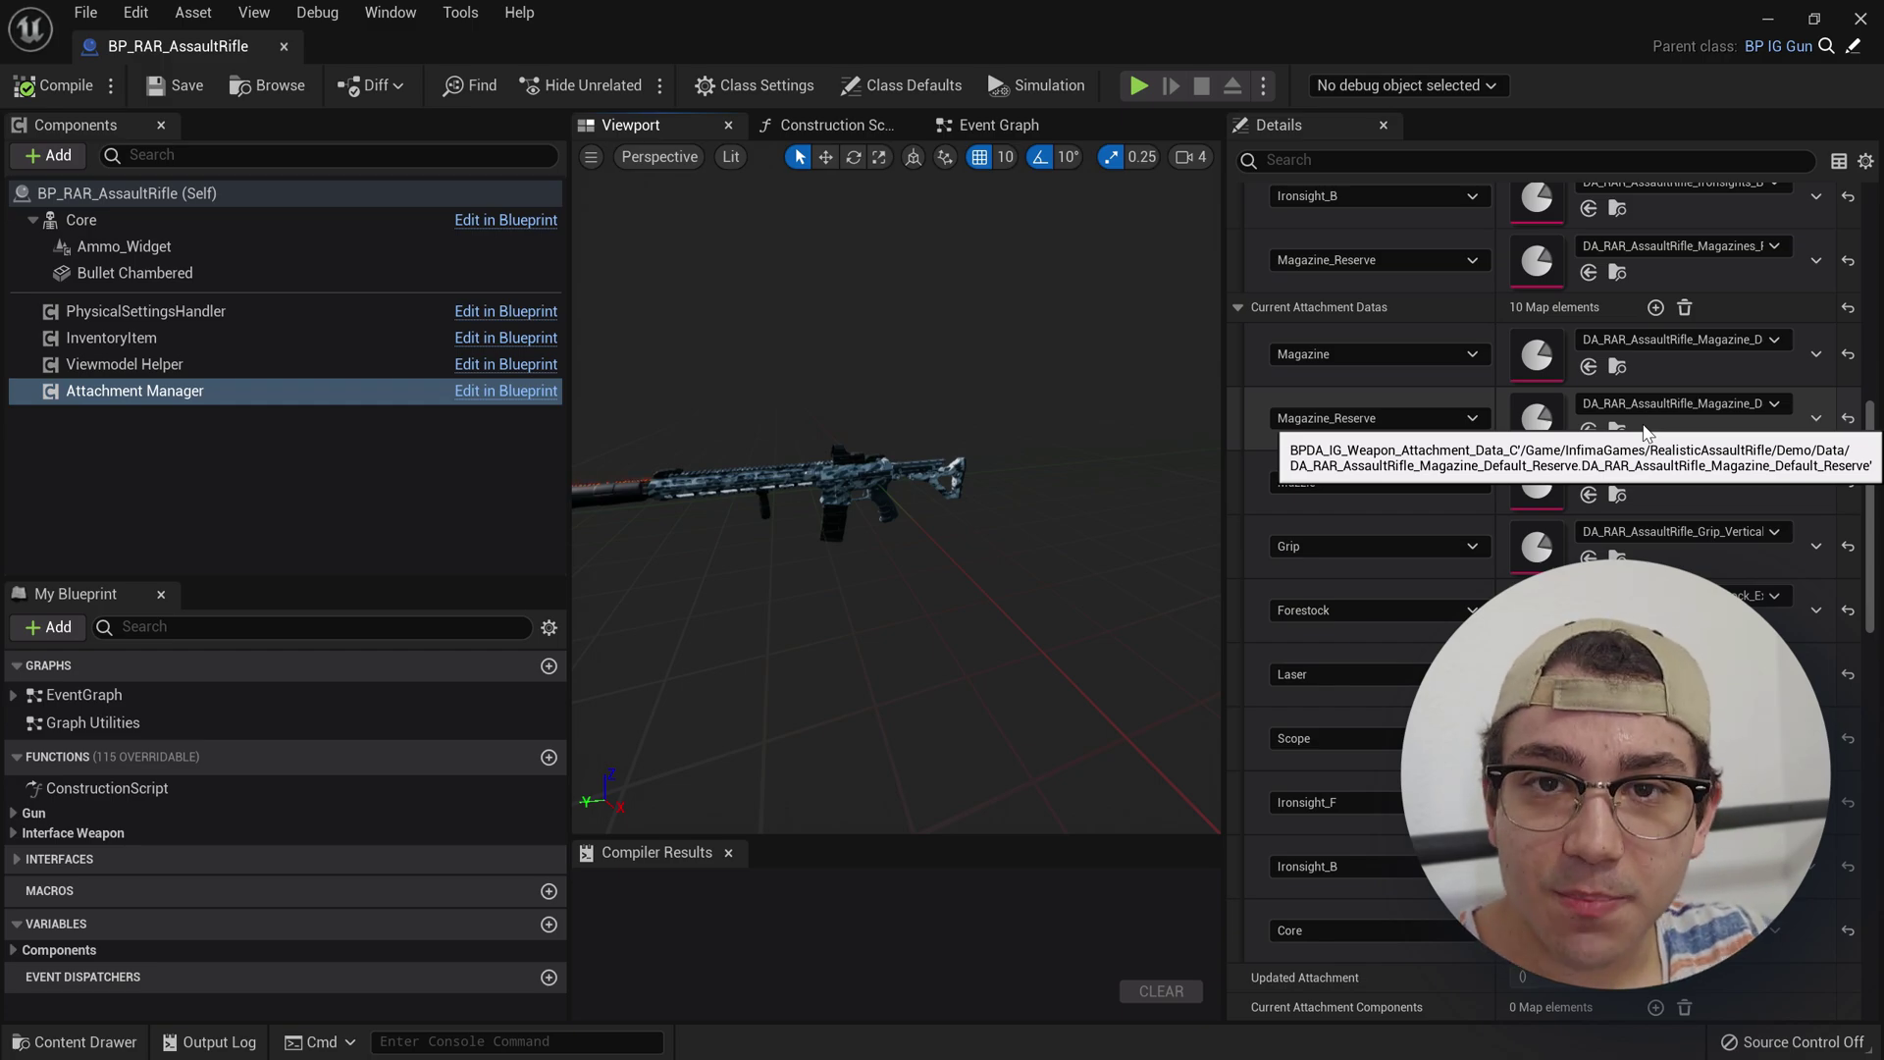
# Open the DA_RAR_AssaultRifle_Magazines asset from the Magazine attachment entry and expand its Options array
pyautogui.scroll(10, 1646, 432)
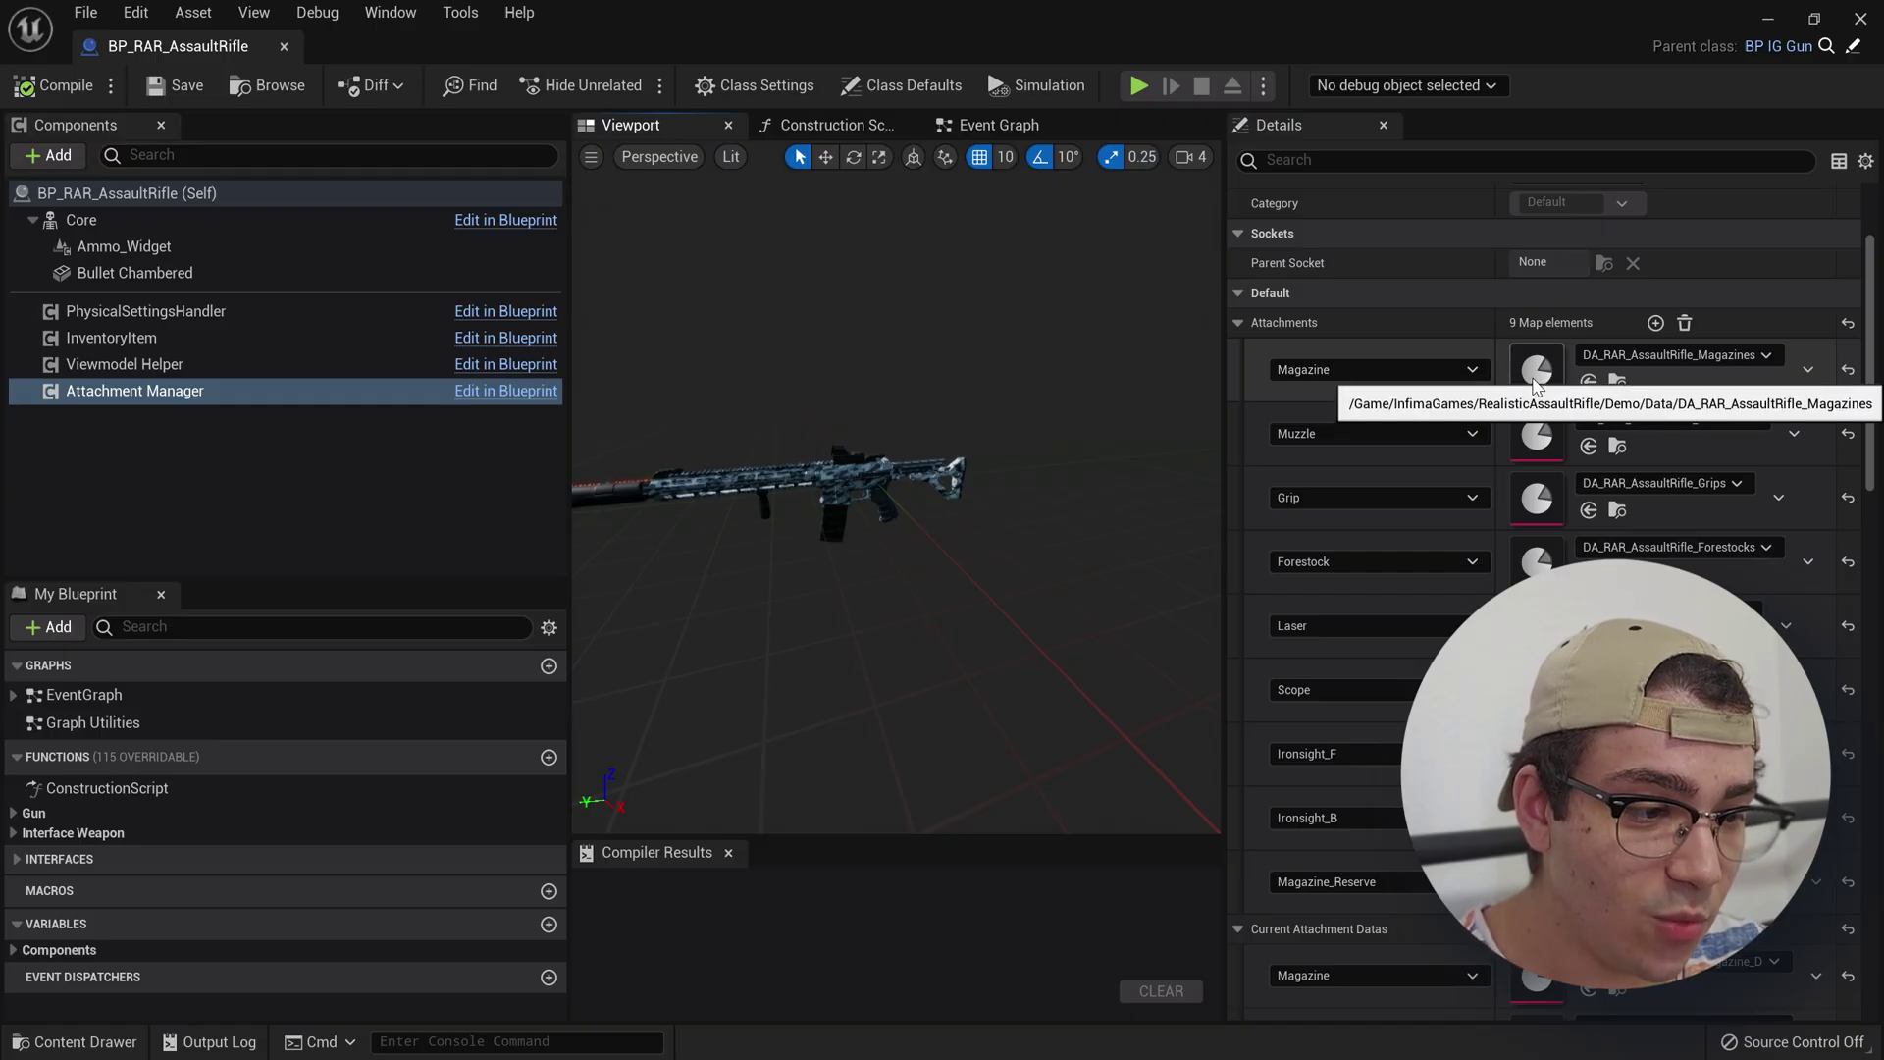
pyautogui.doubleClick(1534, 379)
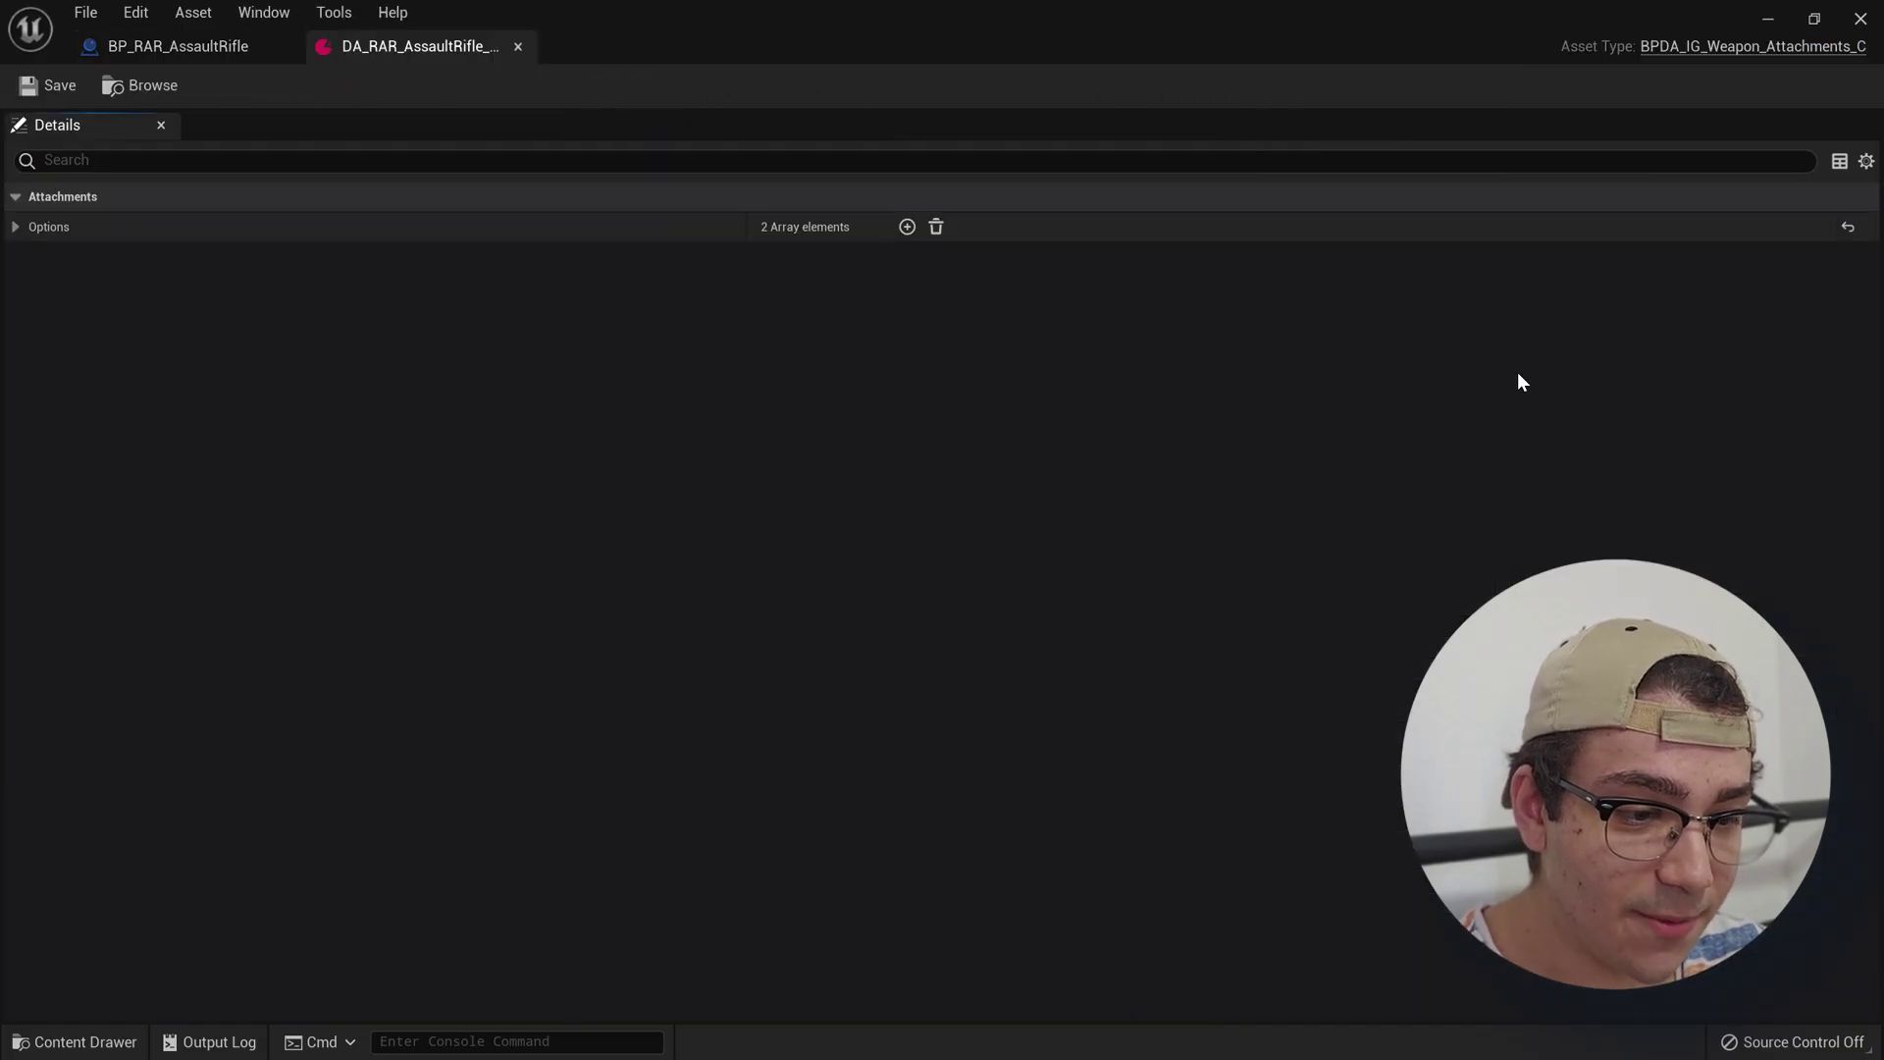
pyautogui.click(439, 235)
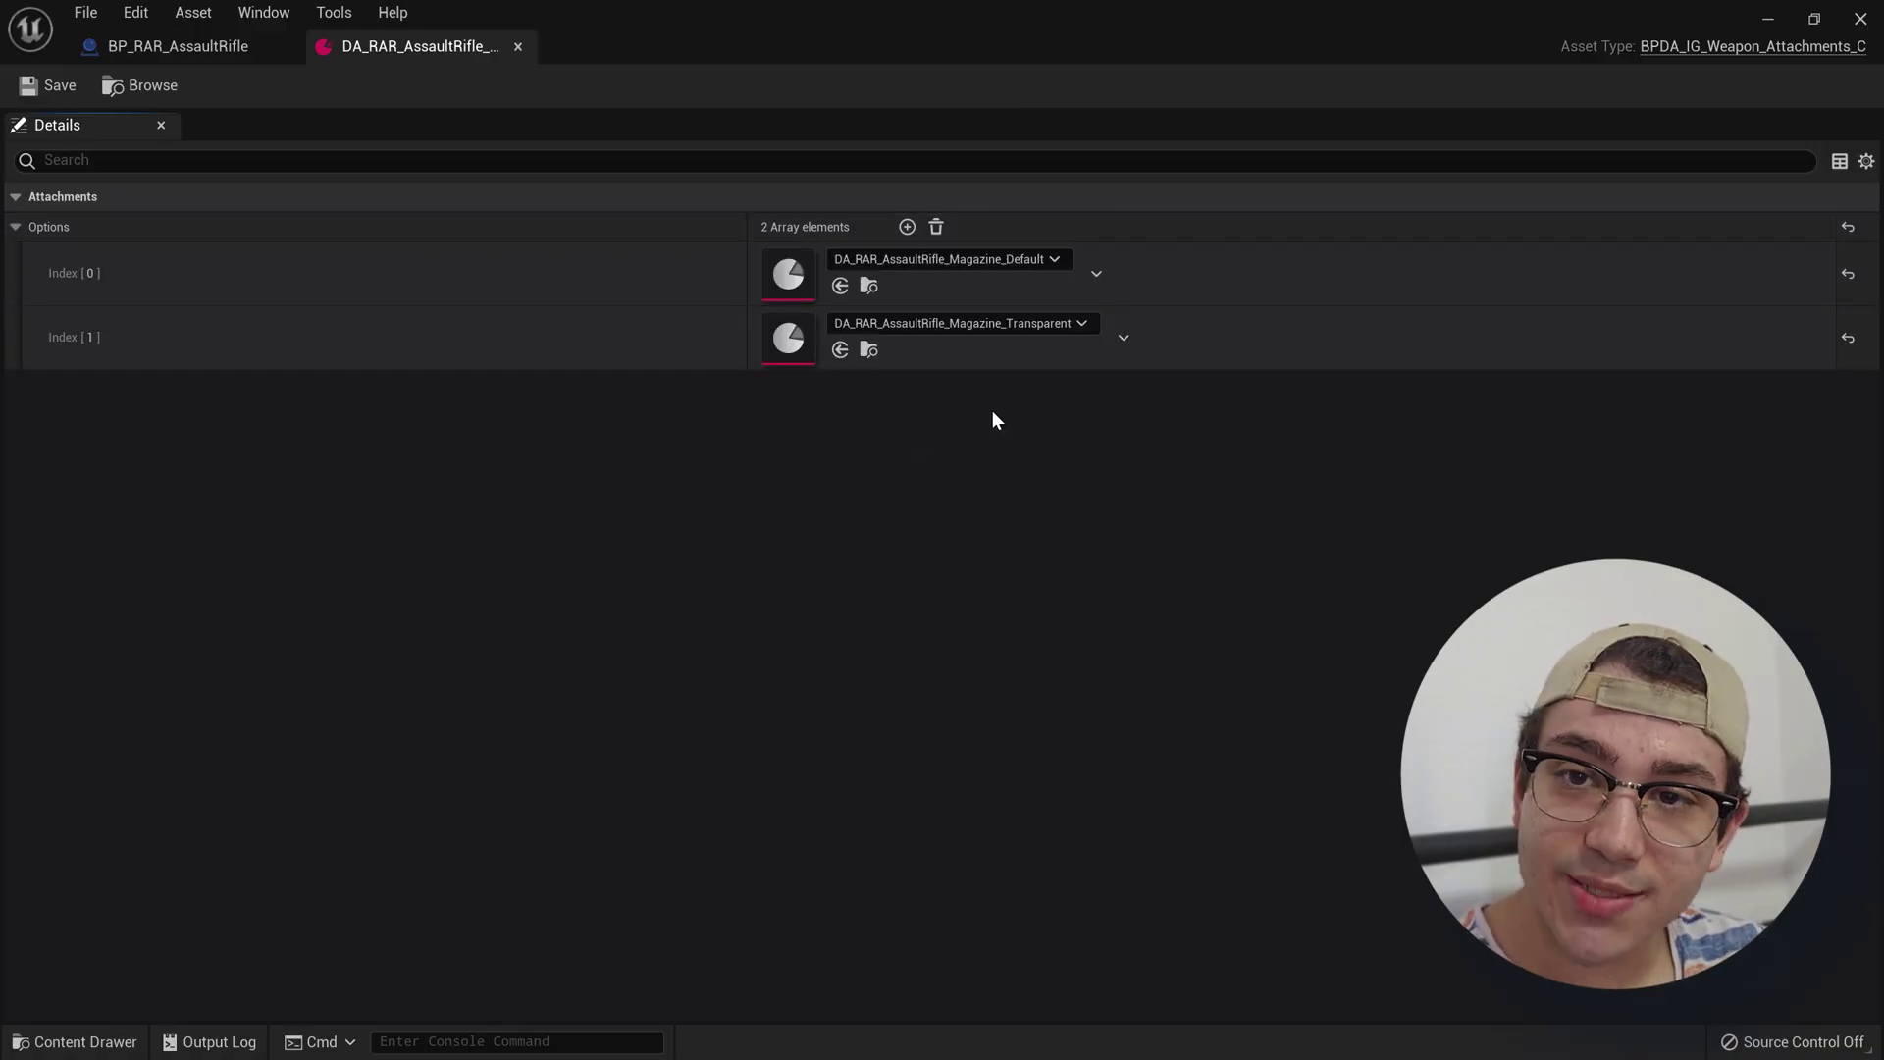
# Compare the rifle blueprint's Current Attachment Datas entries with the options in the magazines data asset
pyautogui.click(221, 55)
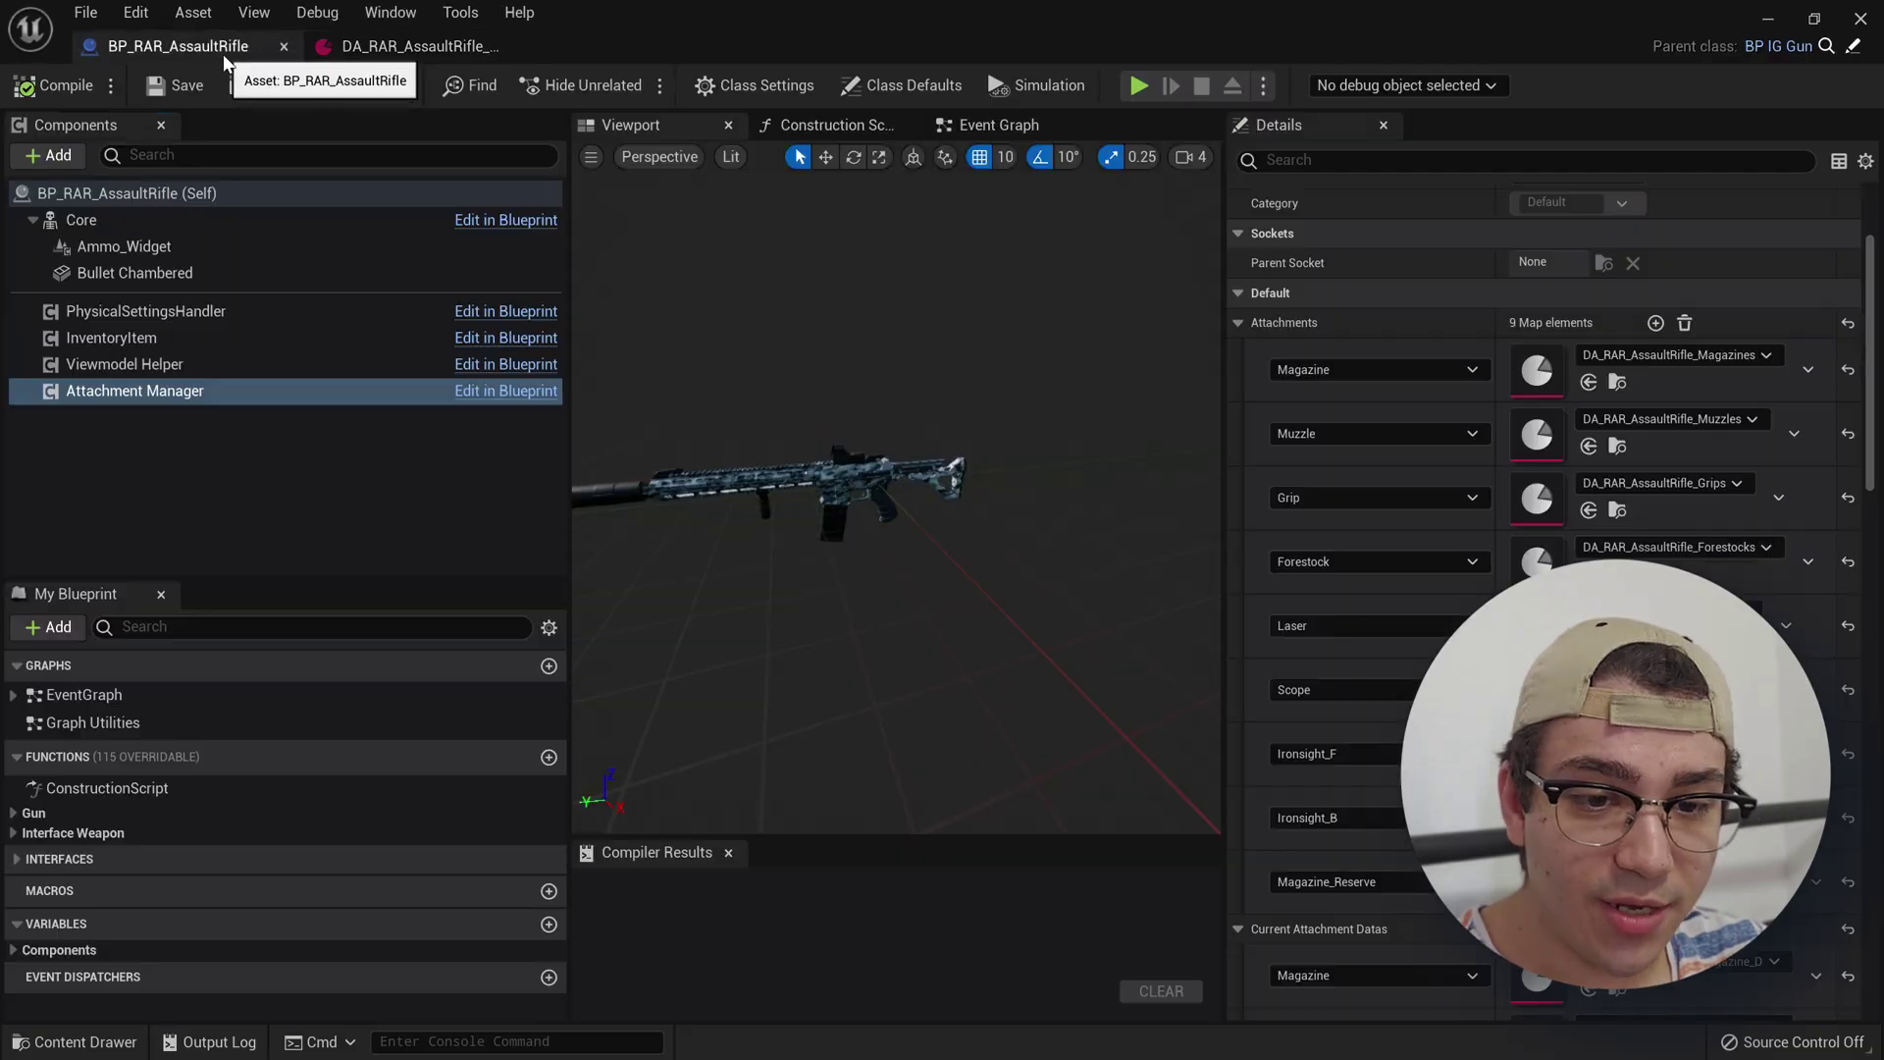
pyautogui.scroll(-5, 1568, 529)
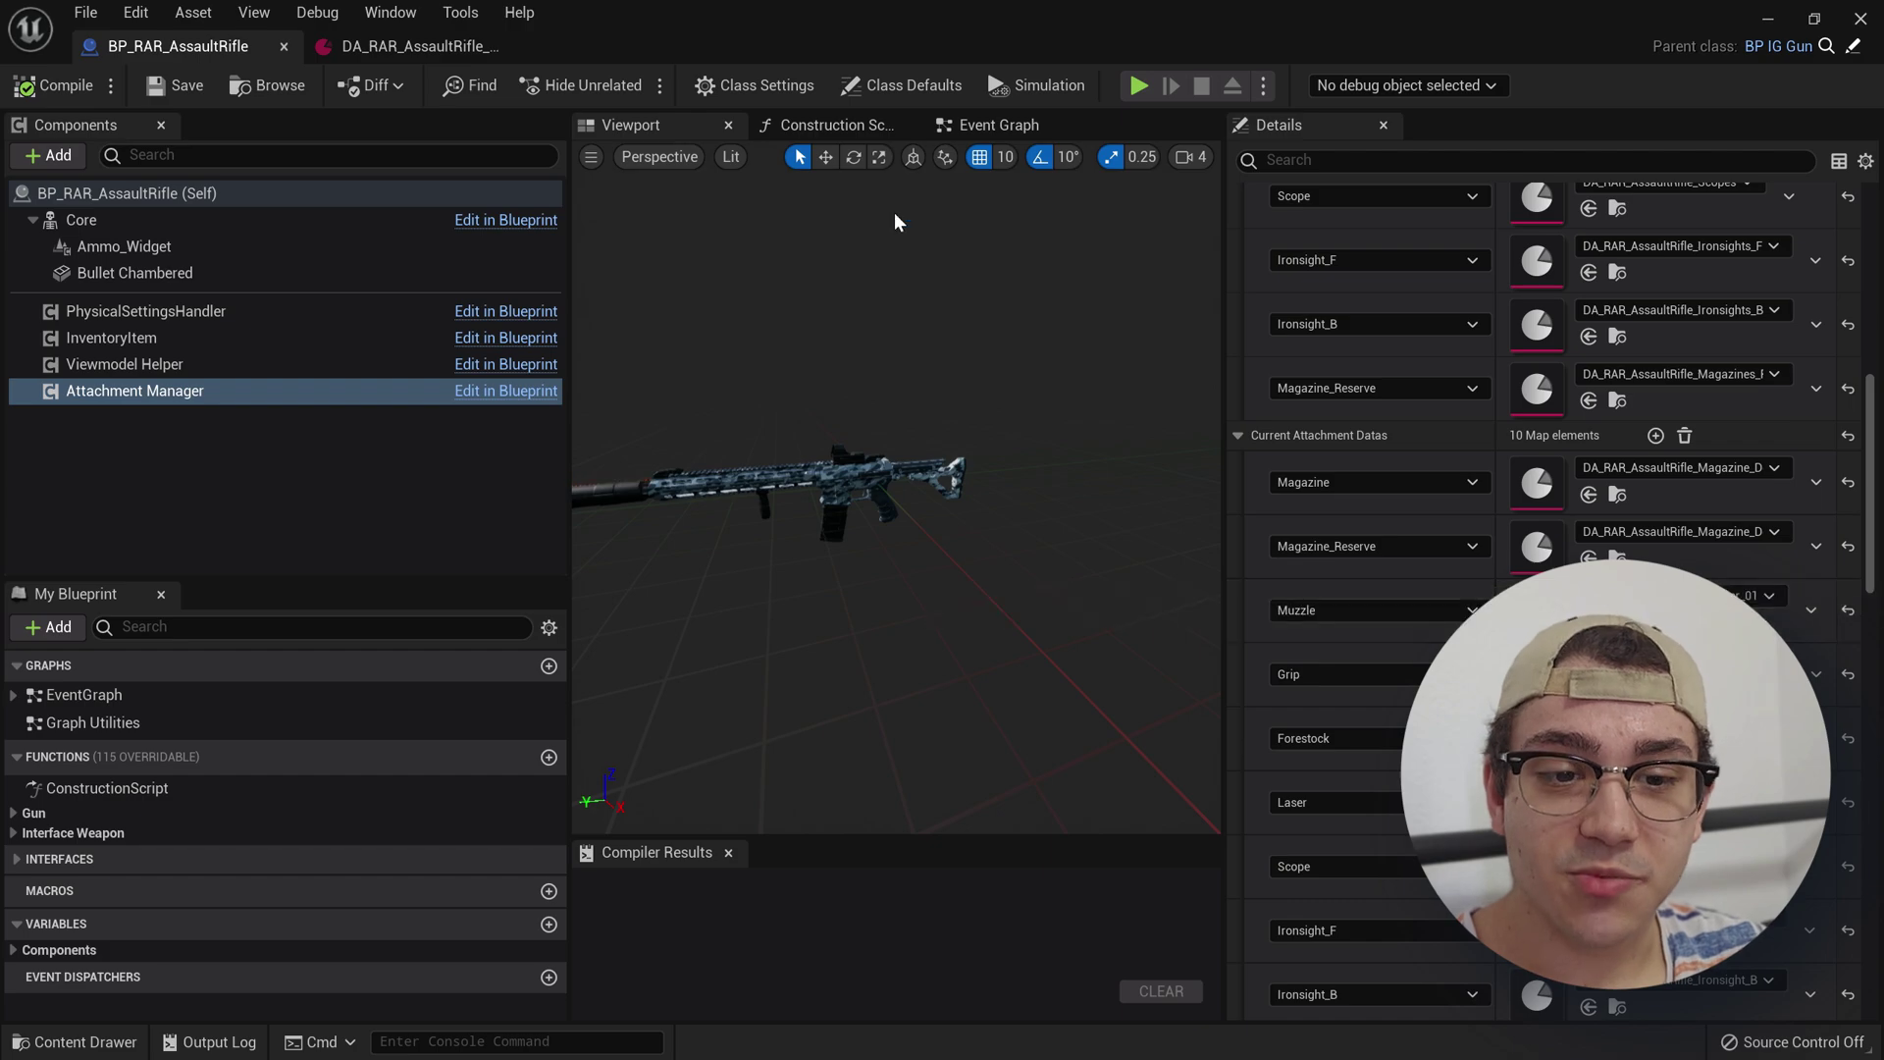
pyautogui.click(412, 46)
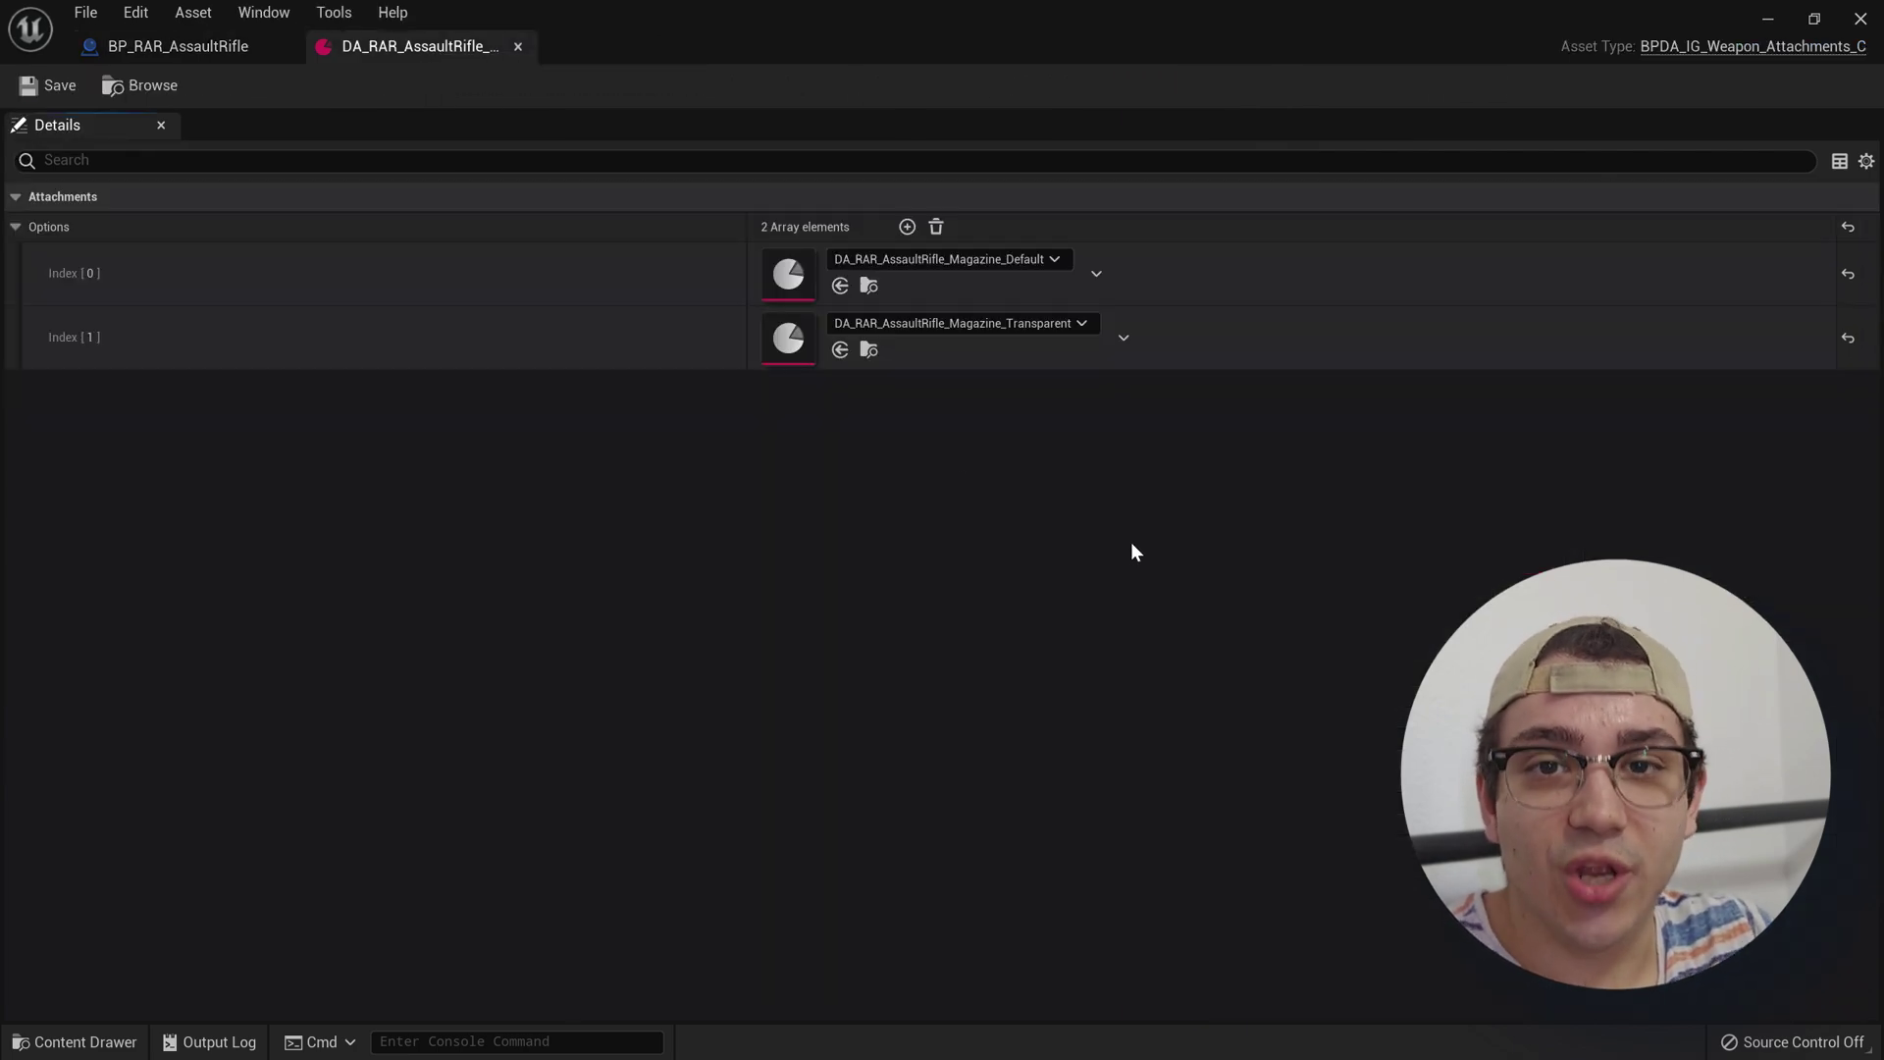
pyautogui.click(211, 47)
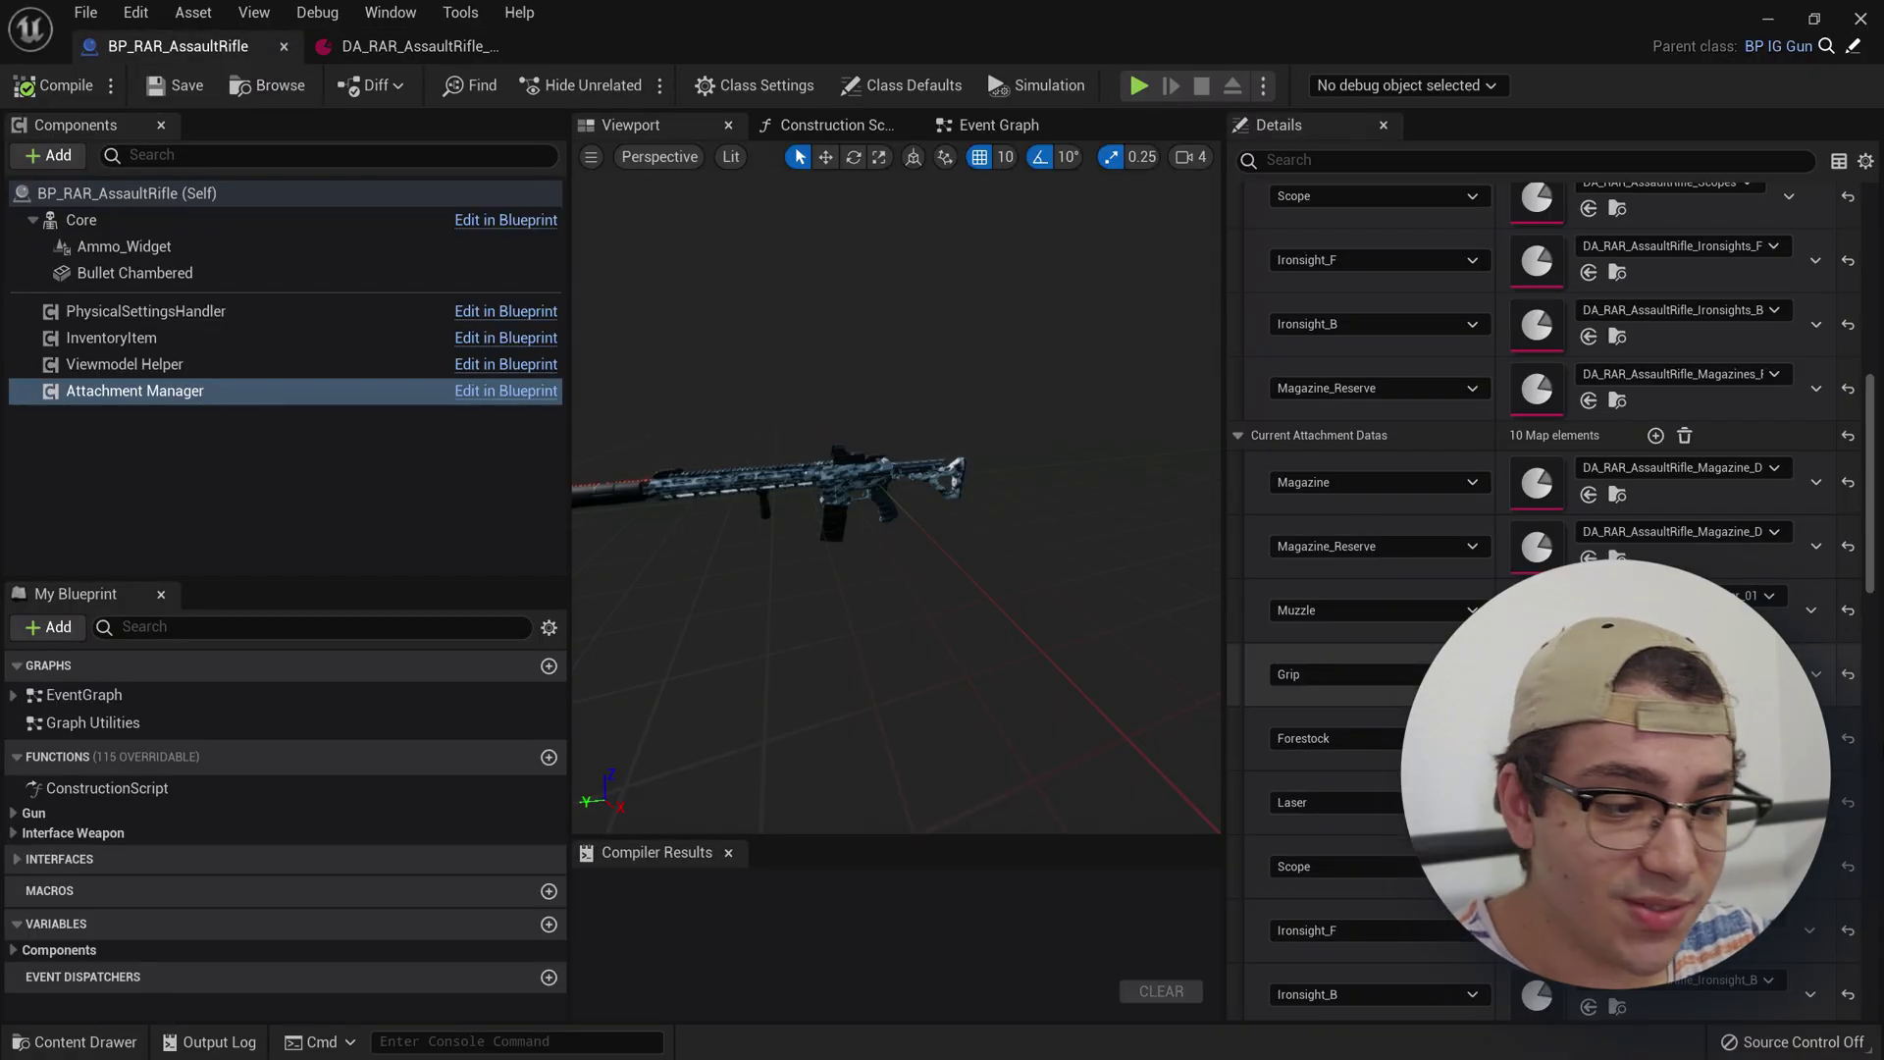
pyautogui.scroll(-2, 1550, 588)
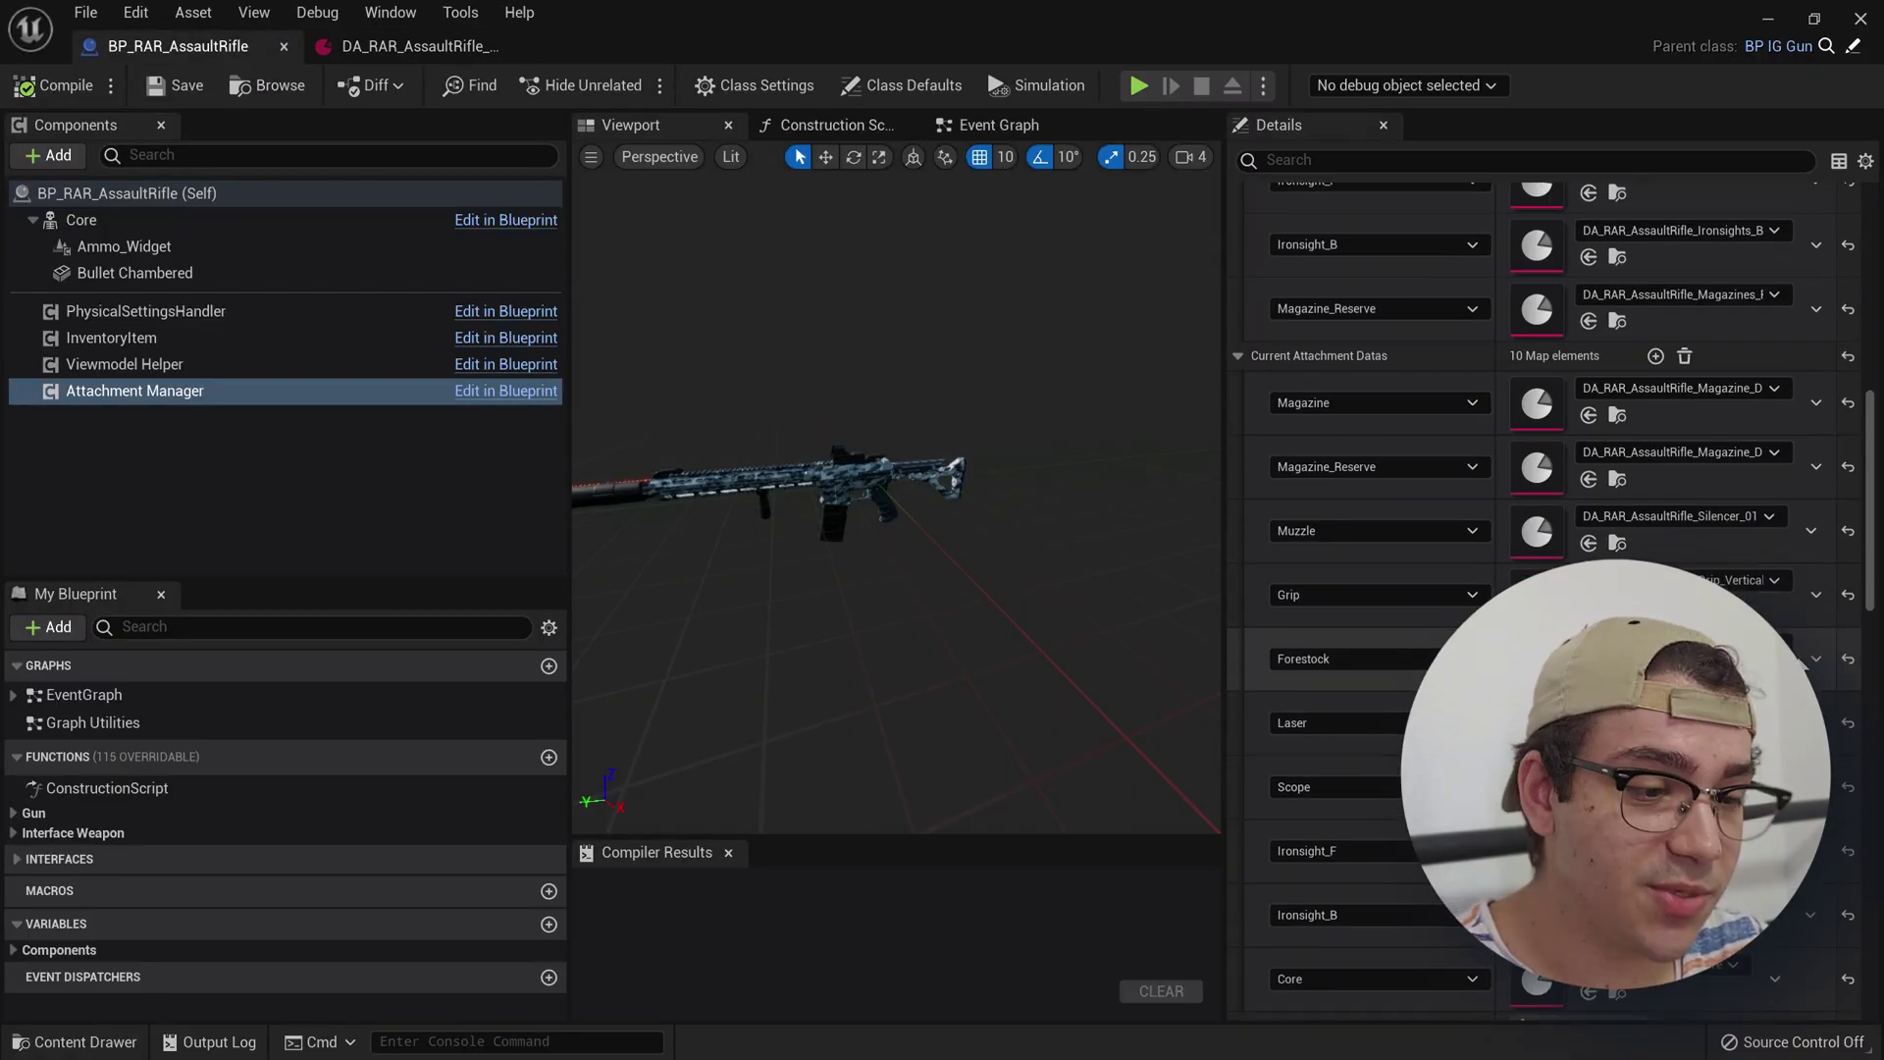
# Look through the slot types offered for the current Magazine entry and review the rifle's attachment data assets
pyautogui.click(1372, 404)
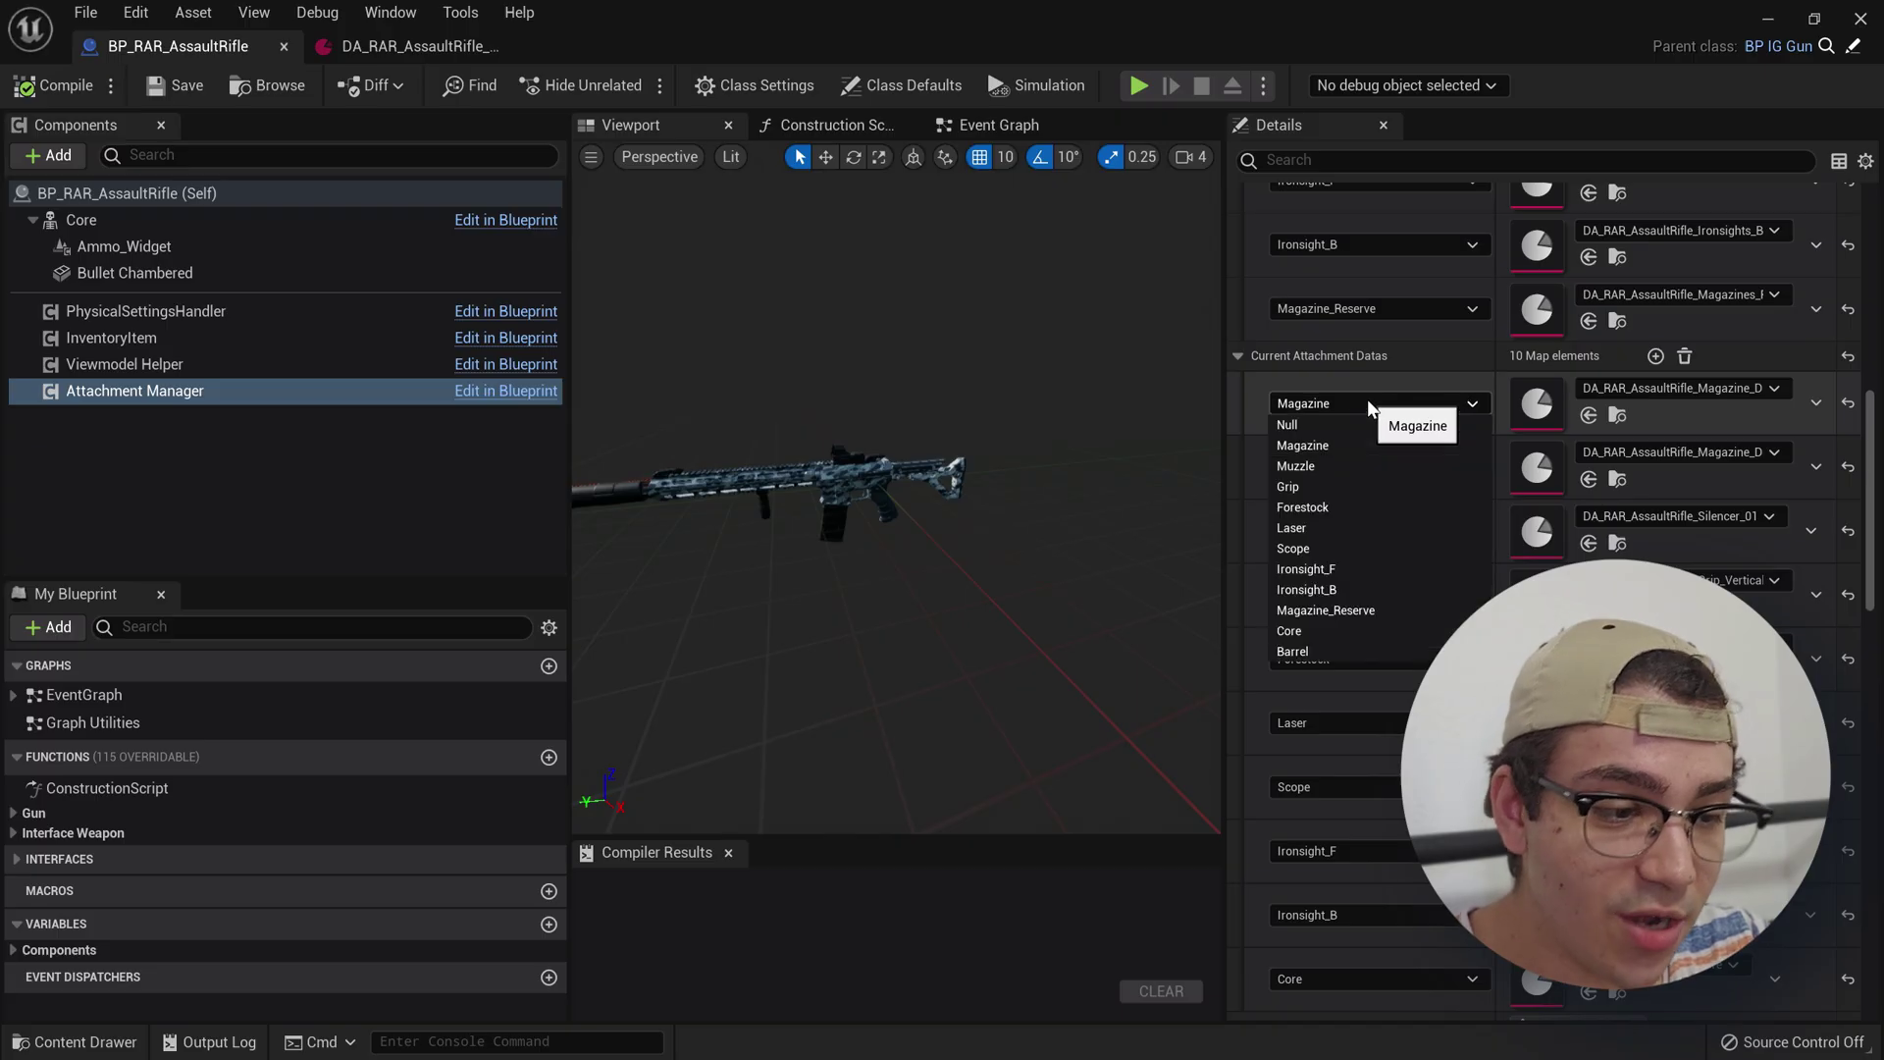
pyautogui.click(1420, 376)
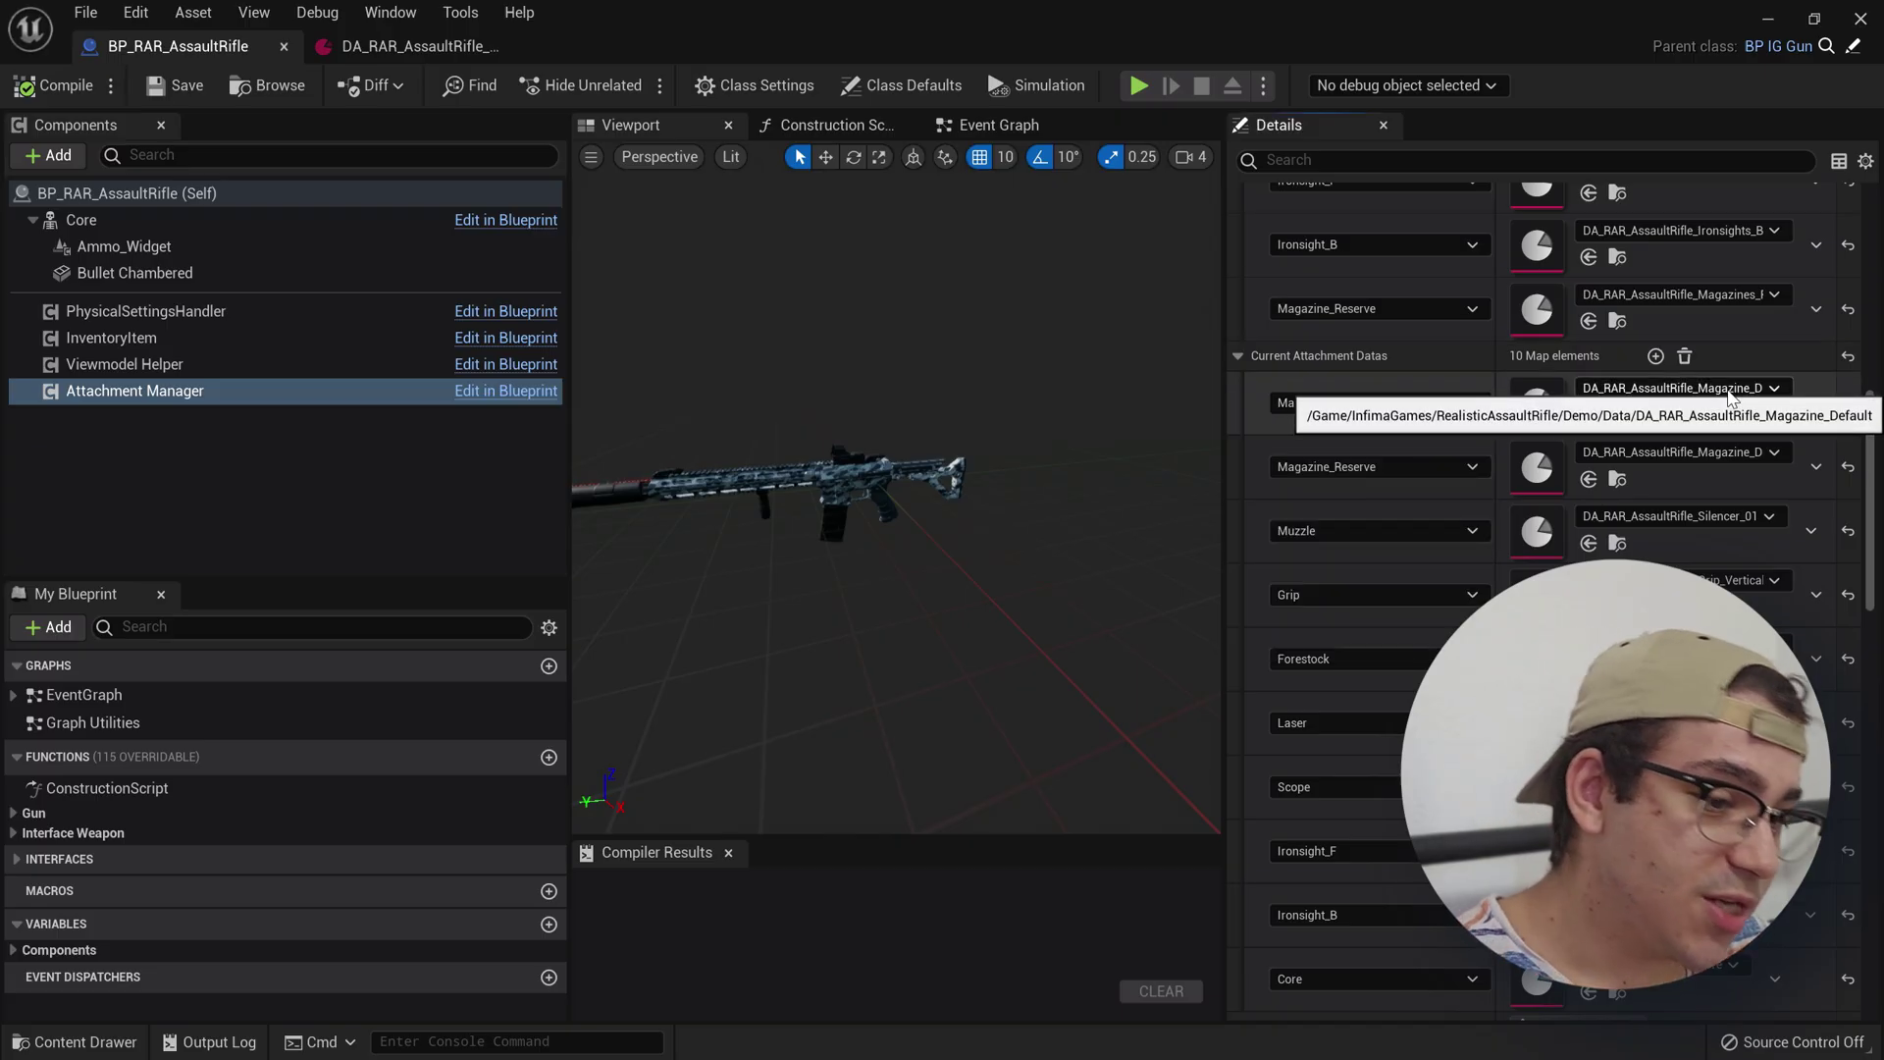
pyautogui.scroll(4, 1729, 396)
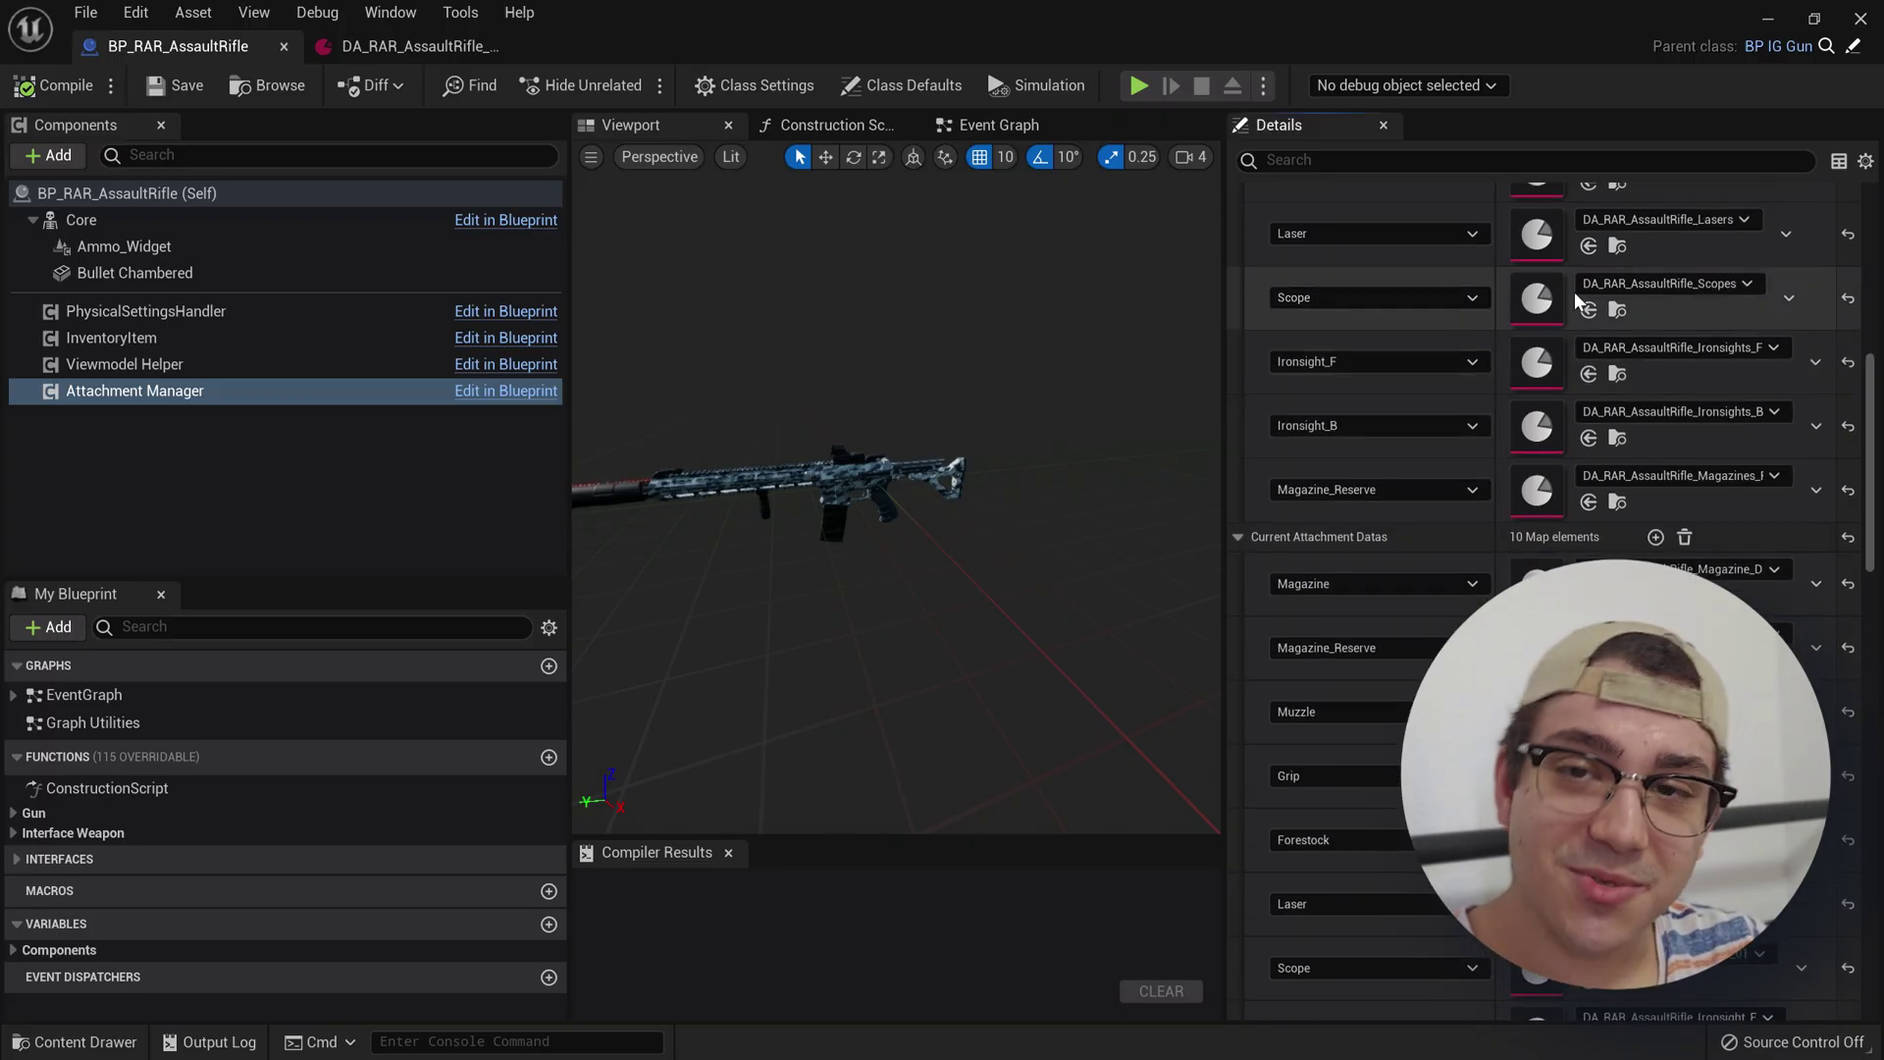
pyautogui.scroll(3, 1727, 326)
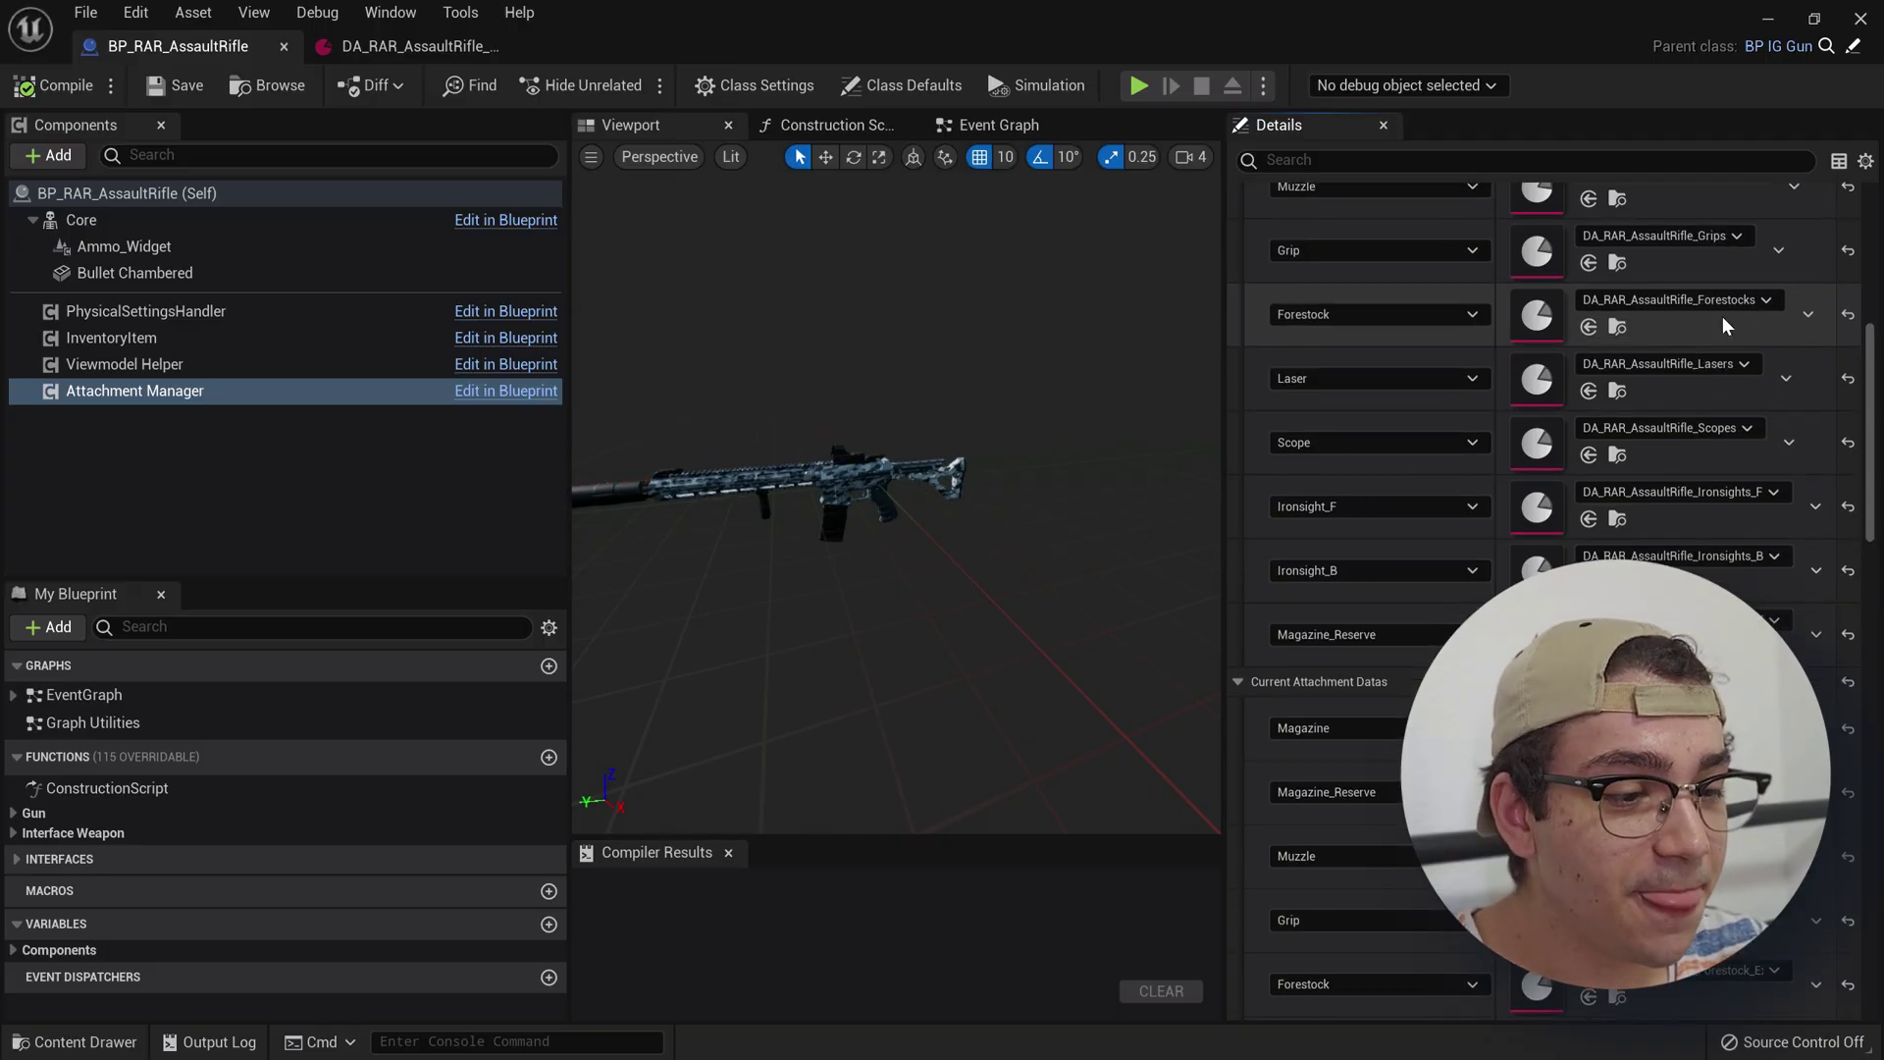
pyautogui.scroll(4, 1727, 326)
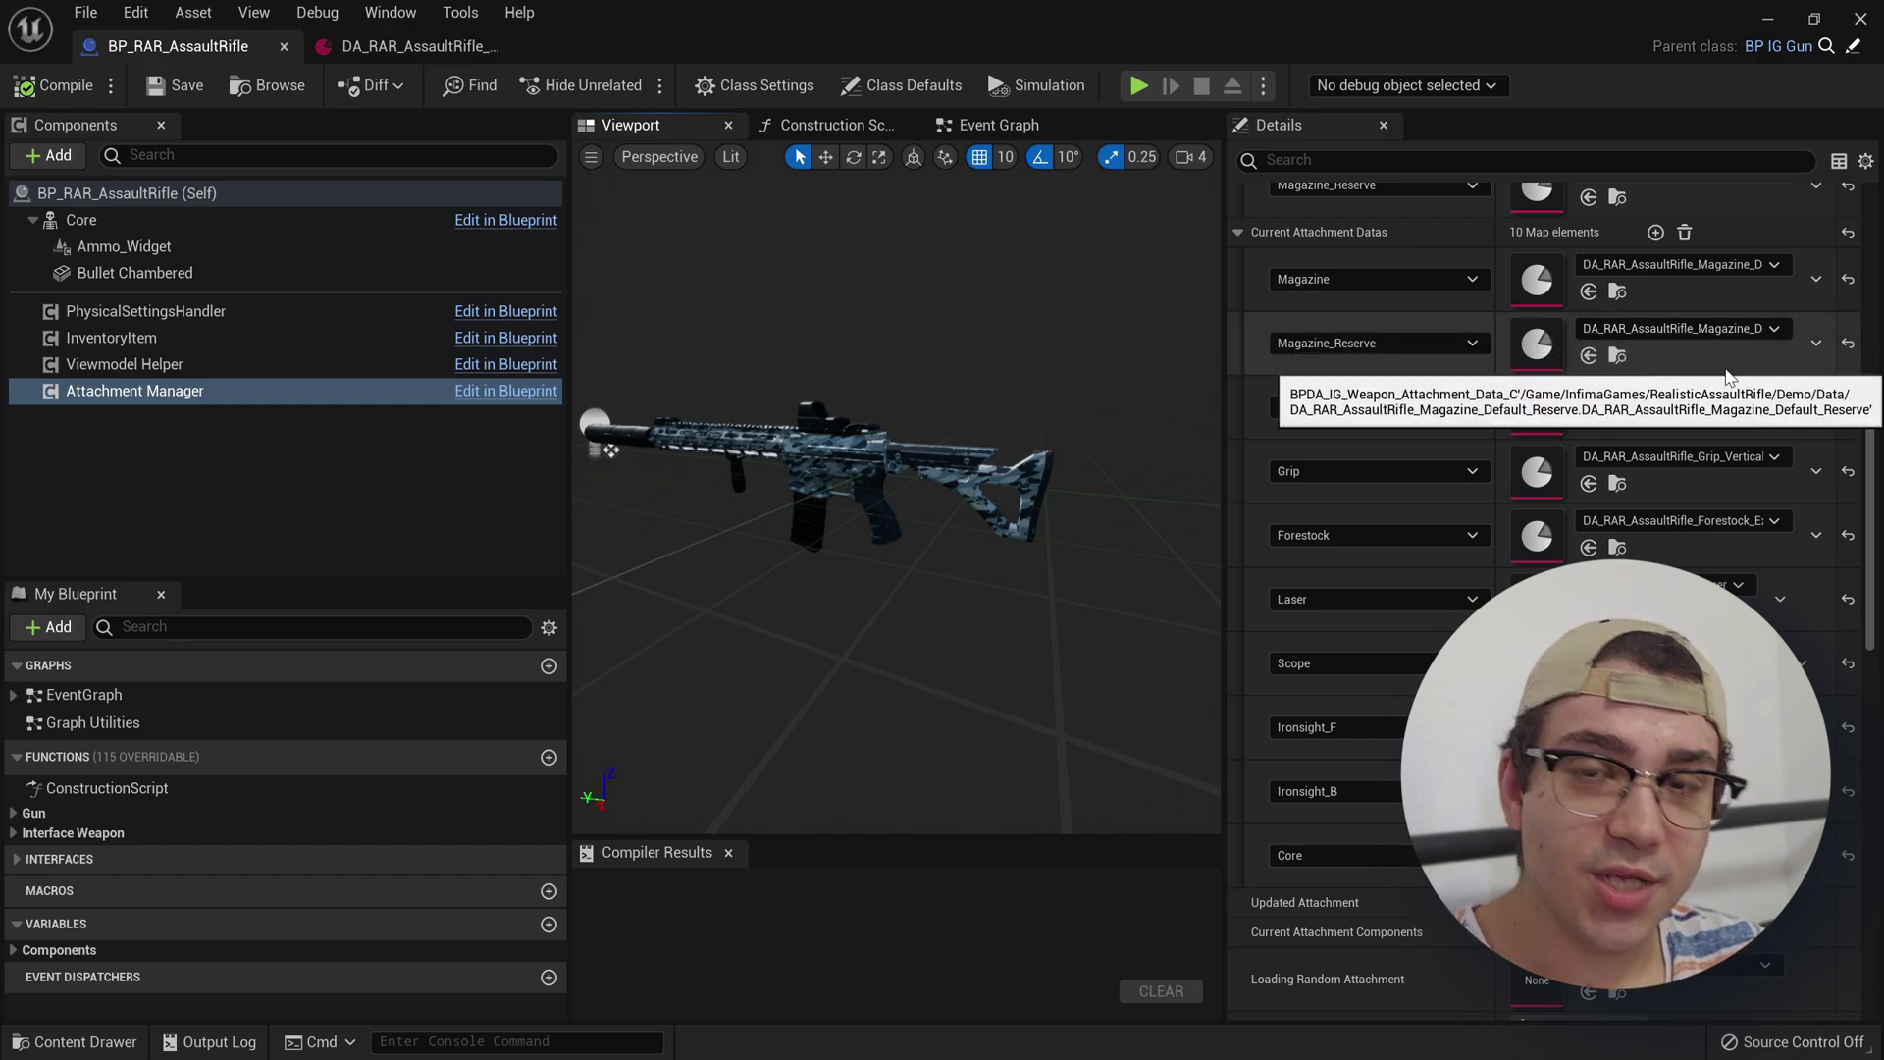
# Try DA_RAR_AssaultRifle_Magazine_Transparent as the current Magazine data and restore DA_RAR_AssaultRifle_Magazine_Default
pyautogui.click(1692, 267)
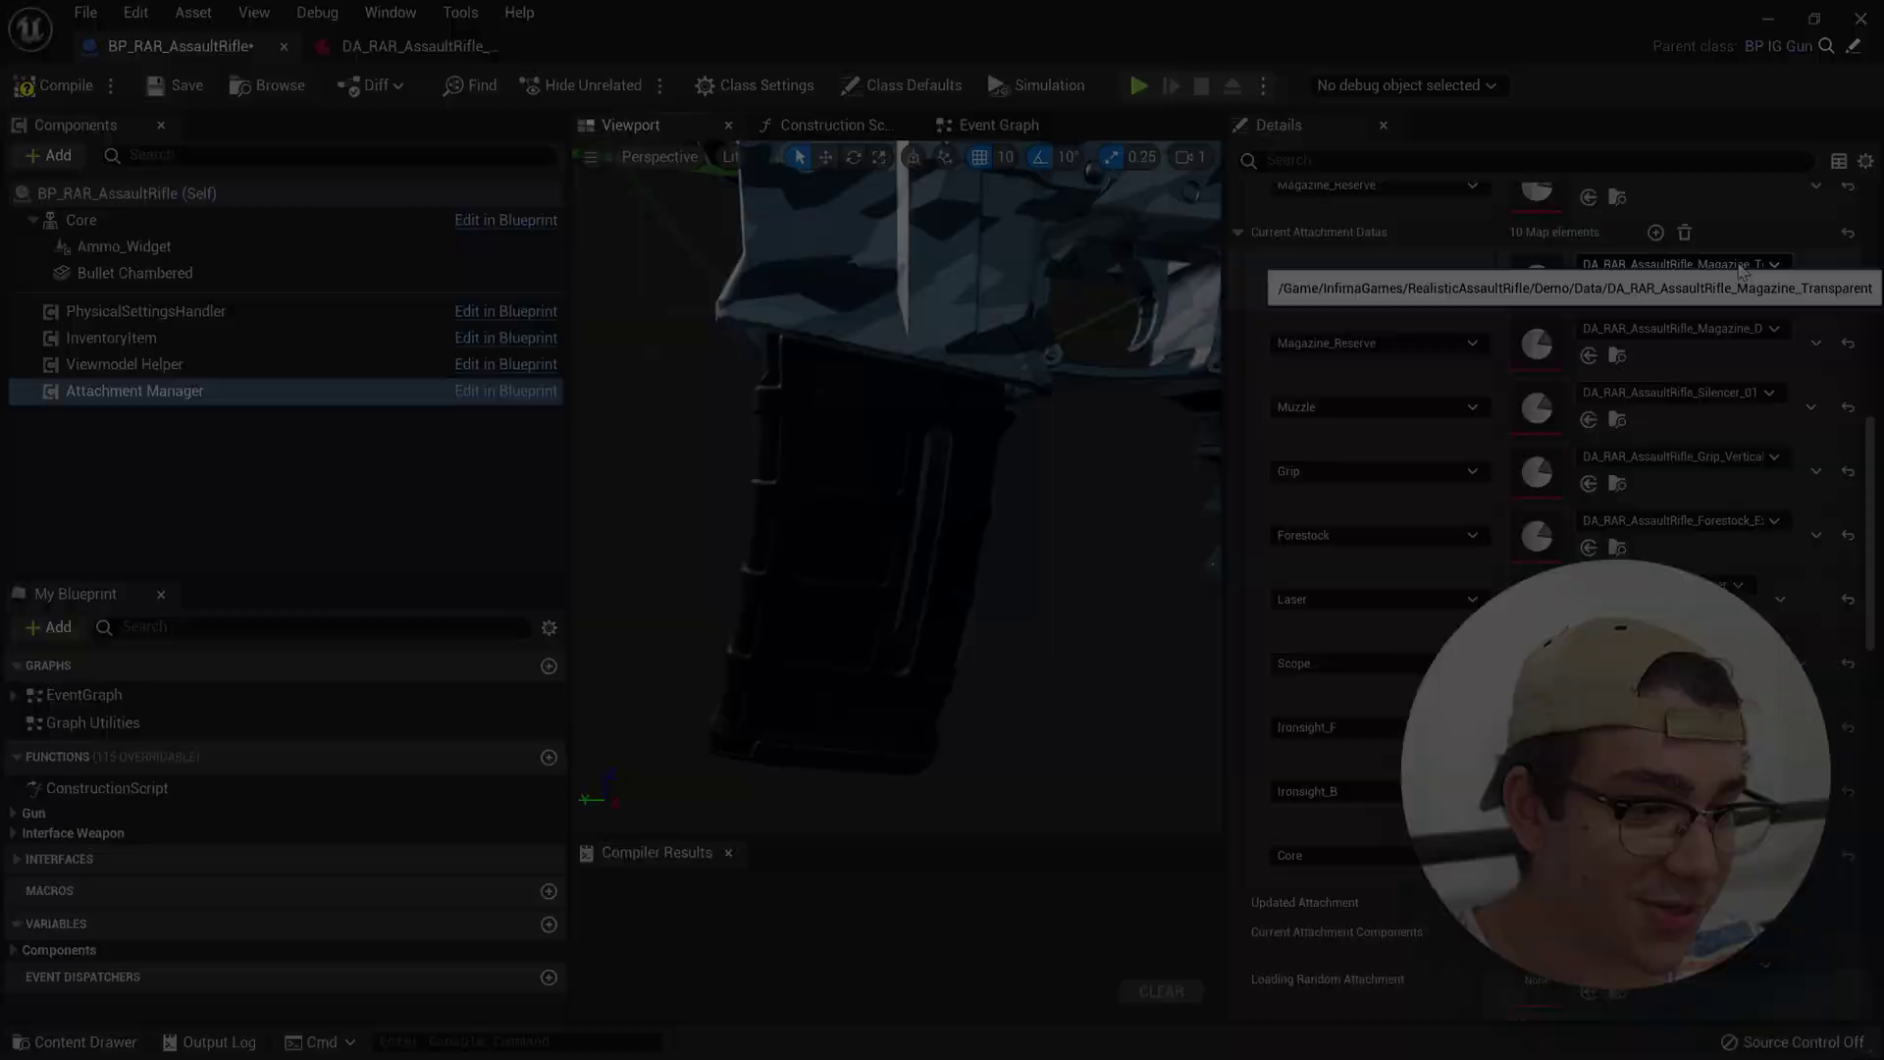
pyautogui.click(1739, 267)
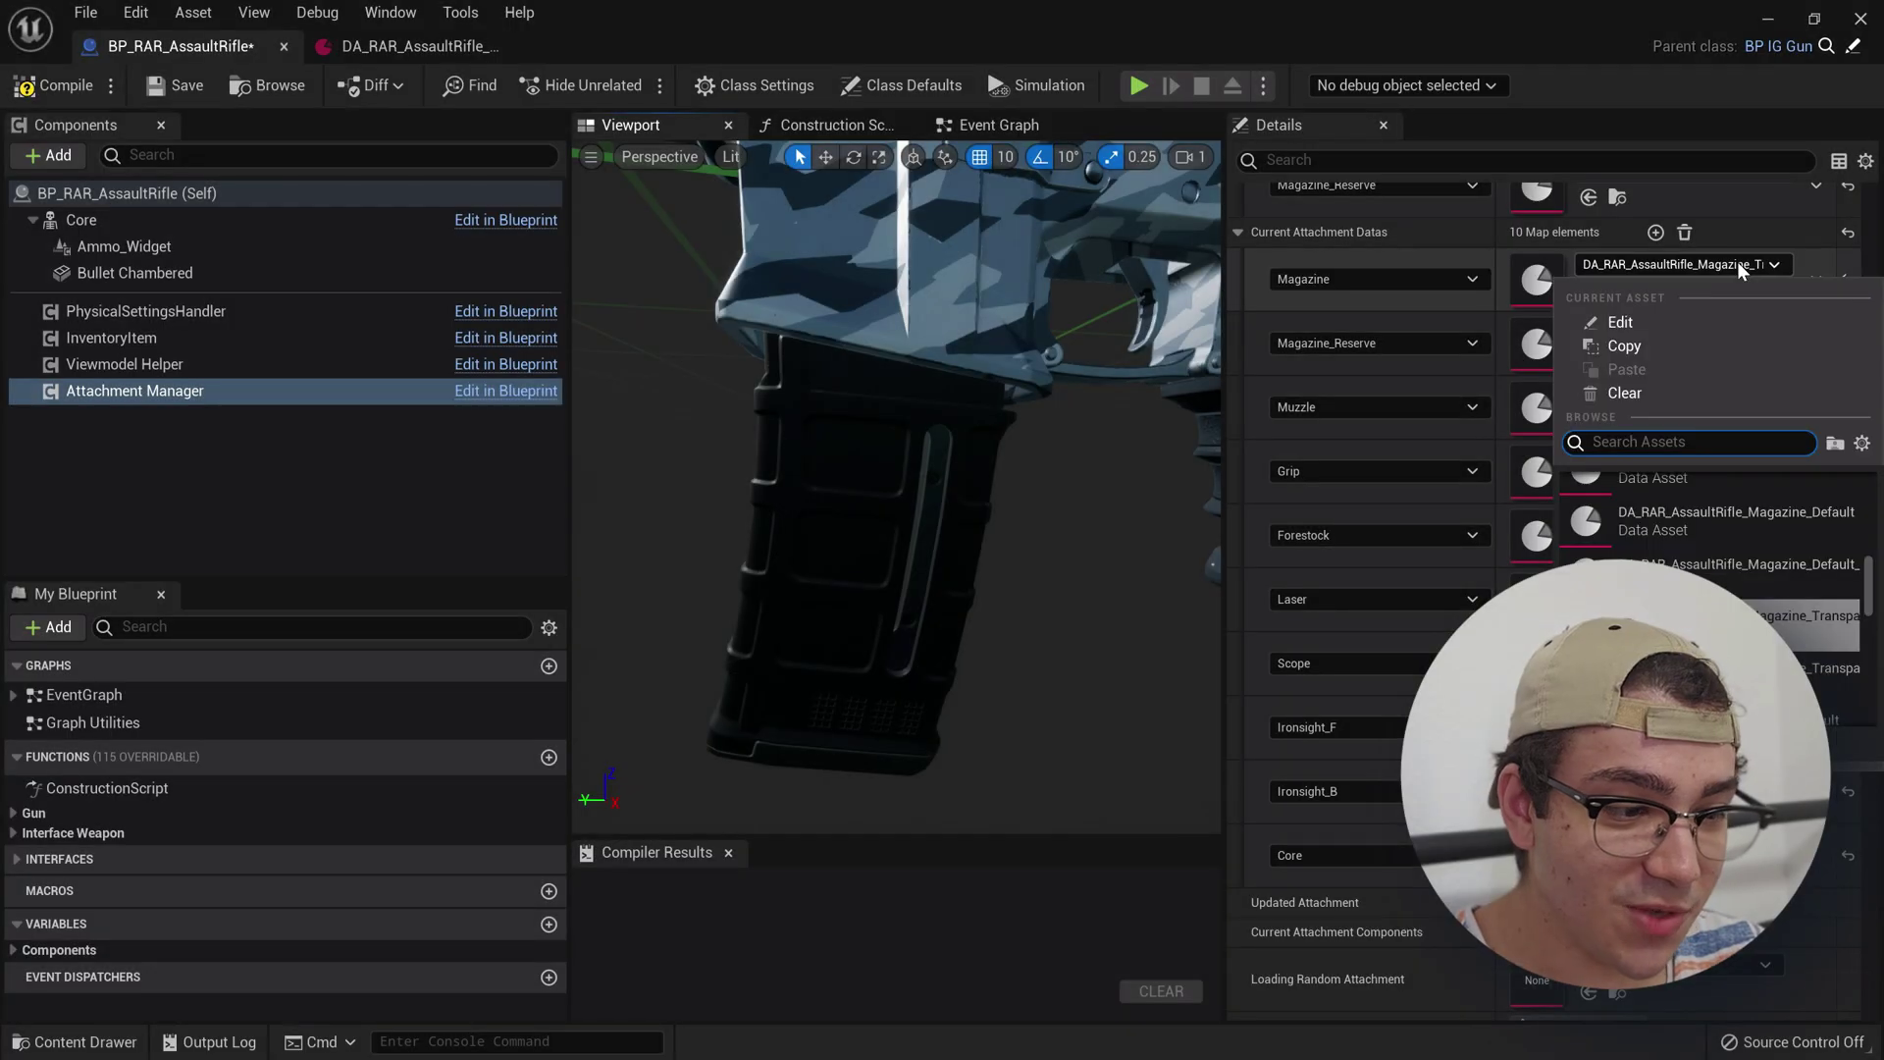
pyautogui.click(1798, 512)
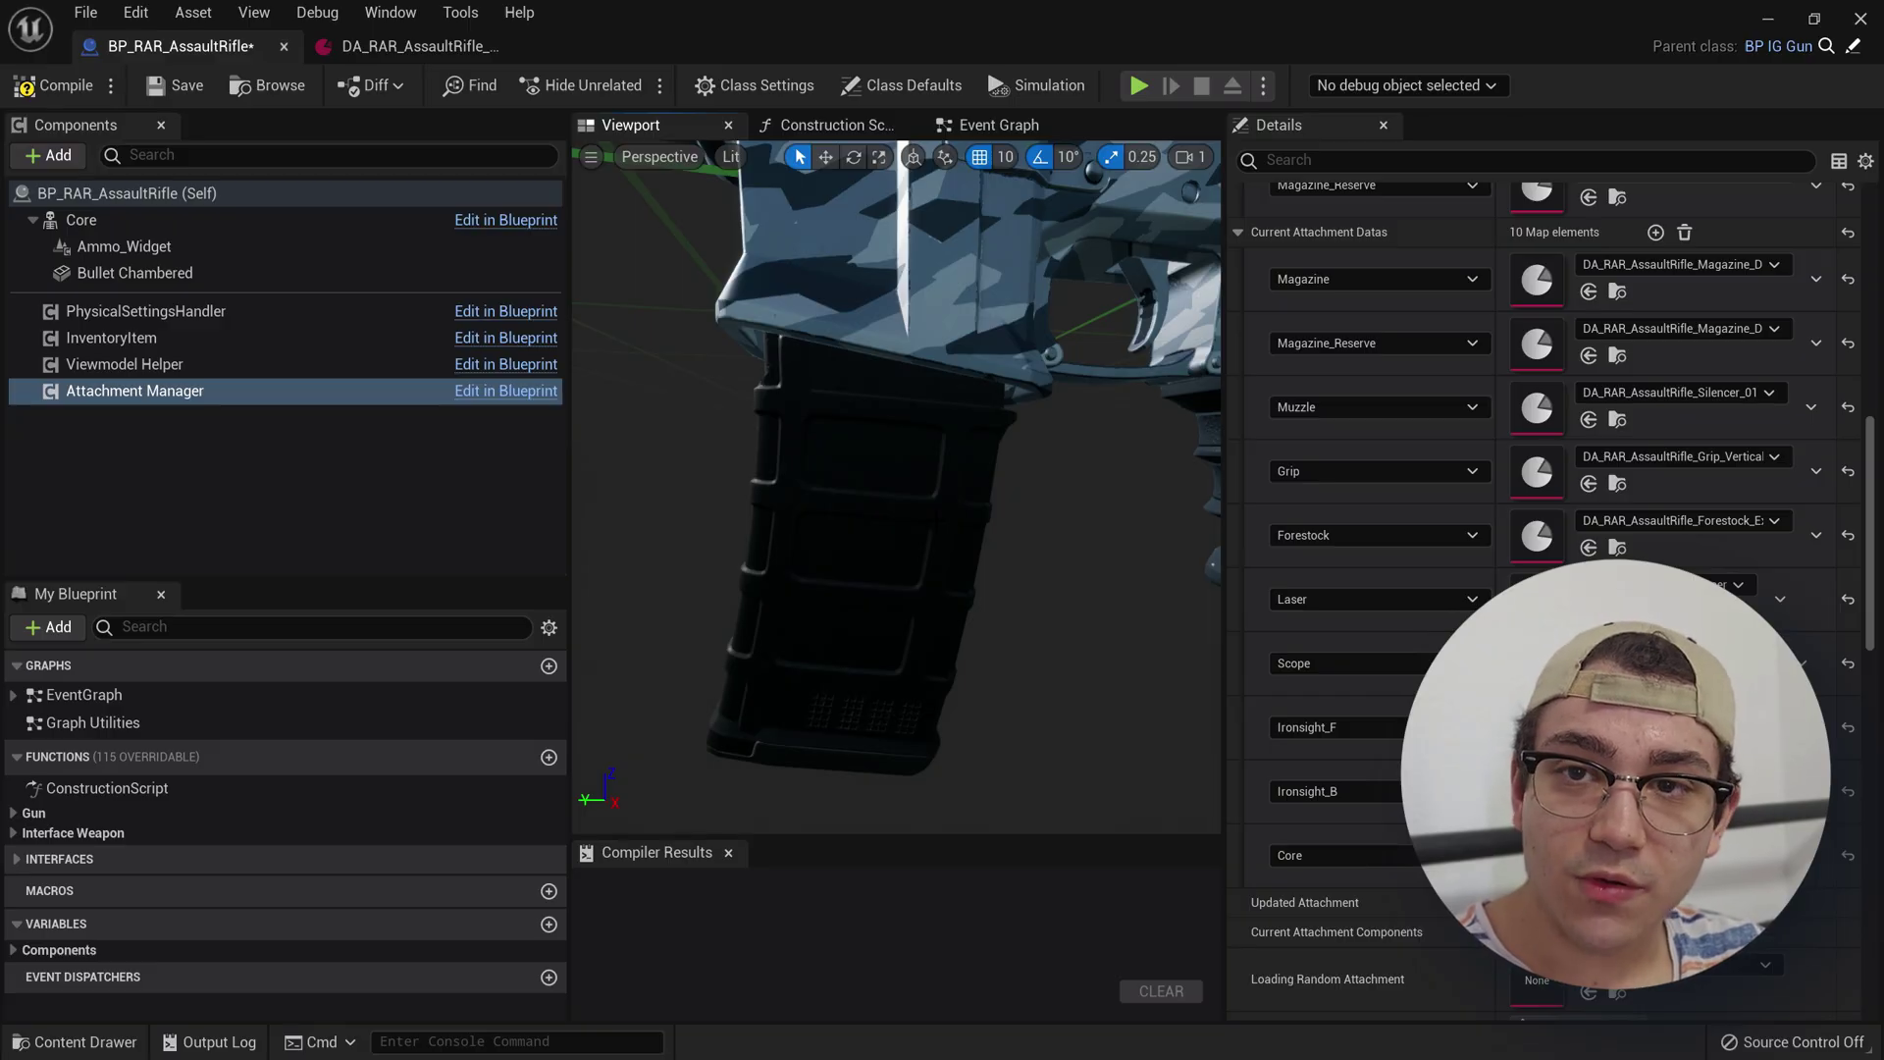
# Set the current Forestock data of the rifle to the Default forestock data asset
pyautogui.moveTo(896, 488); pyautogui.dragTo(853, 488, button='right')
pyautogui.press('s')
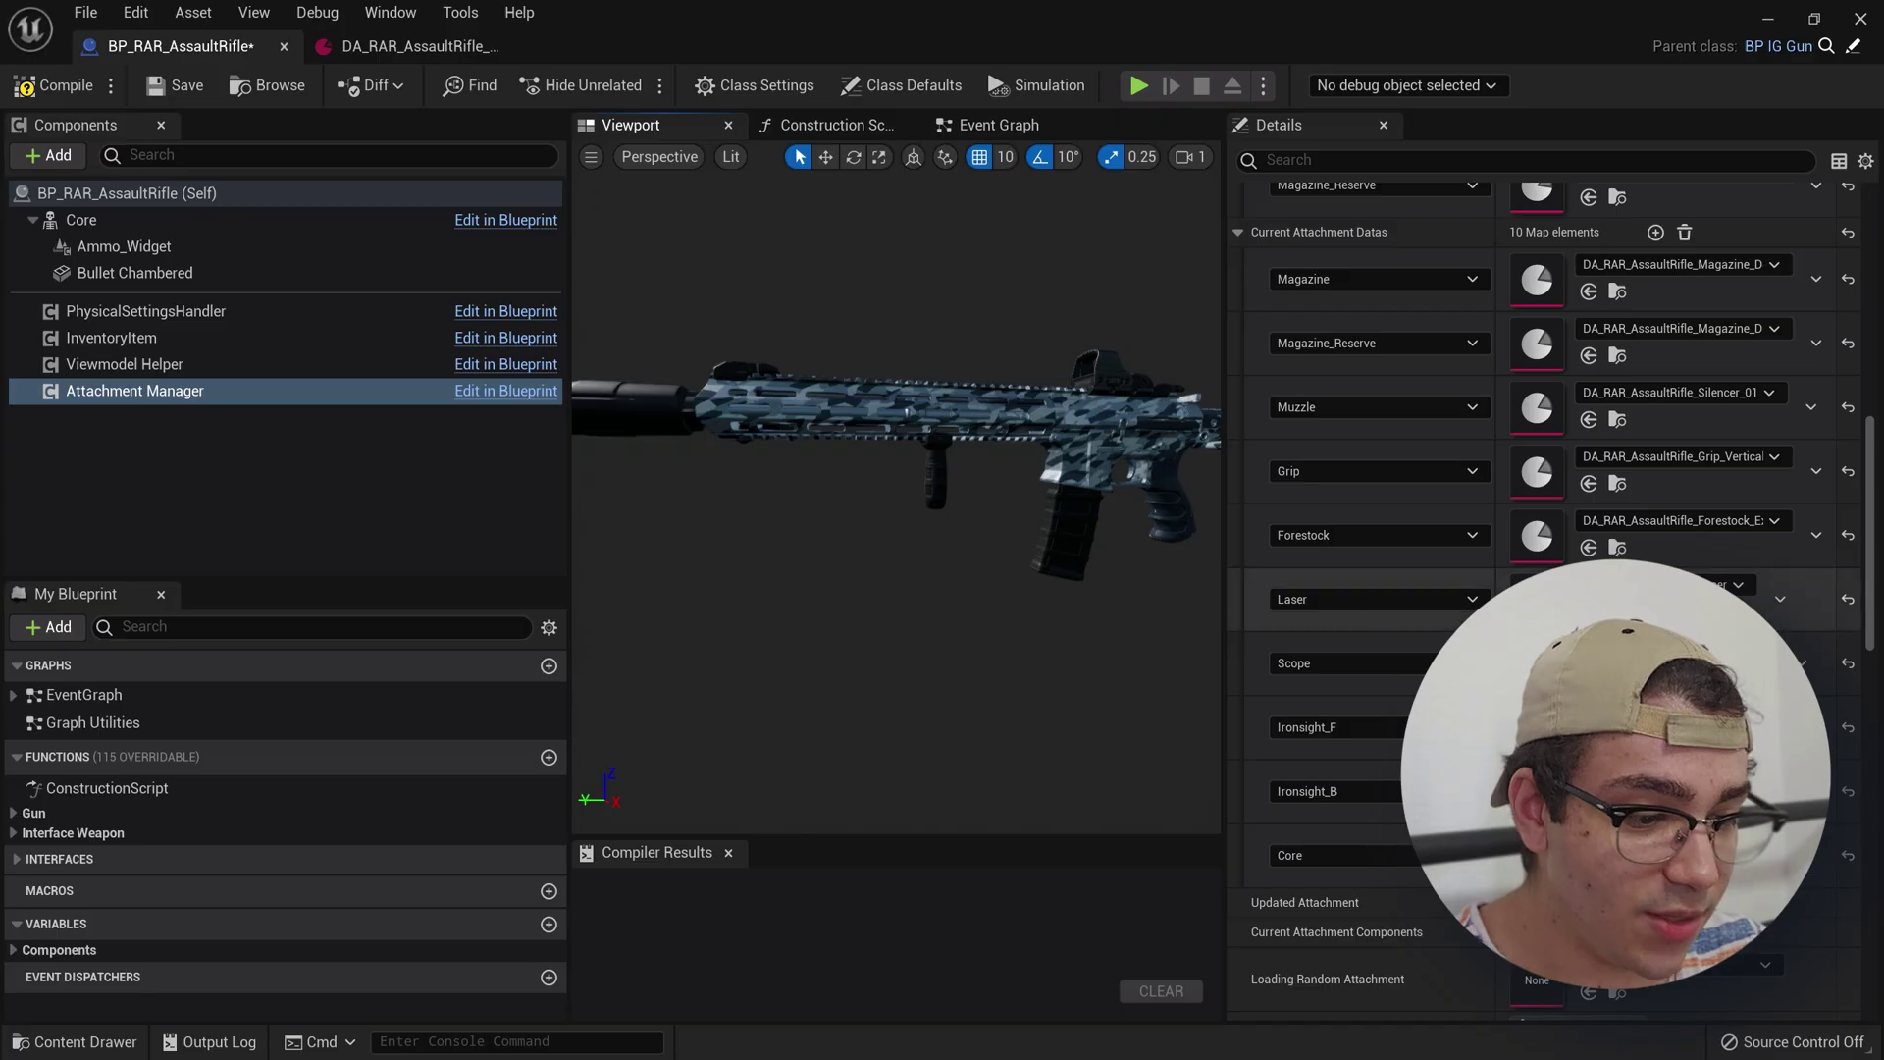
pyautogui.click(1709, 527)
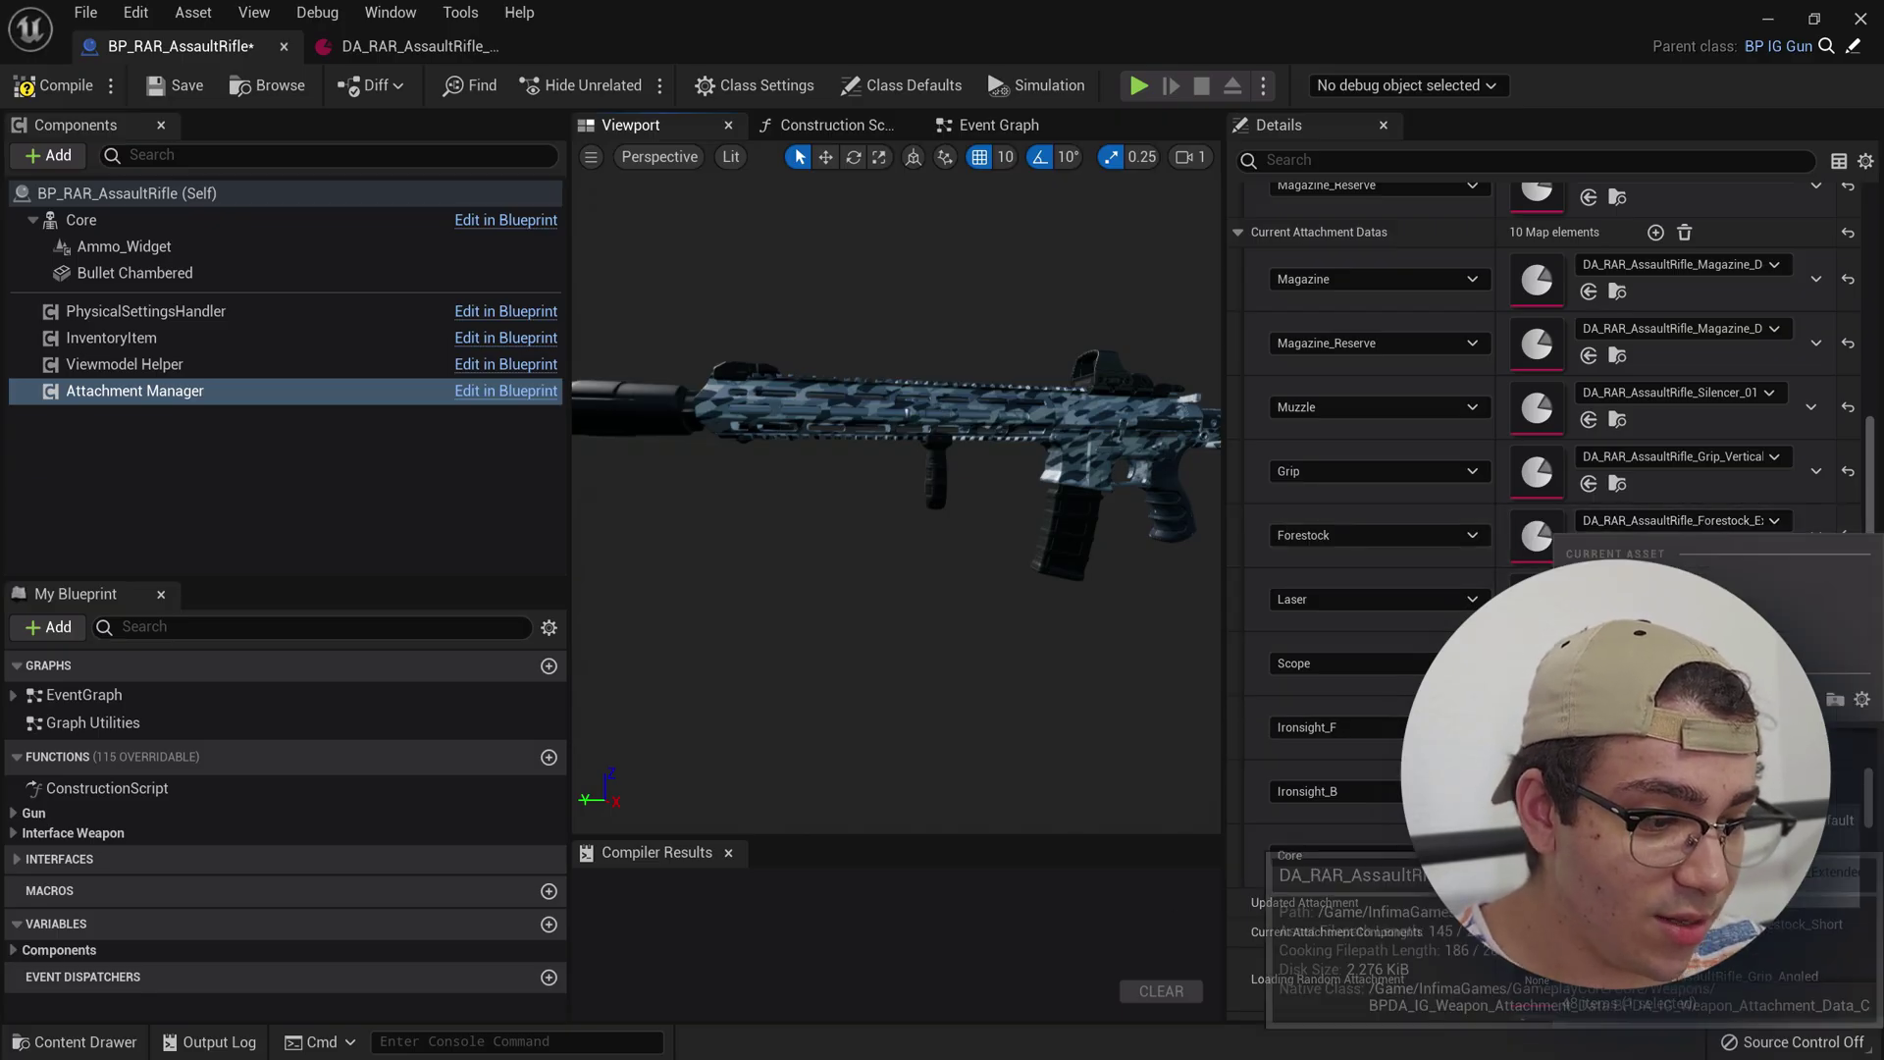
pyautogui.click(1827, 821)
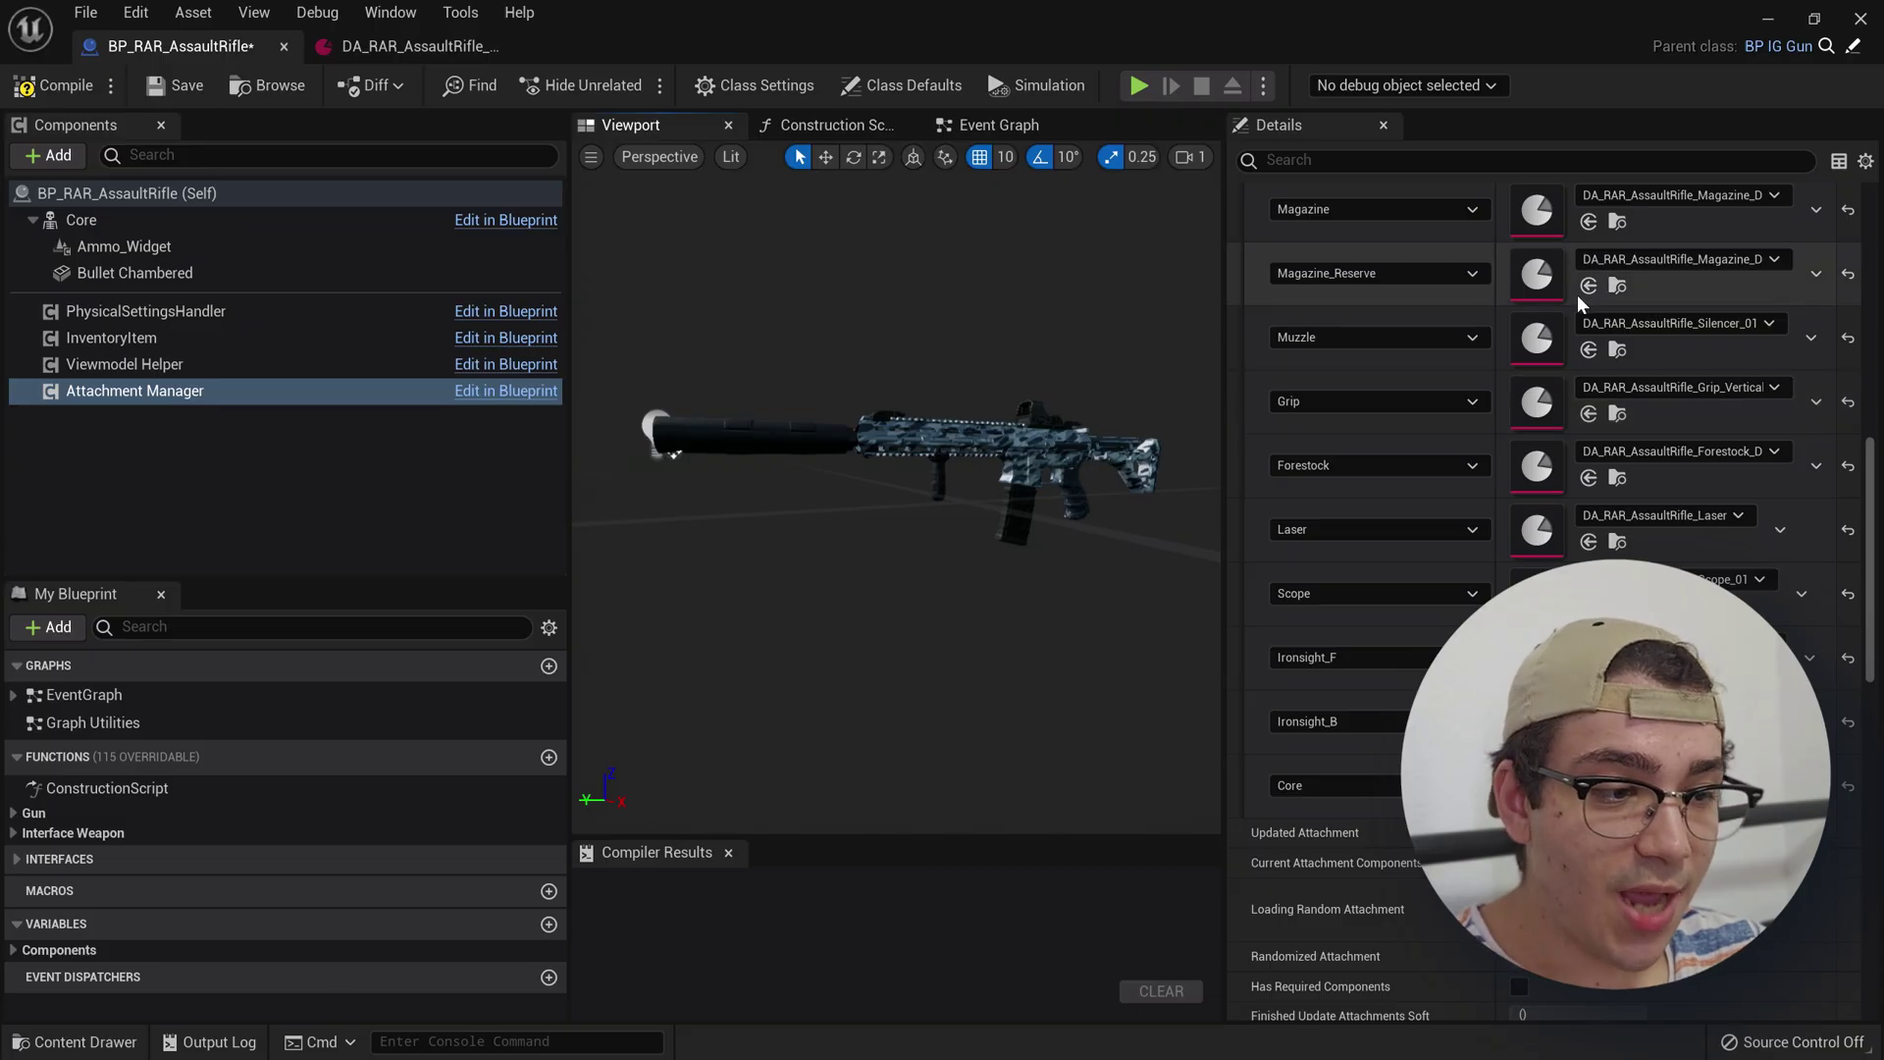
# Open the Silencer_01 data asset from the current Muzzle entry and inspect its Attach Socket and Attach Type options, with Muzzle and Data collapsed
pyautogui.scroll(2, 1577, 305)
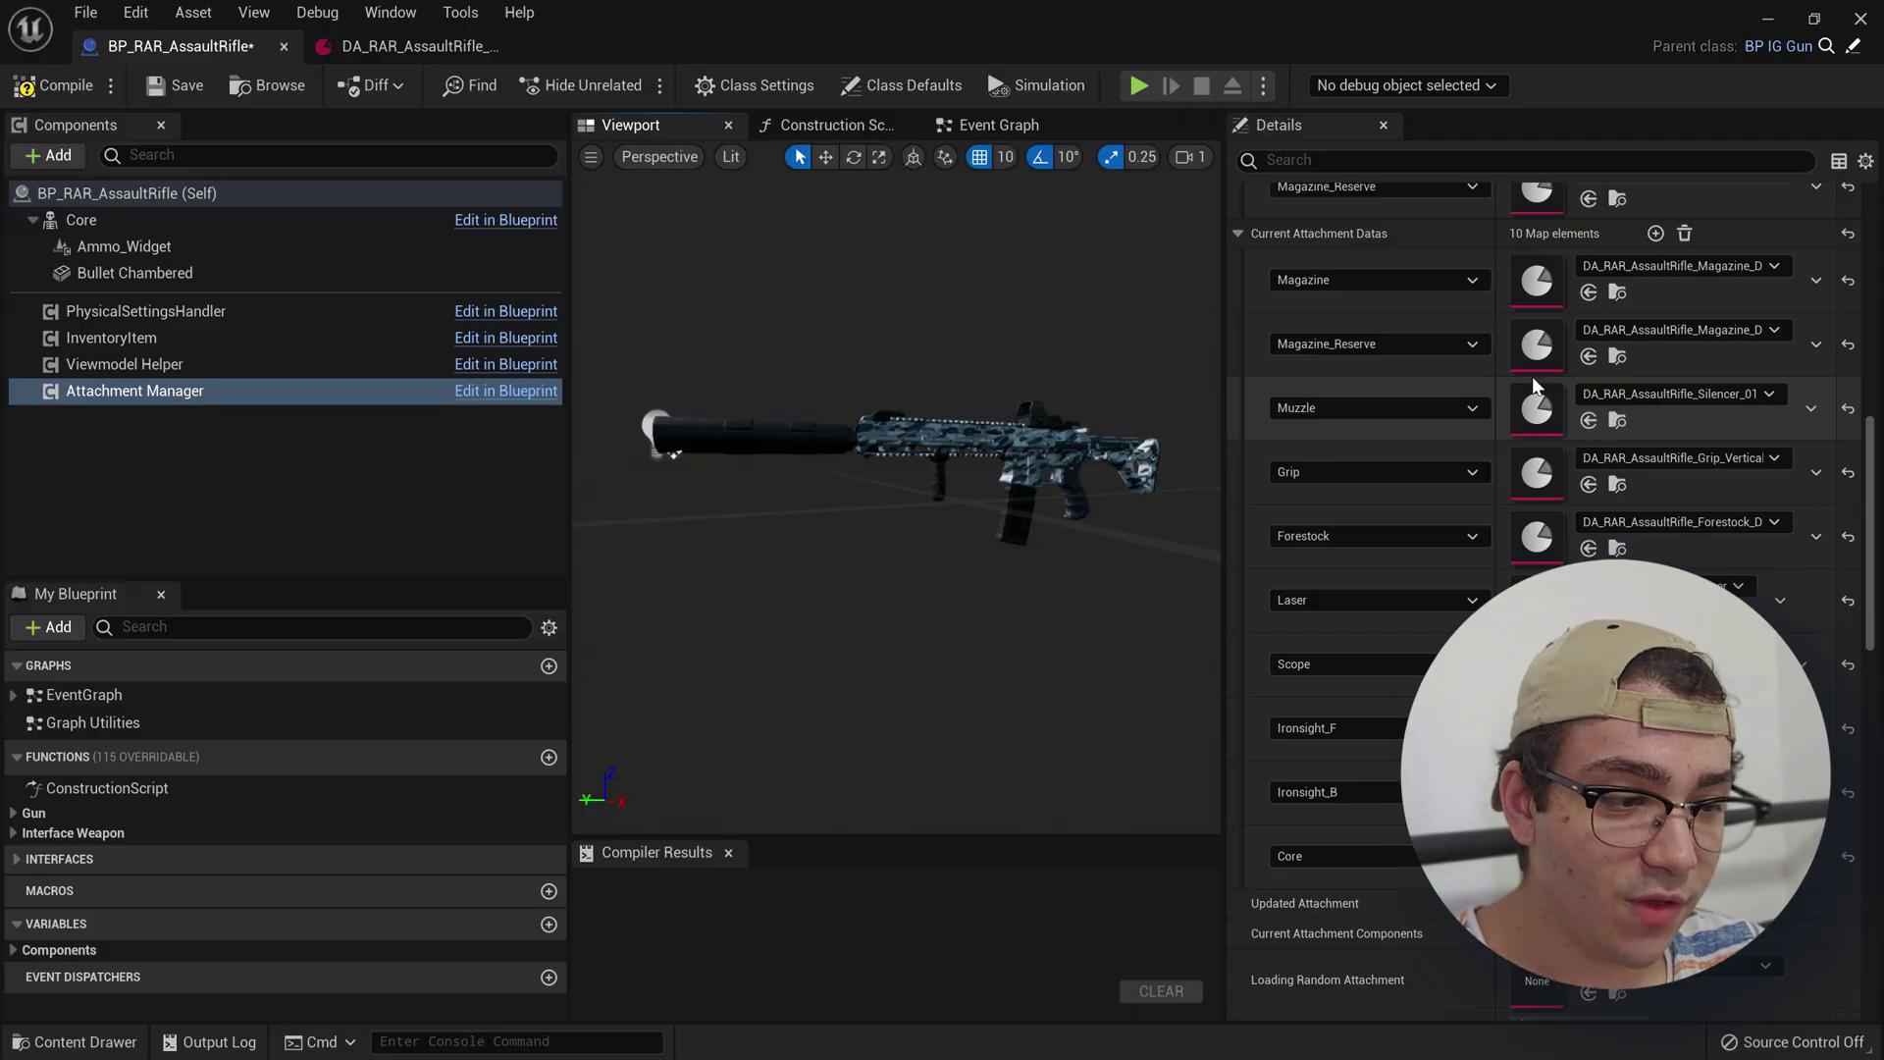
pyautogui.doubleClick(1537, 408)
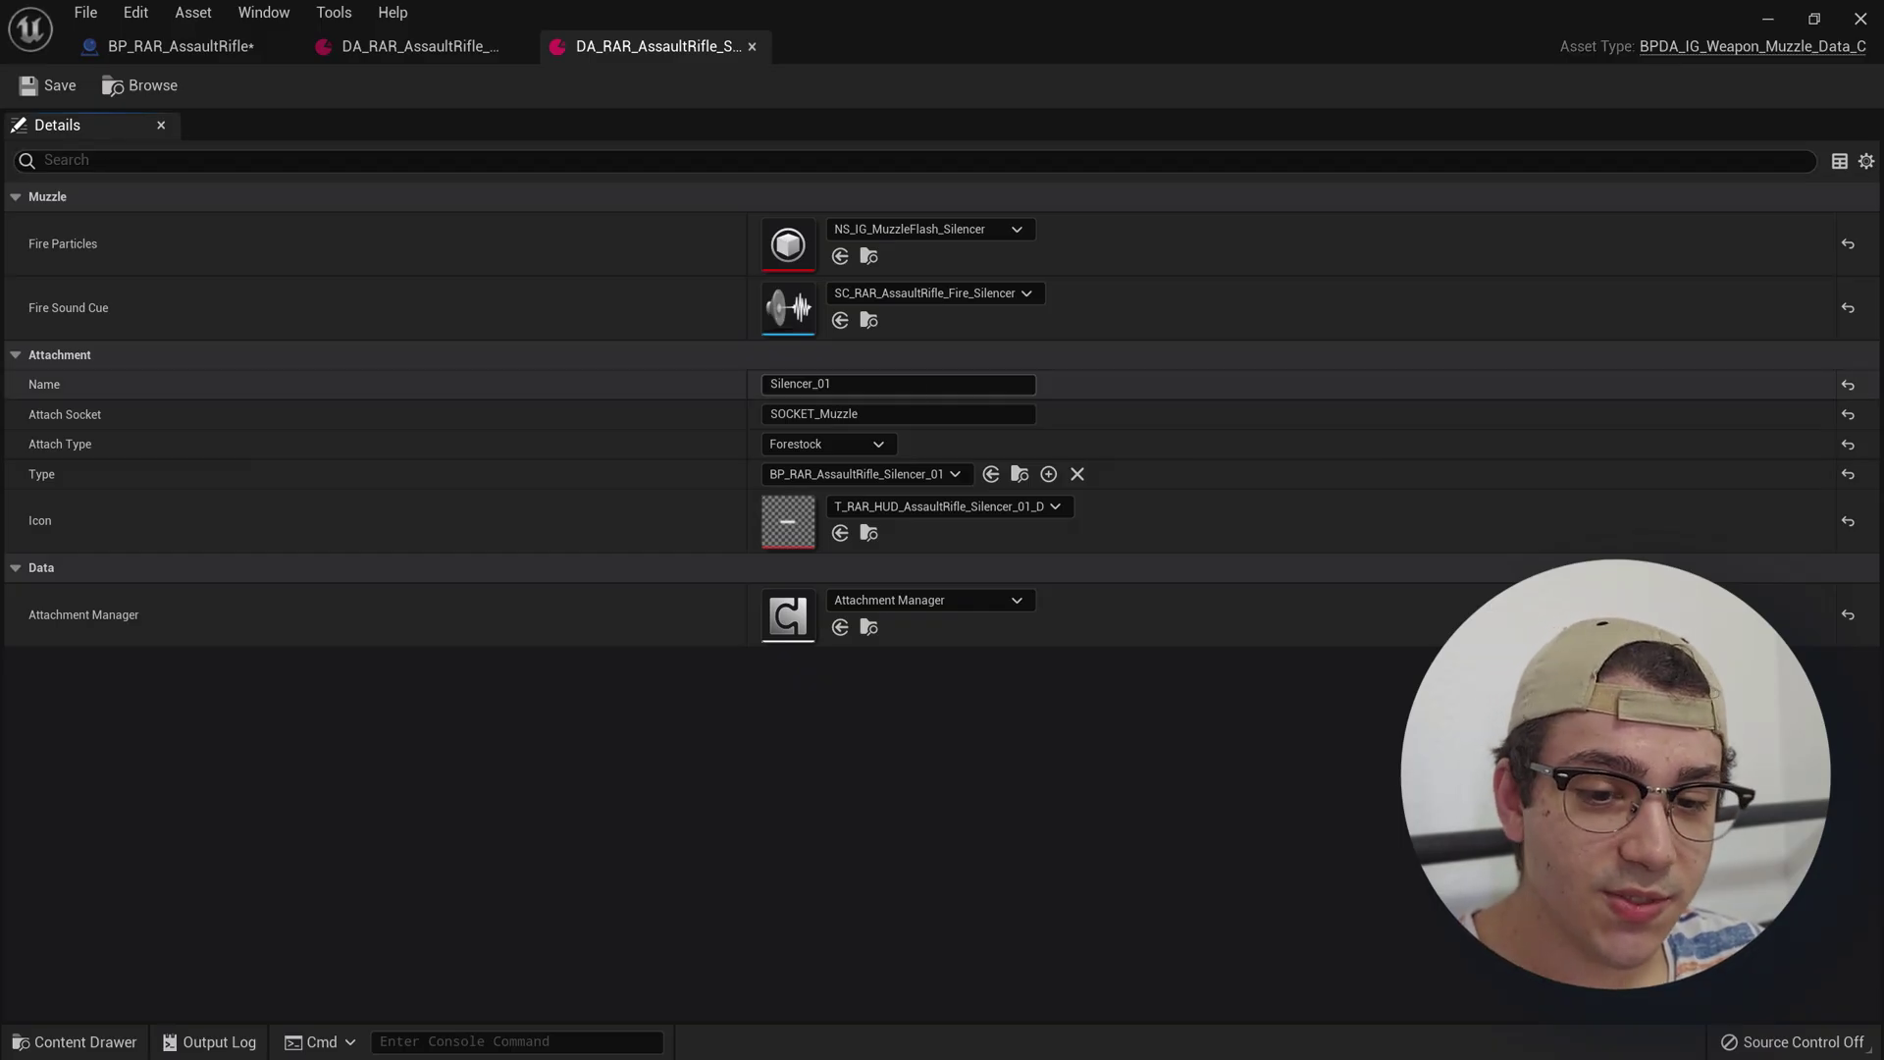
pyautogui.click(246, 200)
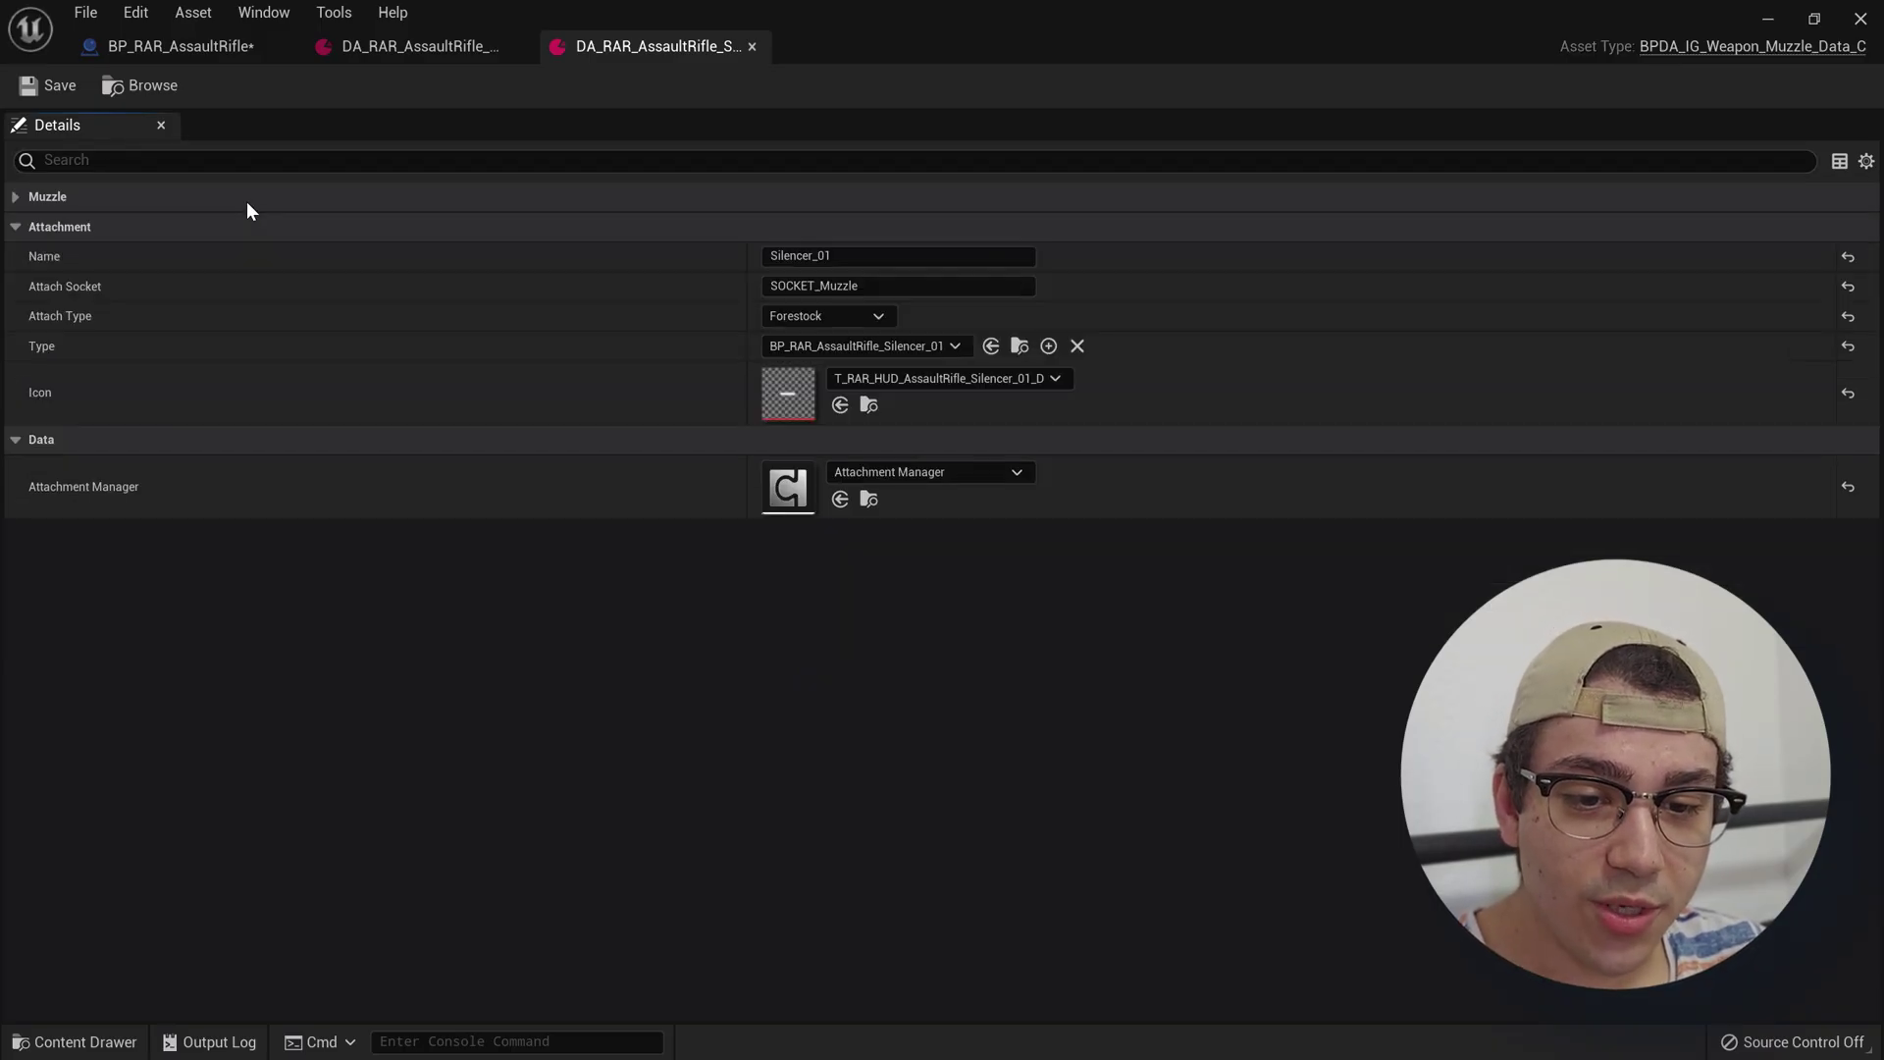
pyautogui.click(153, 442)
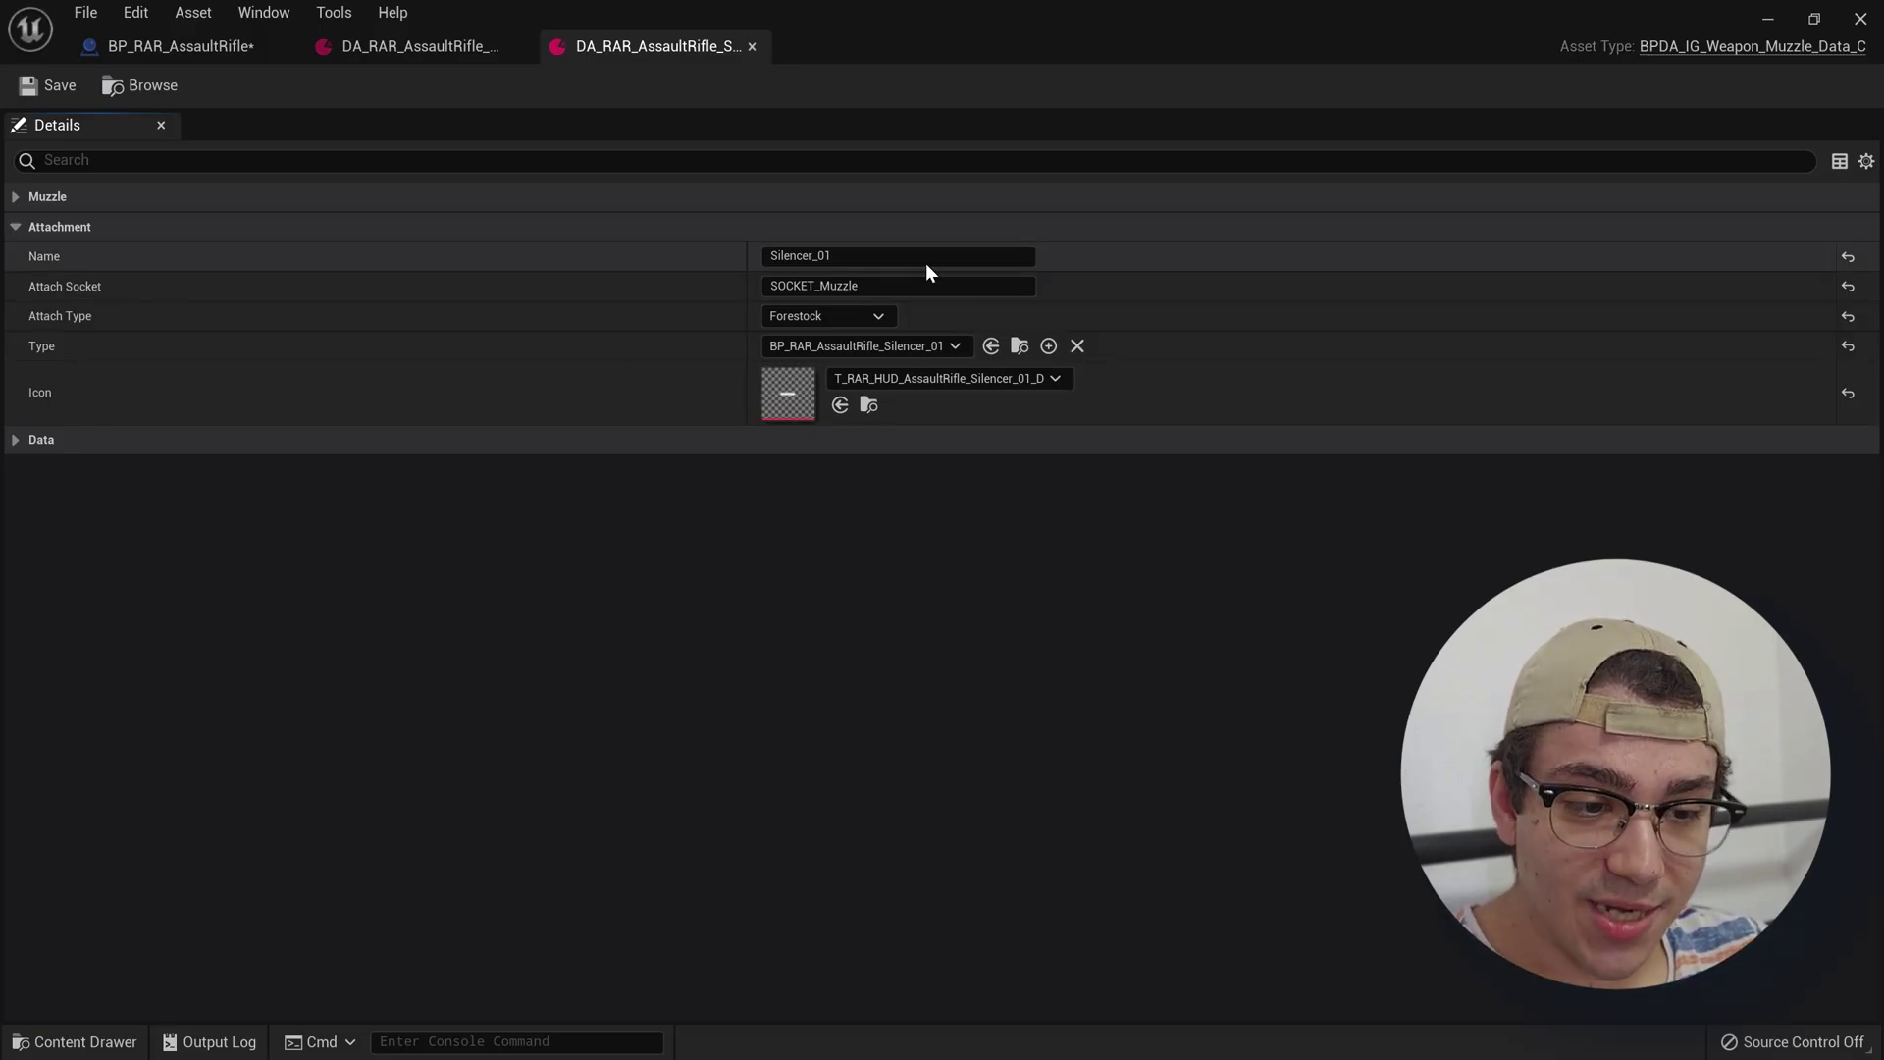
pyautogui.click(952, 286)
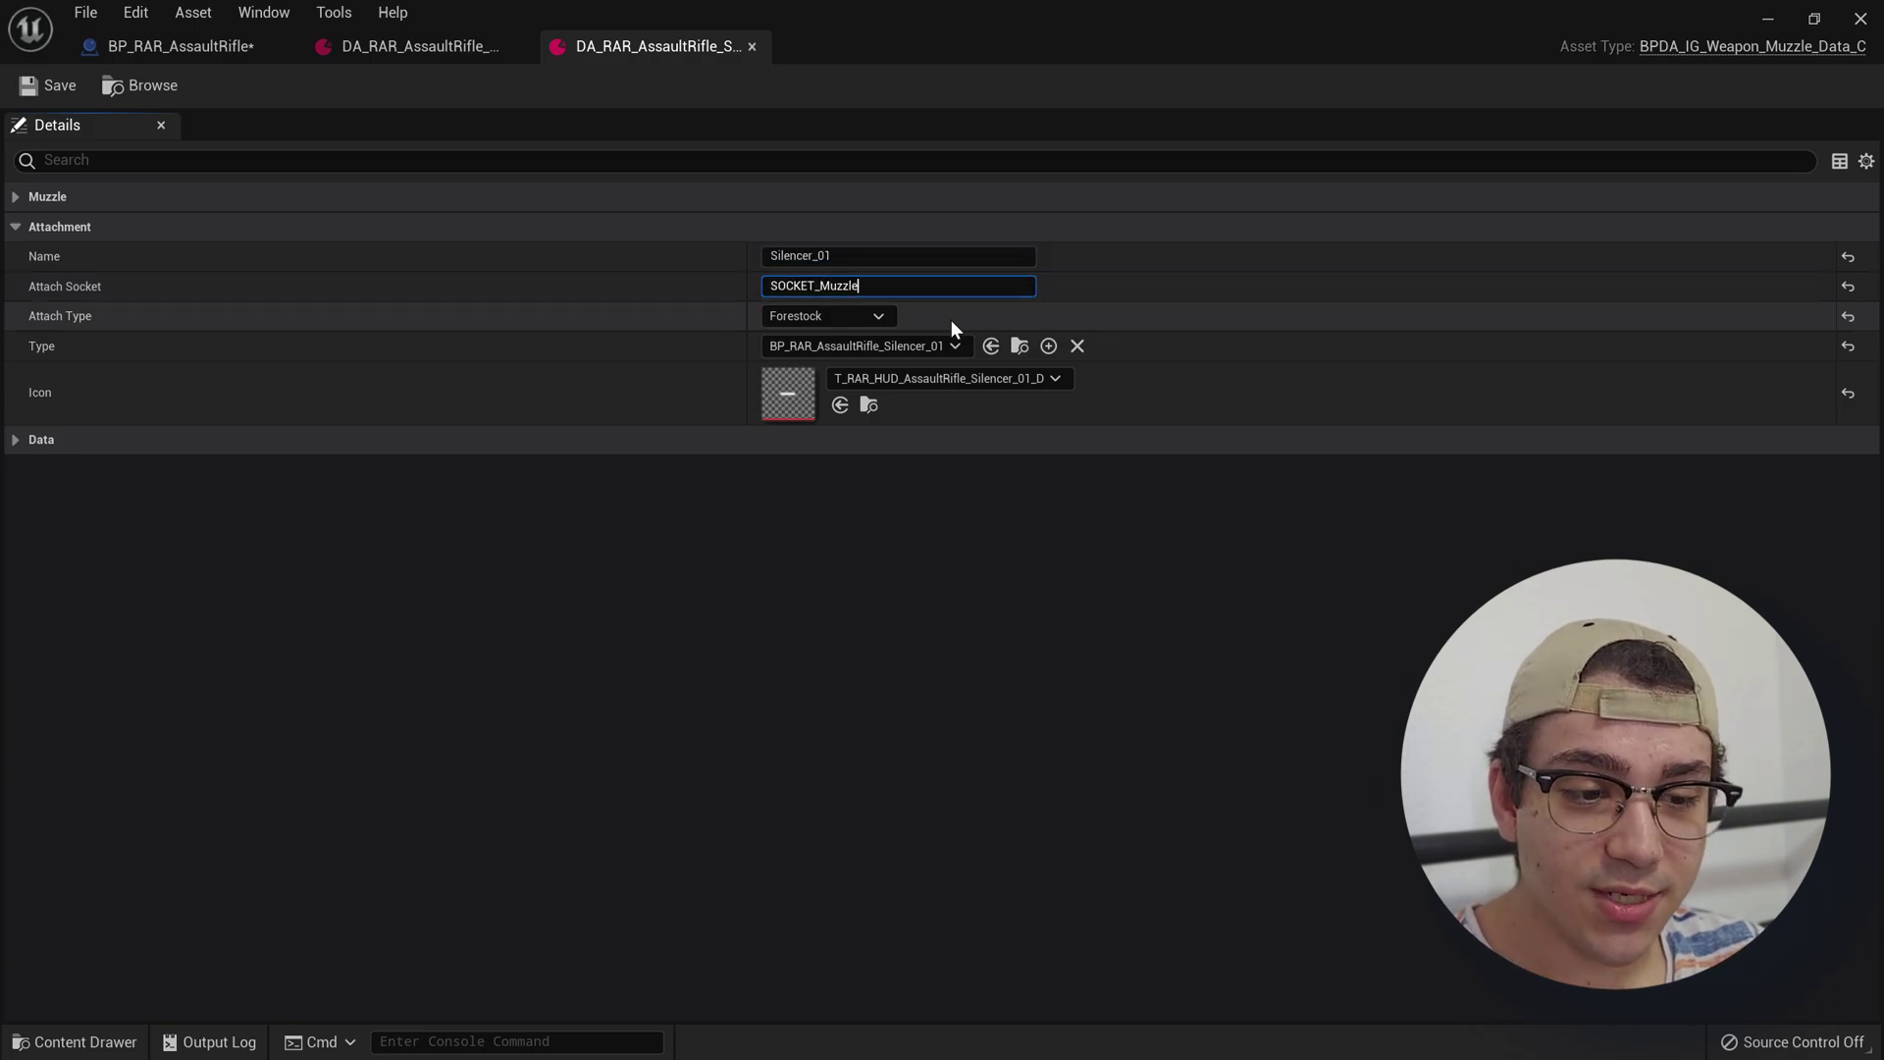
pyautogui.click(802, 319)
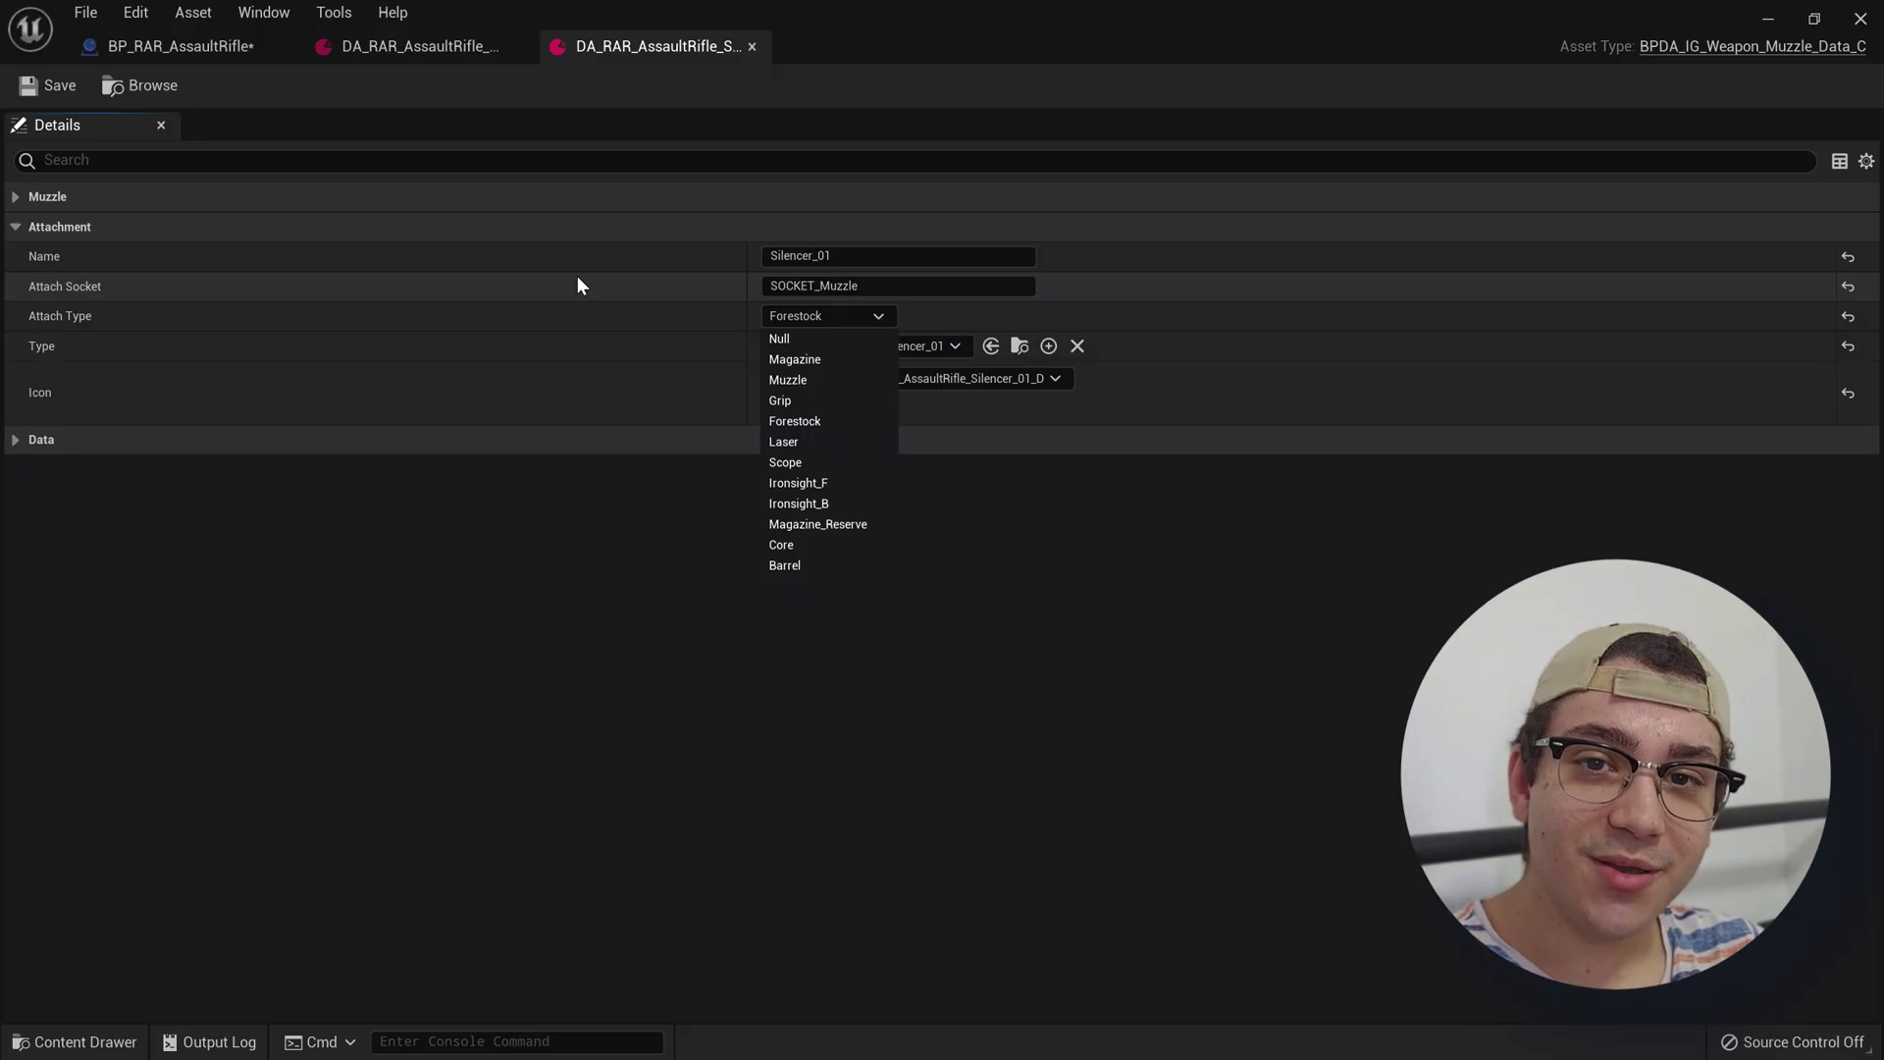
# Return to the rifle blueprint, try the Extended forestock, and set the current Forestock data to the Short option
pyautogui.click(181, 46)
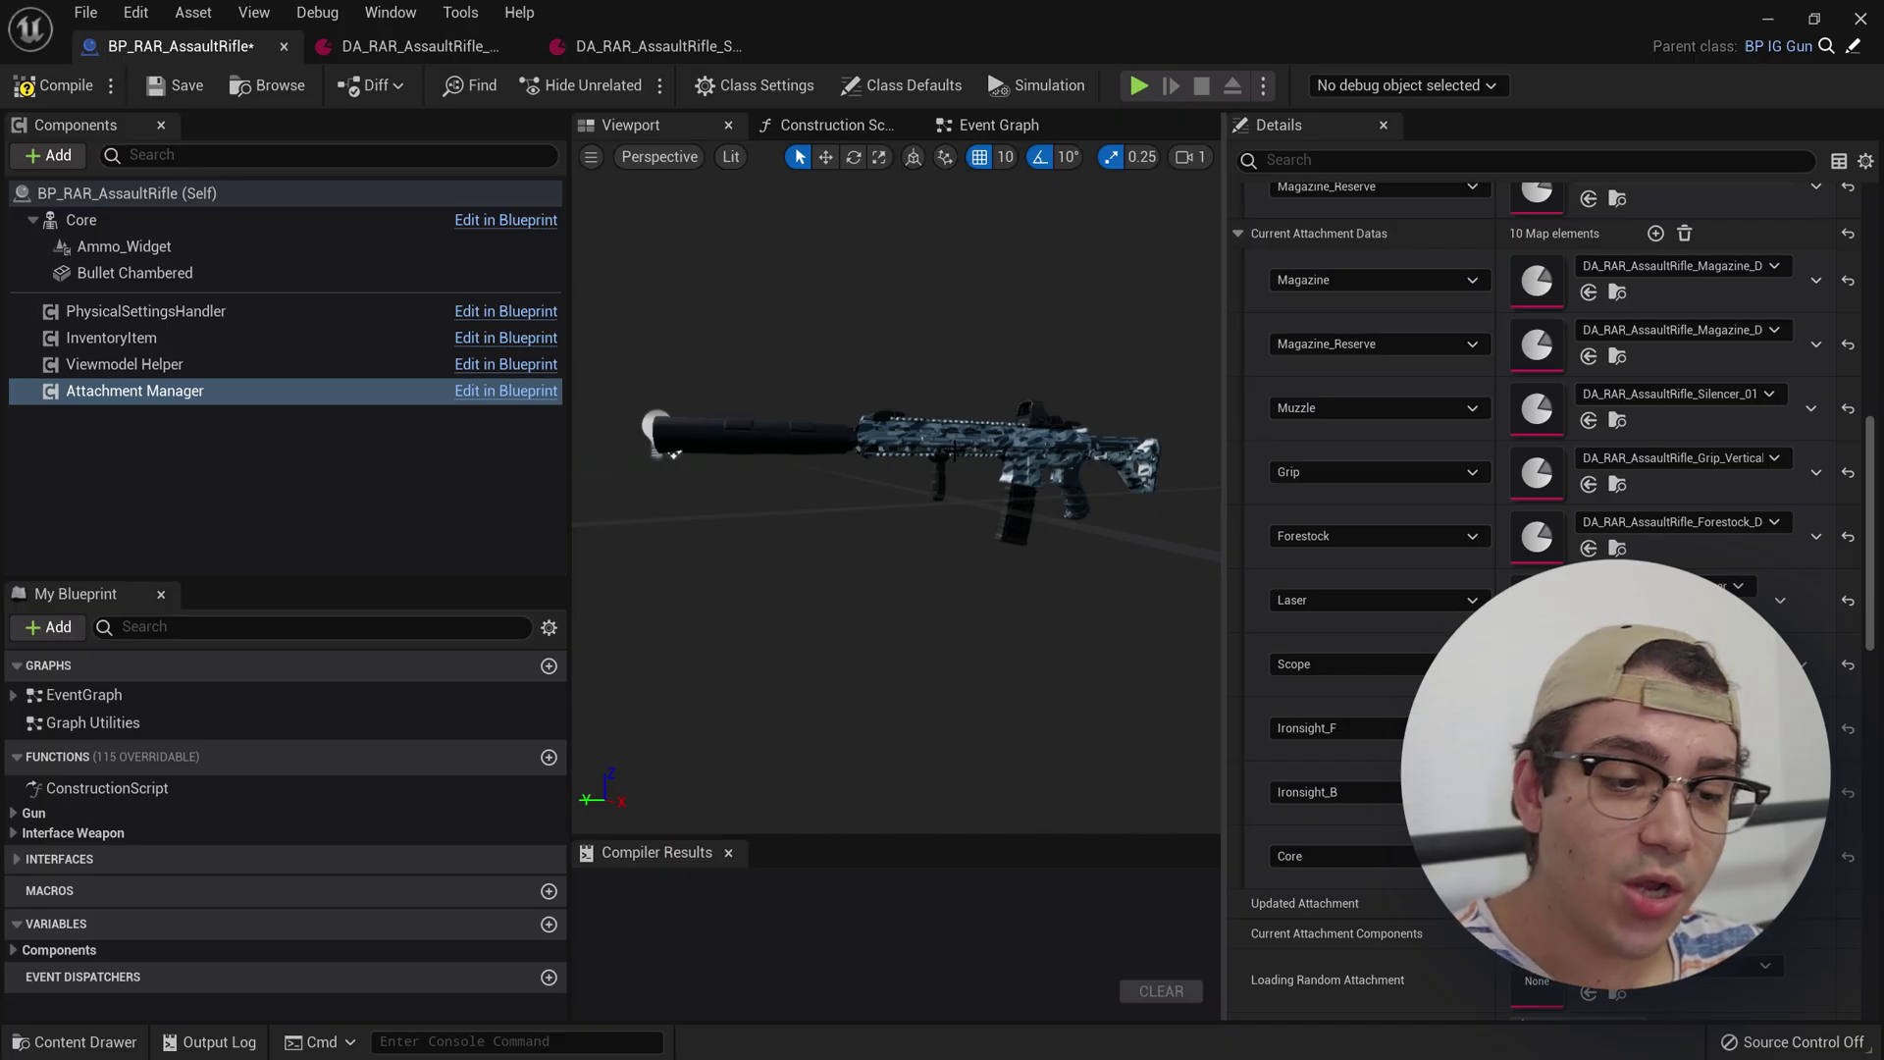
pyautogui.click(1691, 516)
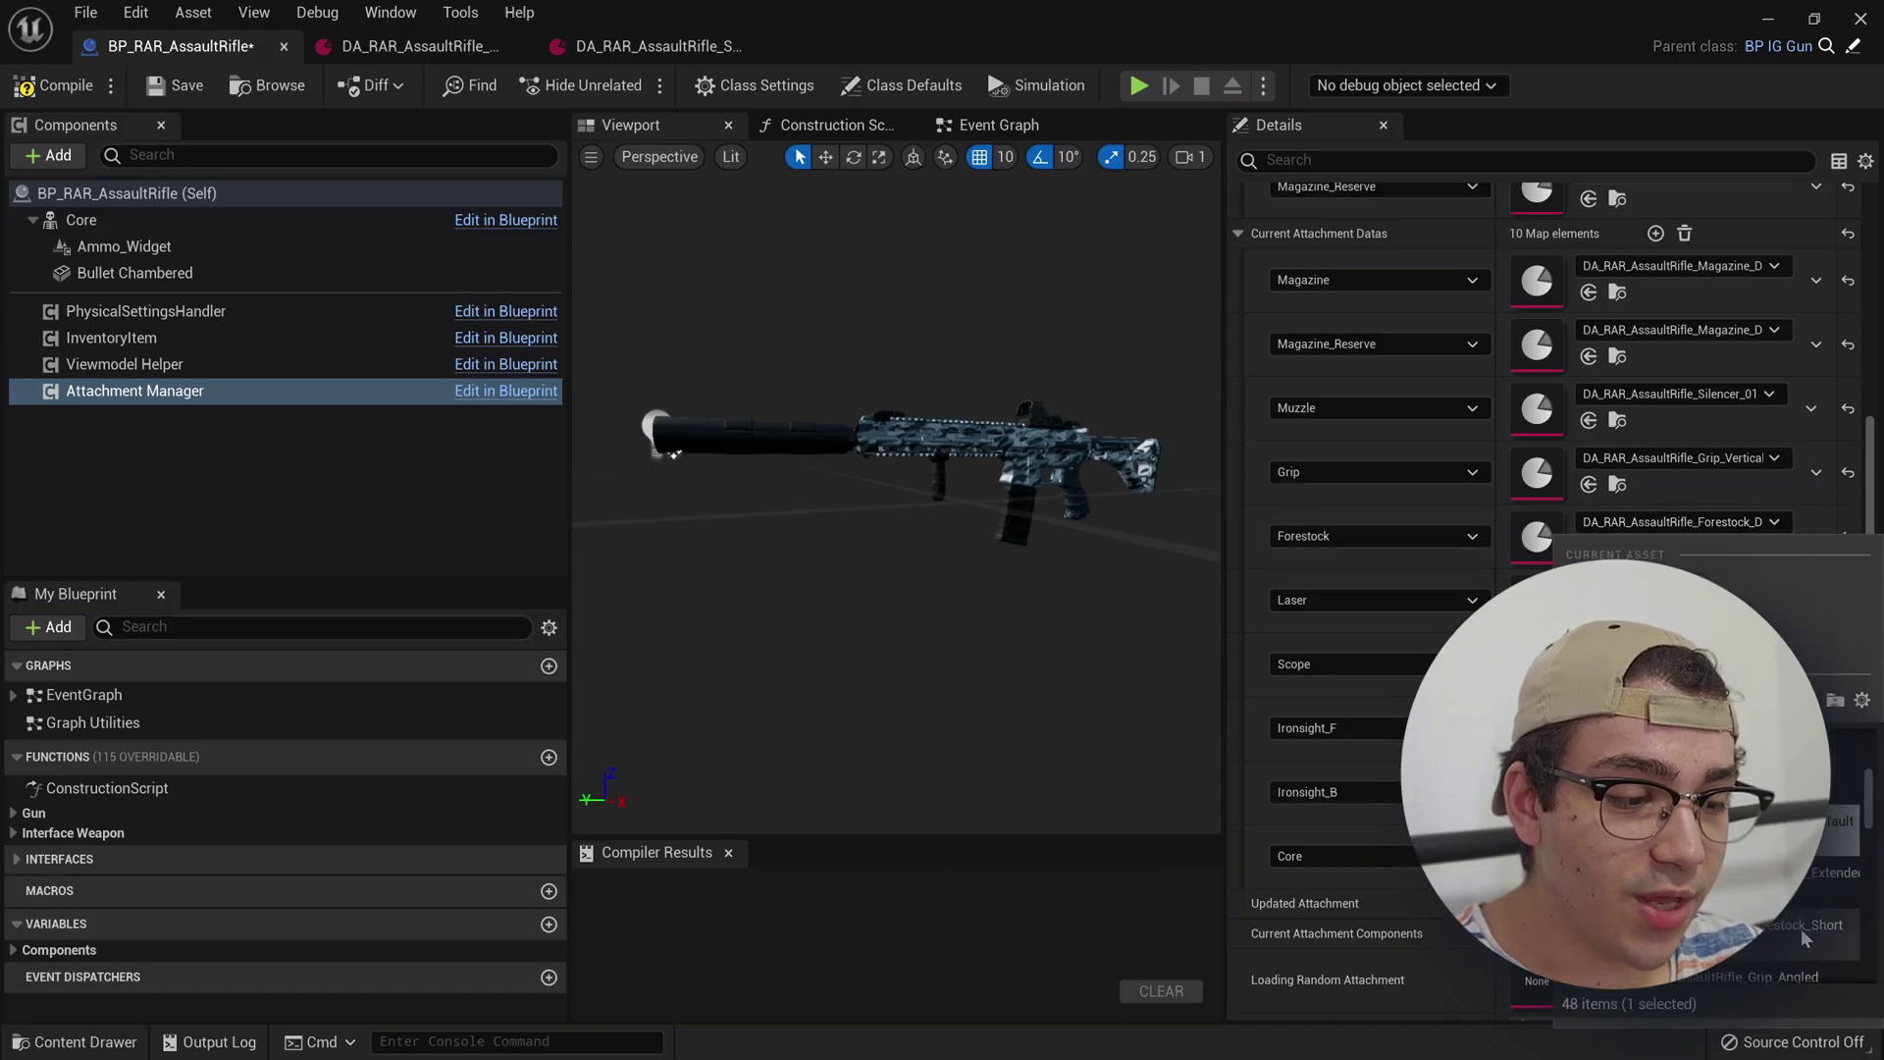
pyautogui.click(1800, 928)
pyautogui.click(1735, 516)
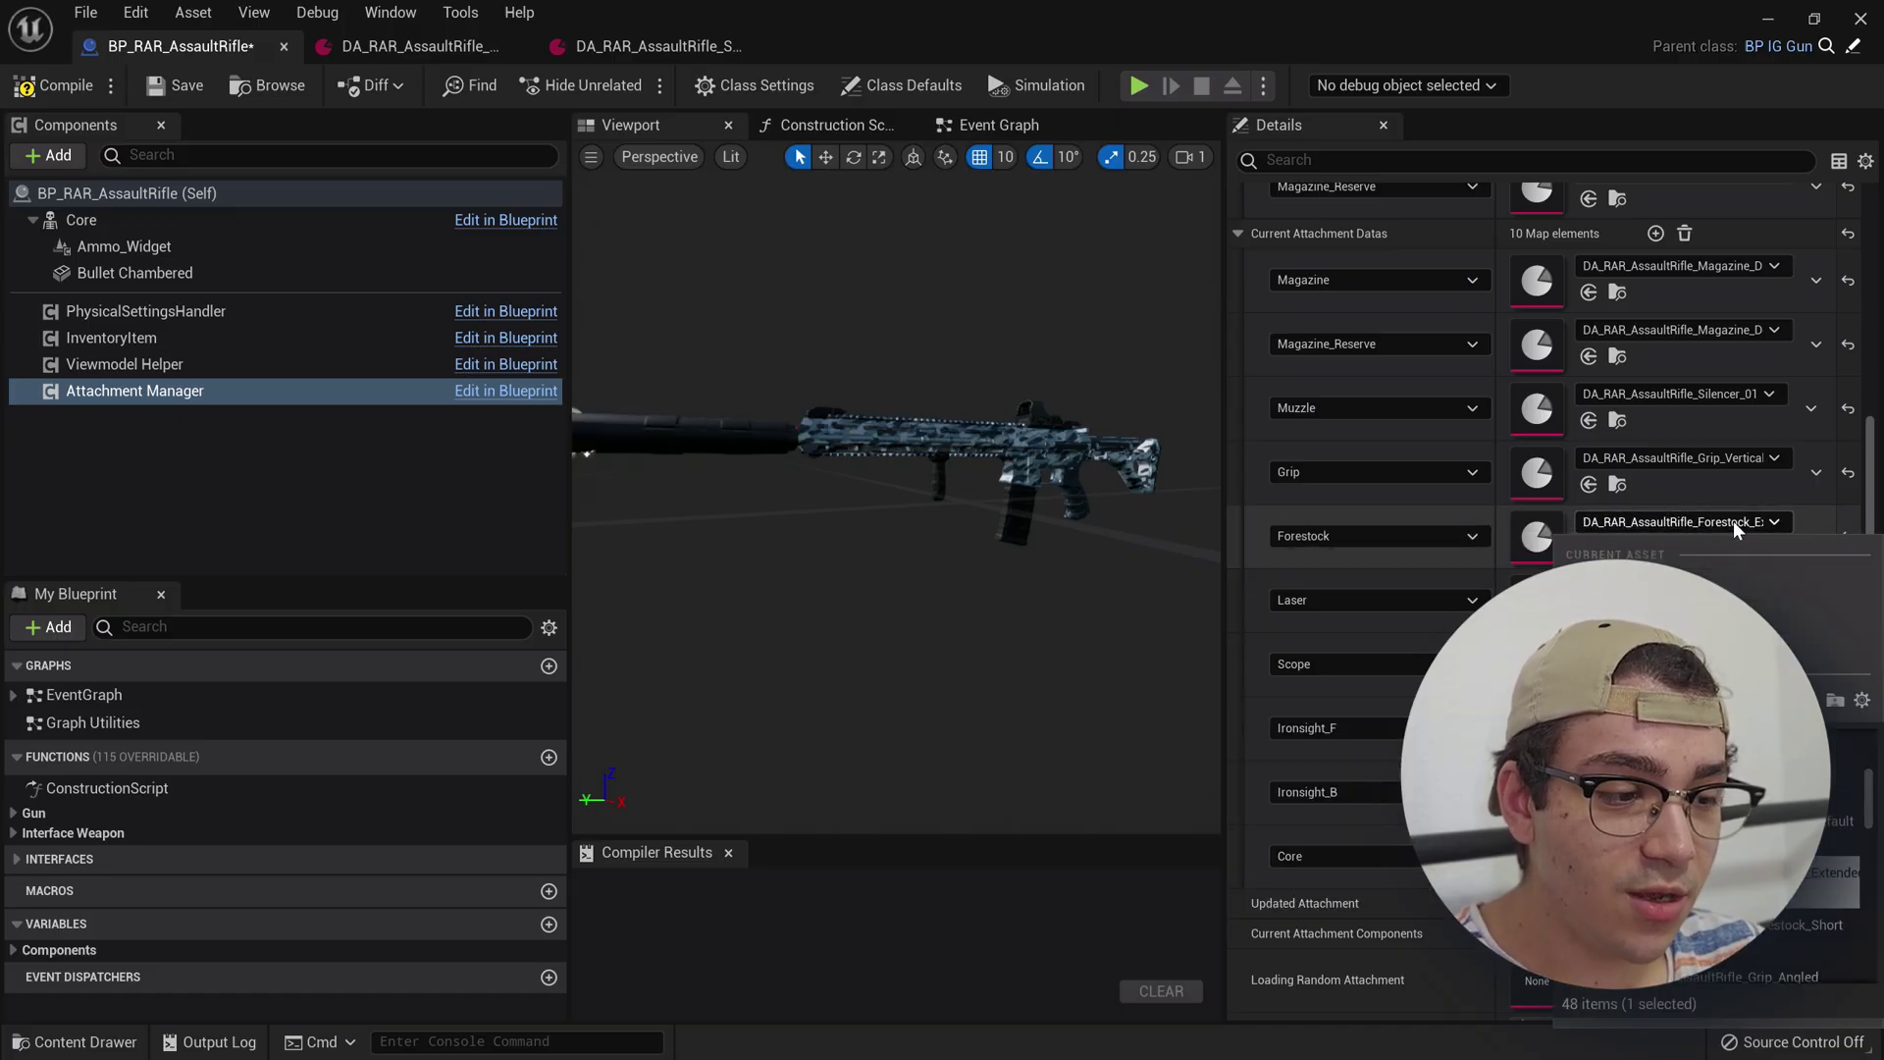
pyautogui.click(1763, 944)
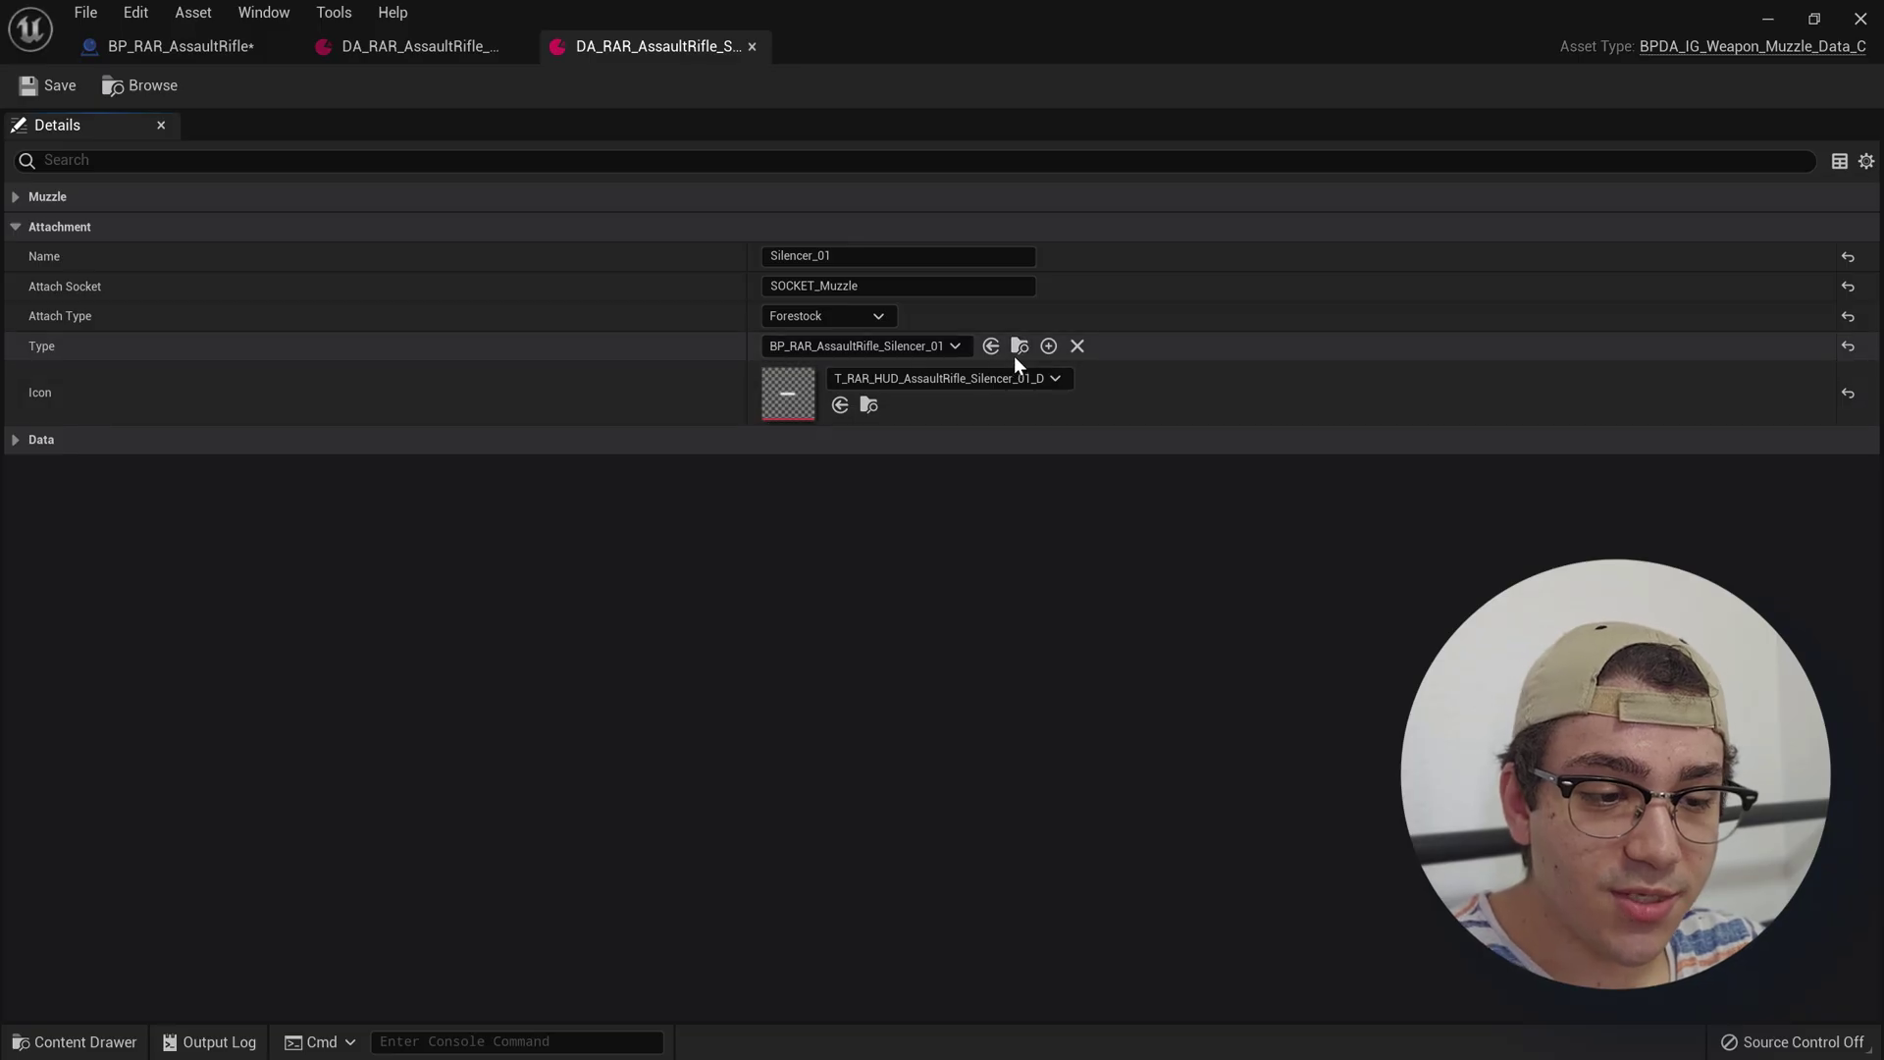
# Open BP_RAR_AssaultRifle_Silencer_01 from the silencer asset's Type setting and inspect its Mesh component up close
pyautogui.click(1019, 347)
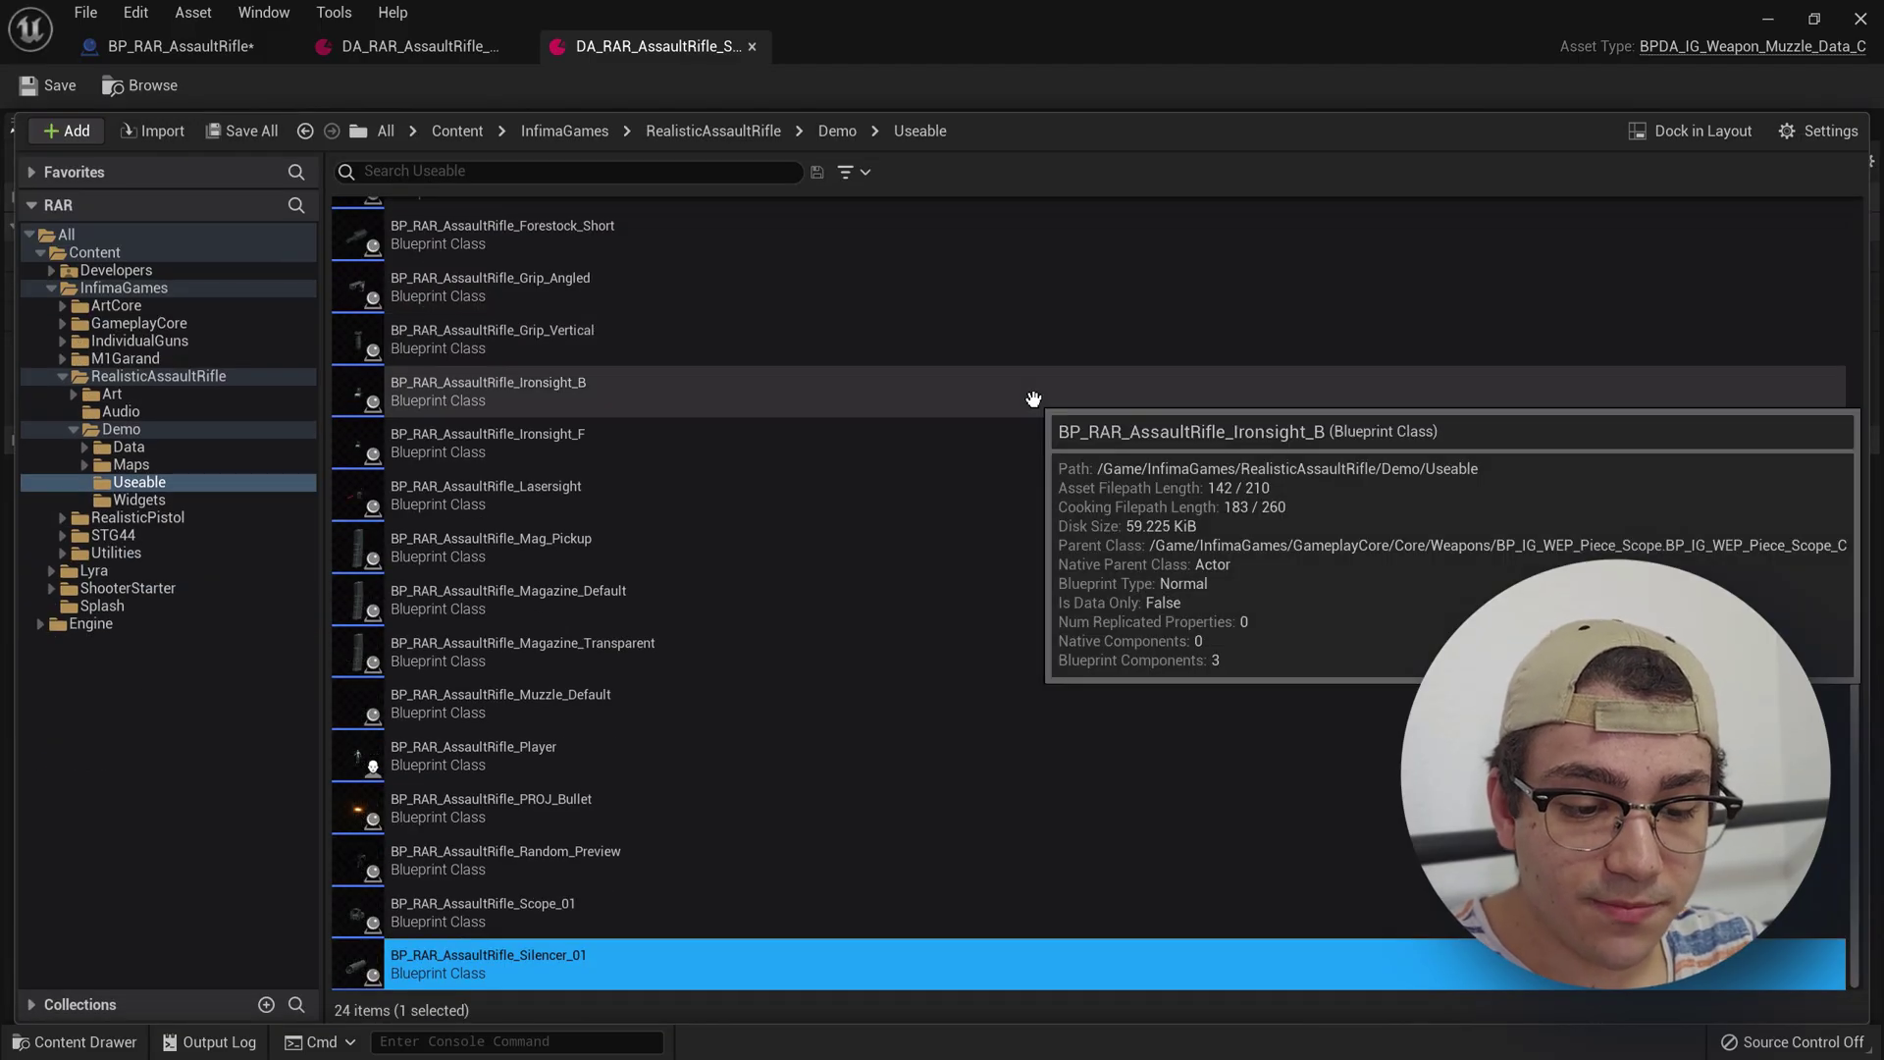
pyautogui.press('Return')
pyautogui.click(1016, 134)
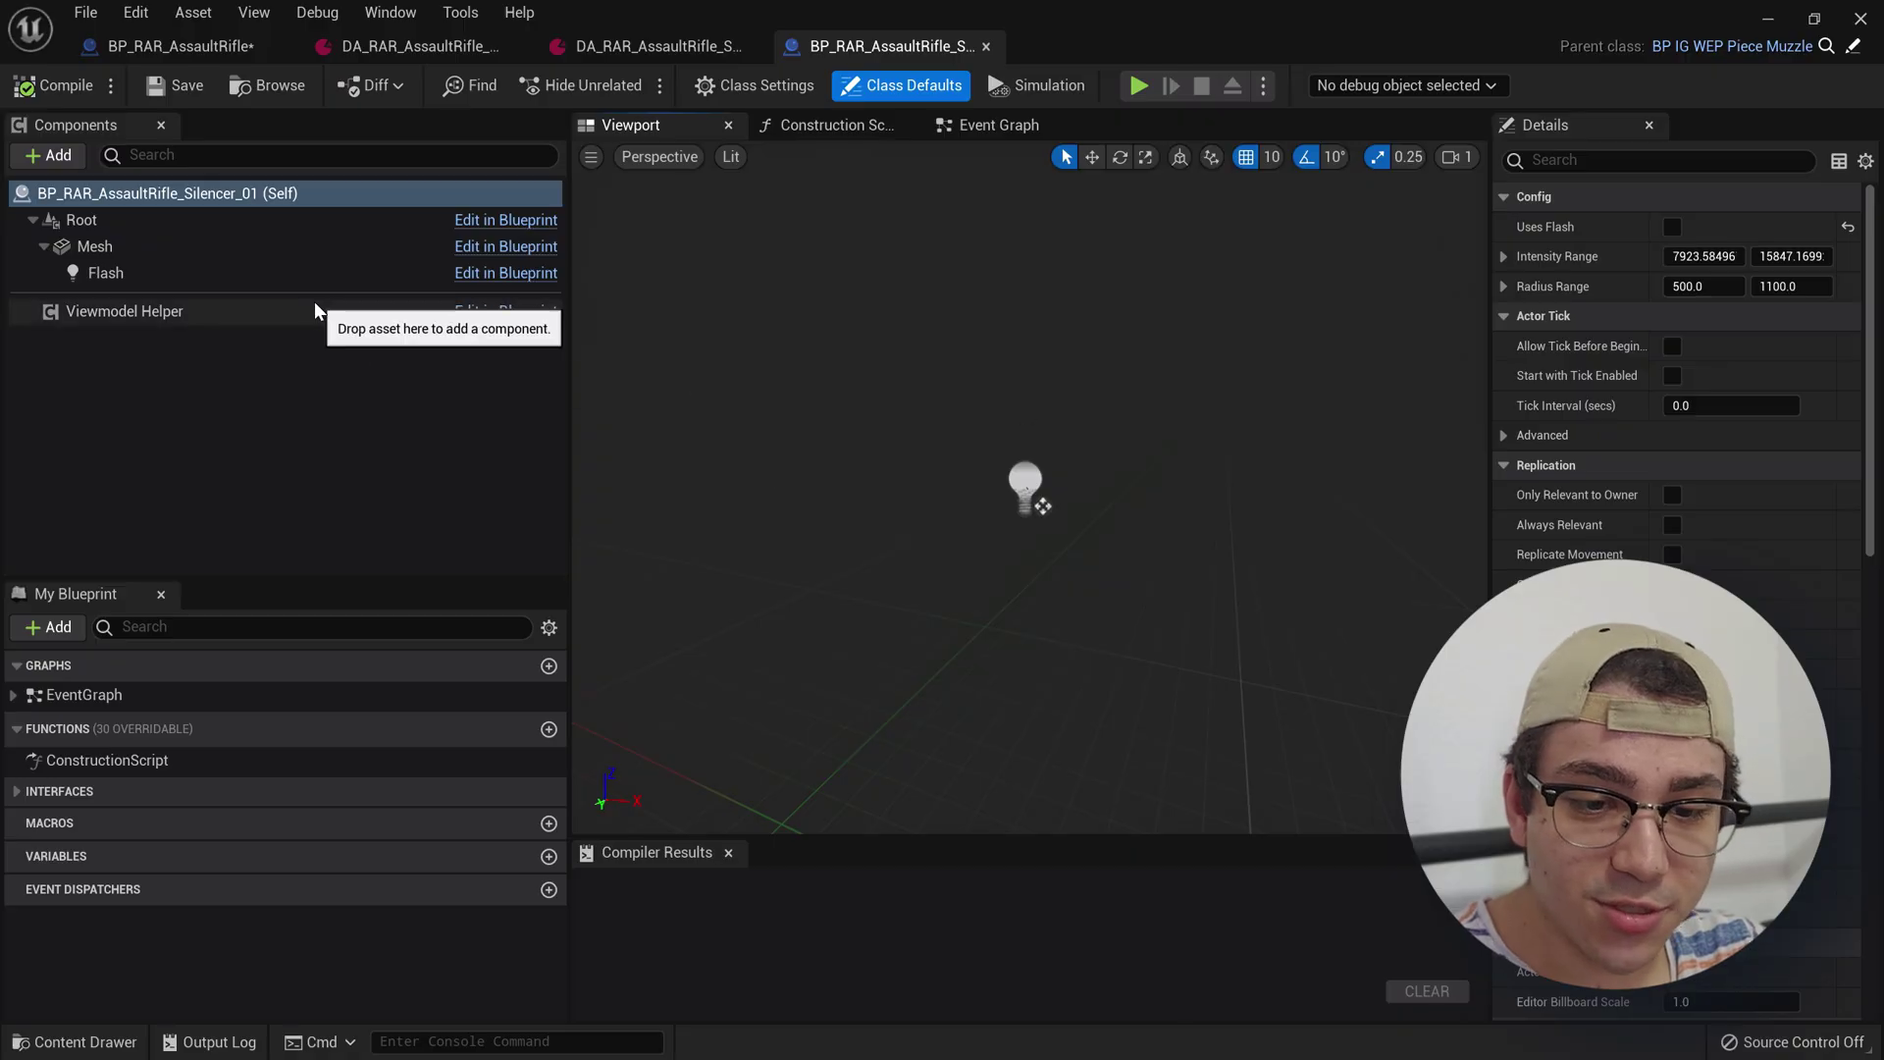
pyautogui.click(275, 247)
pyautogui.press('f')
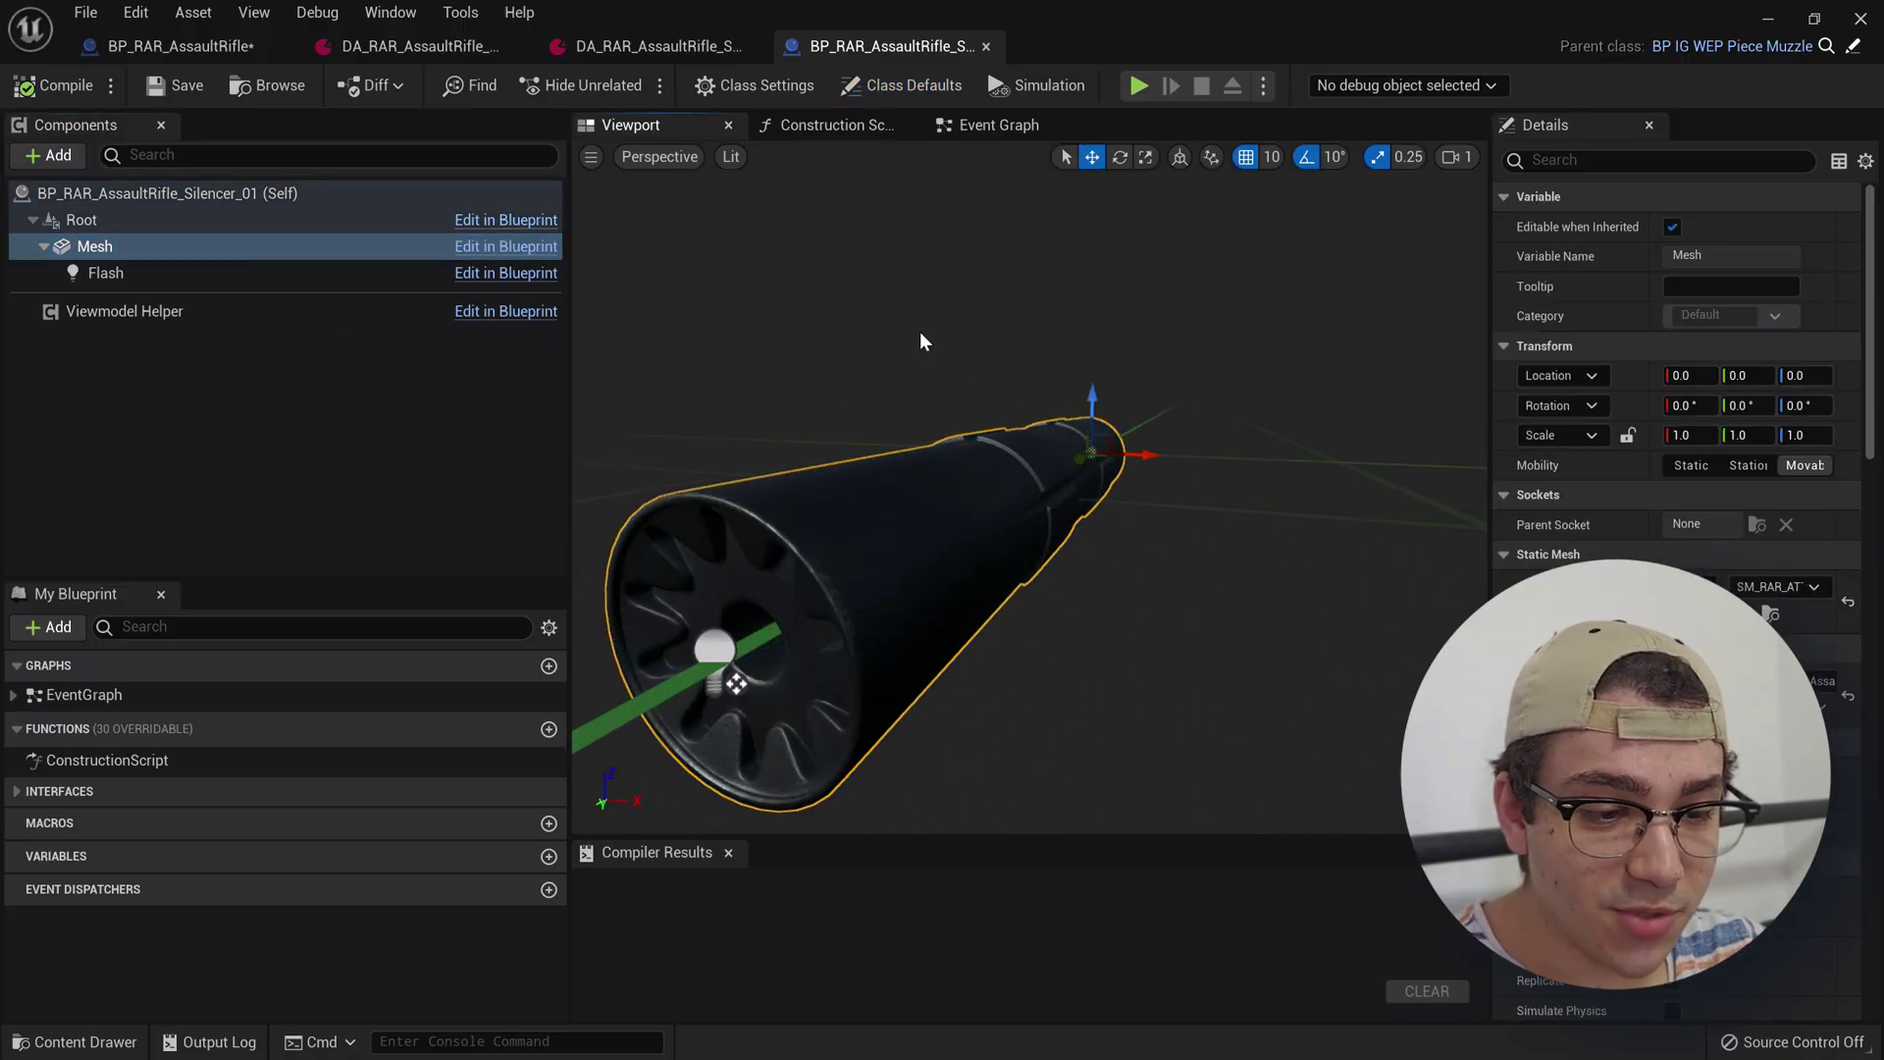
pyautogui.scroll(-2, 881, 340)
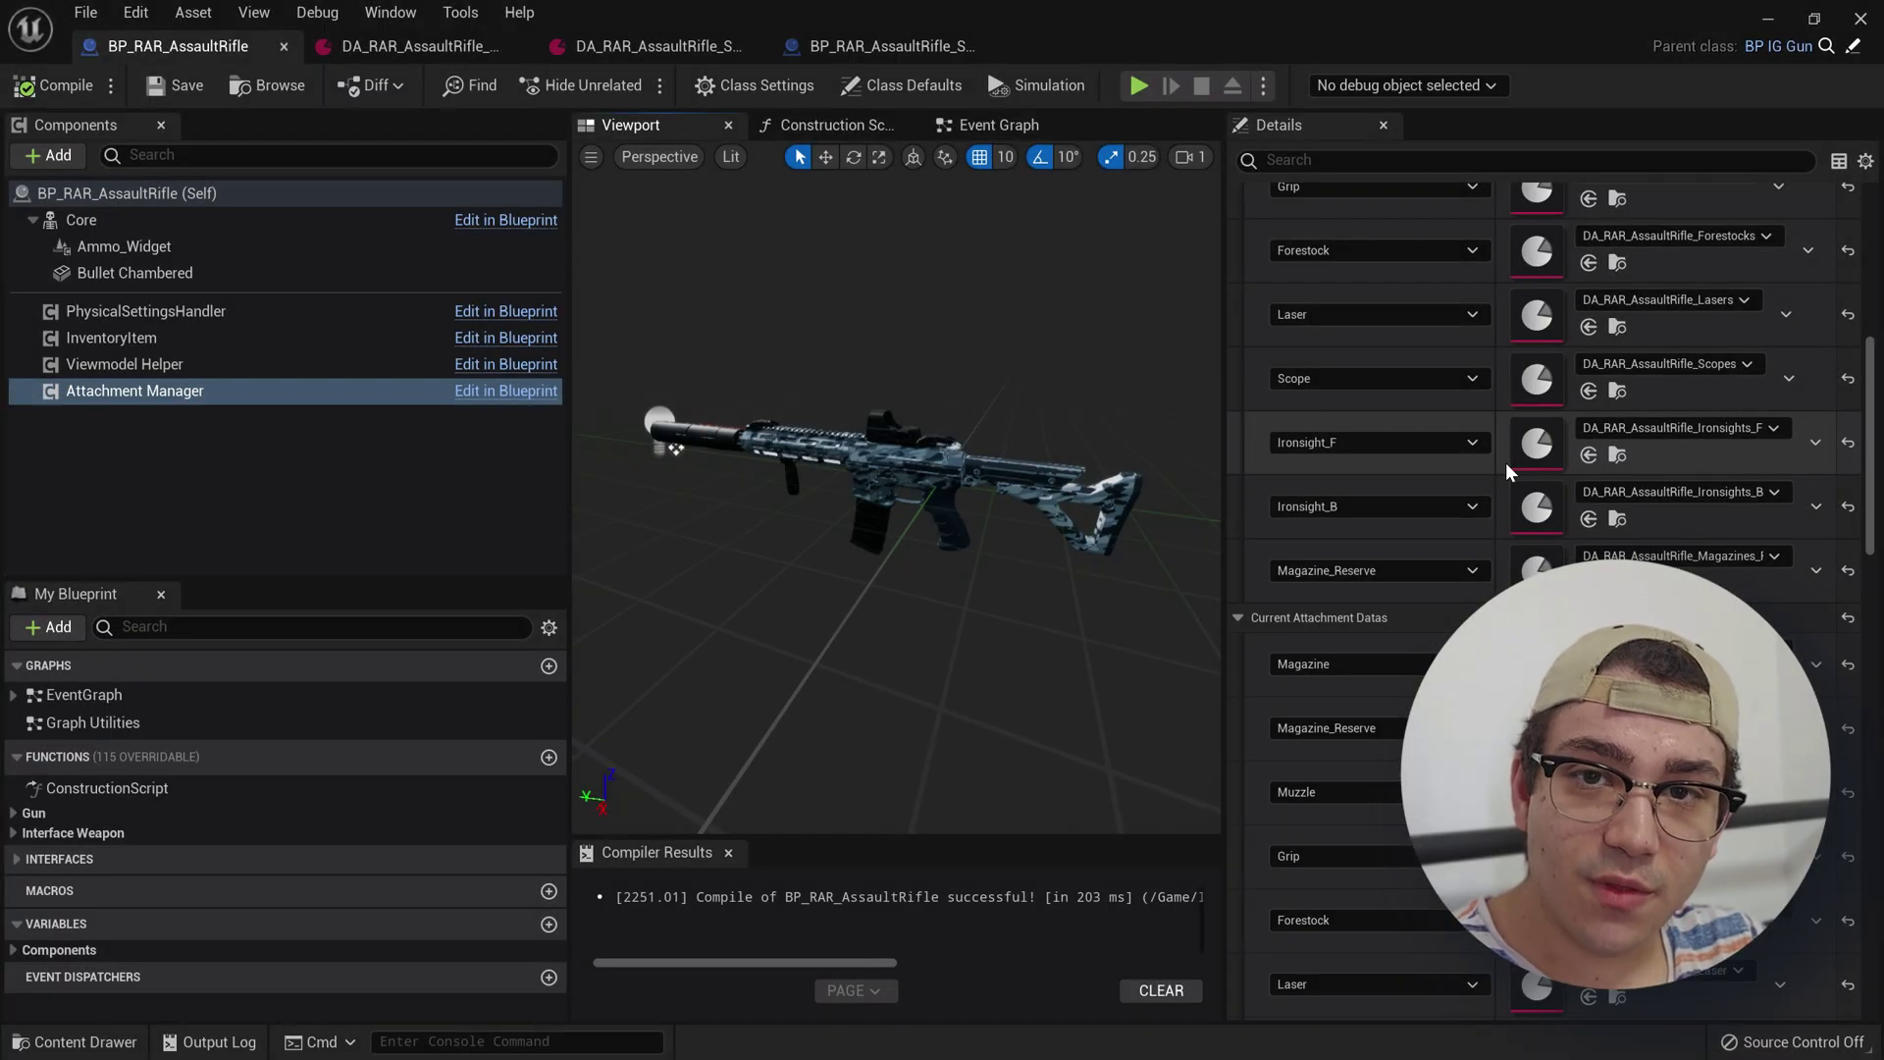
# Review the rifle's Attachments and Current Attachment Datas entries, including the slot types offered for the current Forestock entry
pyautogui.scroll(-5, 1505, 462)
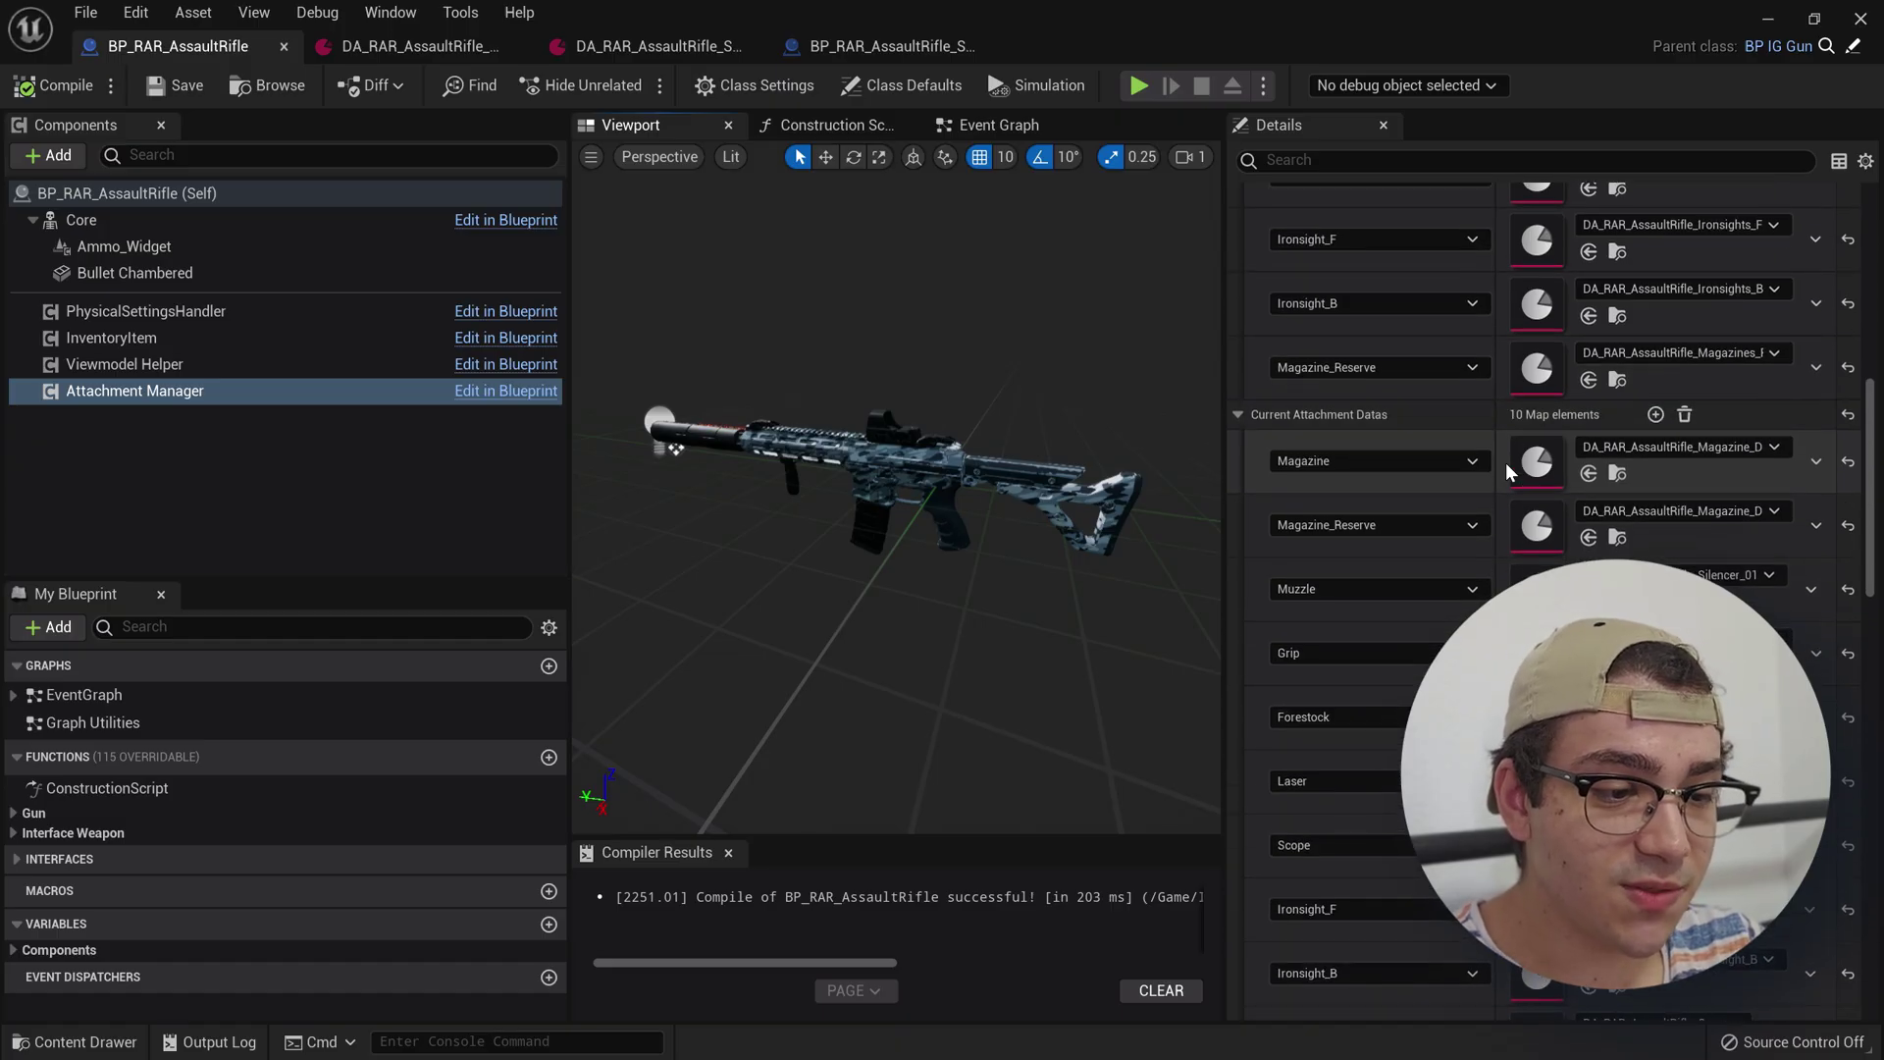
pyautogui.scroll(-1, 1505, 463)
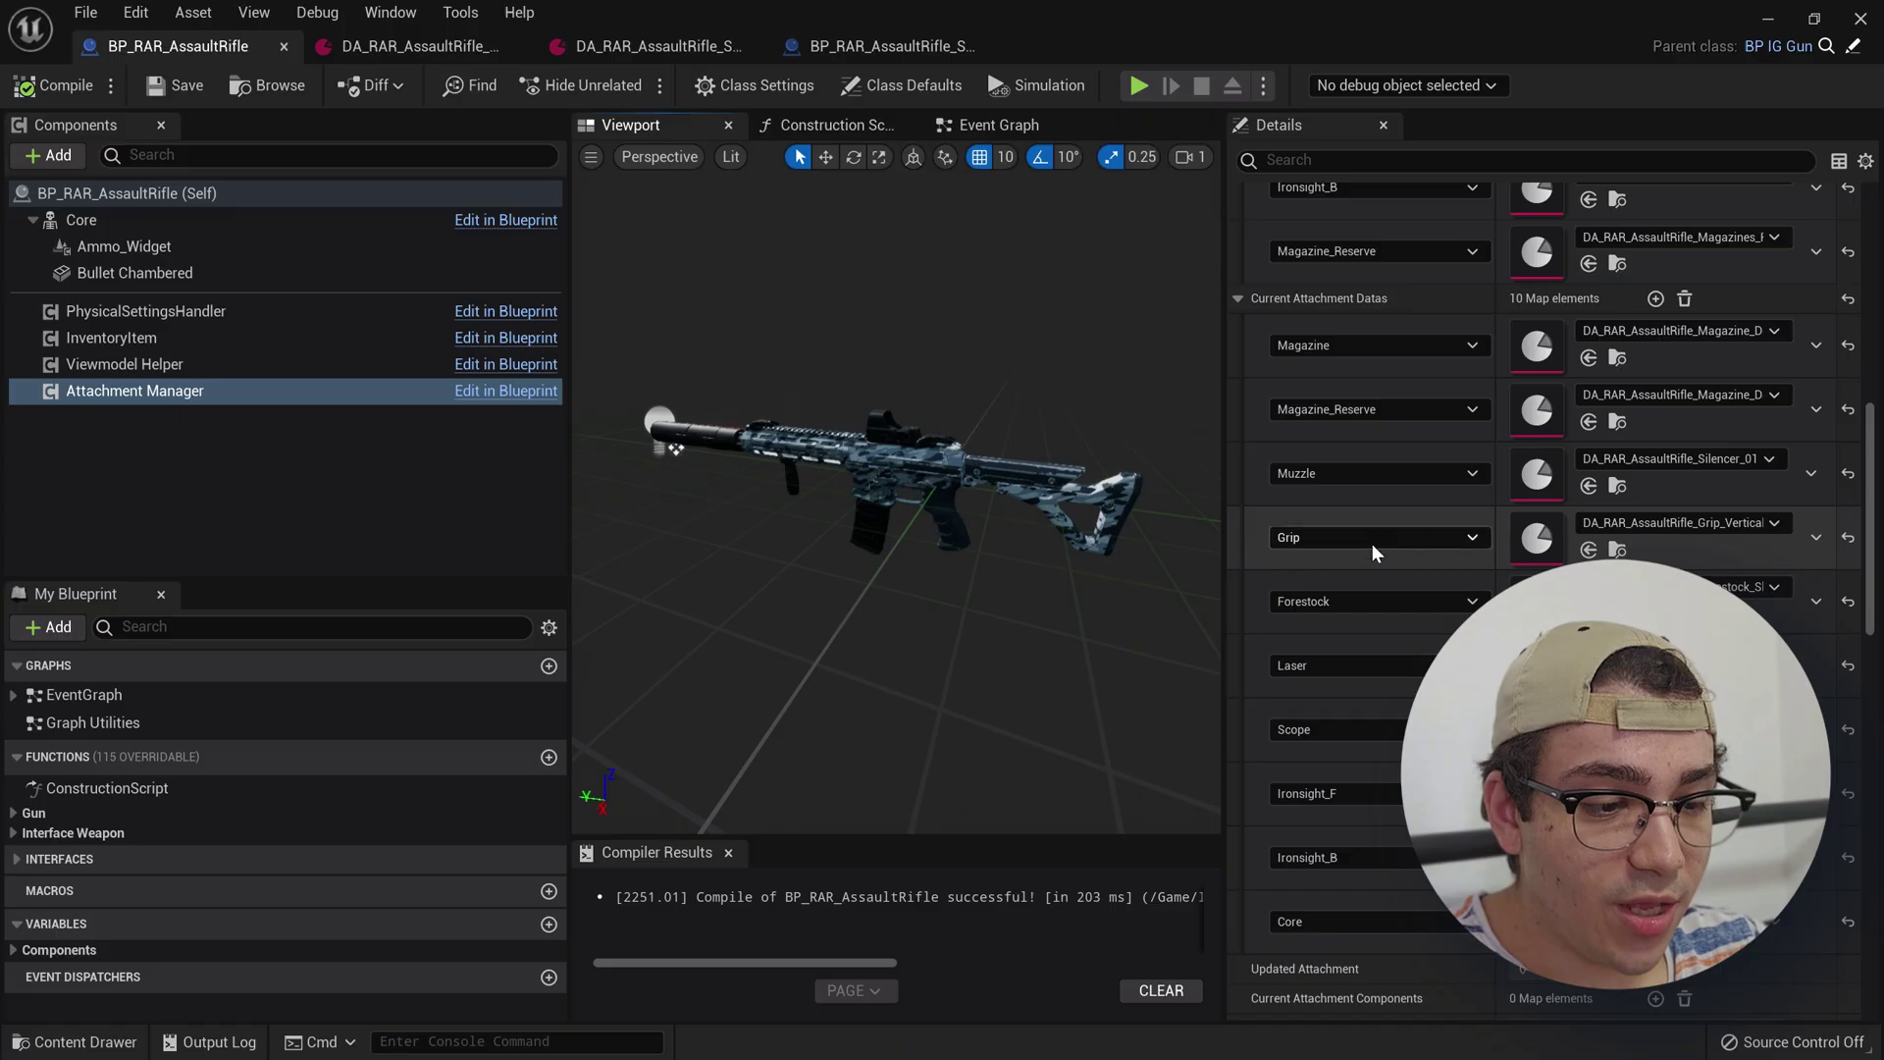
pyautogui.click(1342, 603)
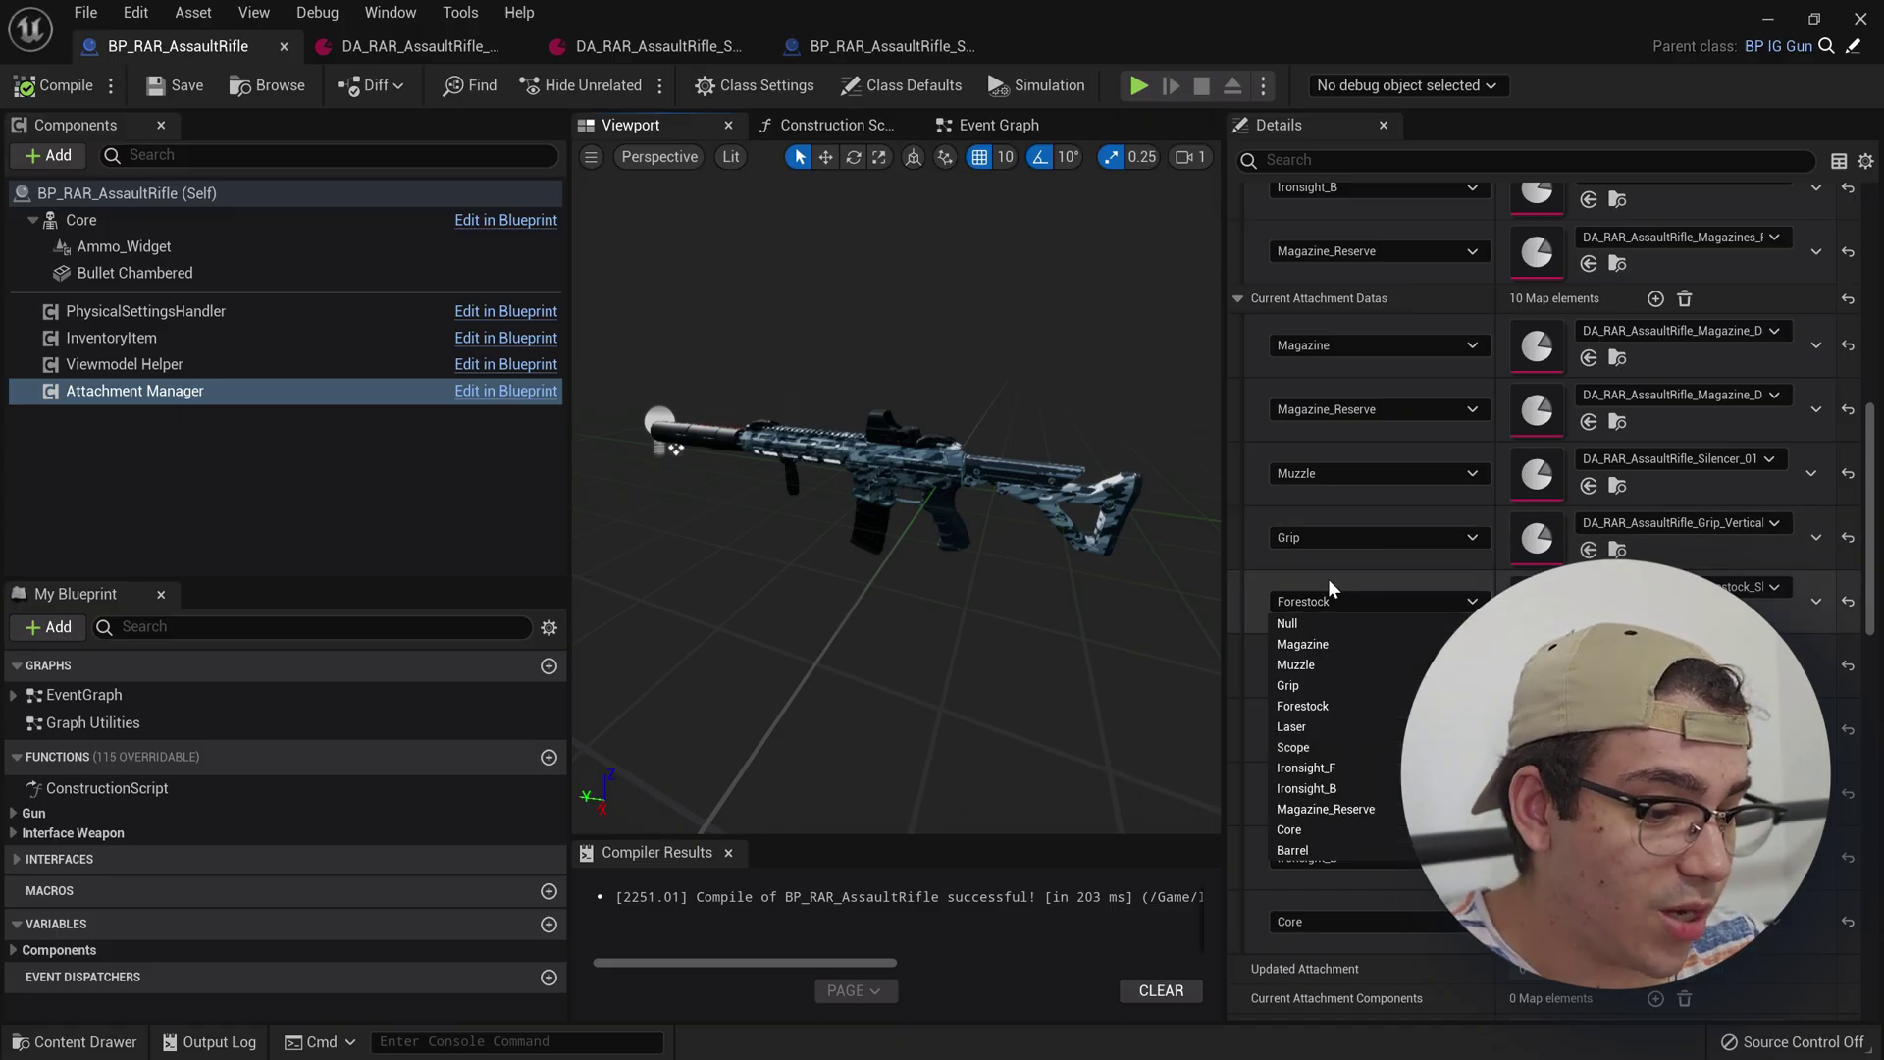
pyautogui.click(1394, 556)
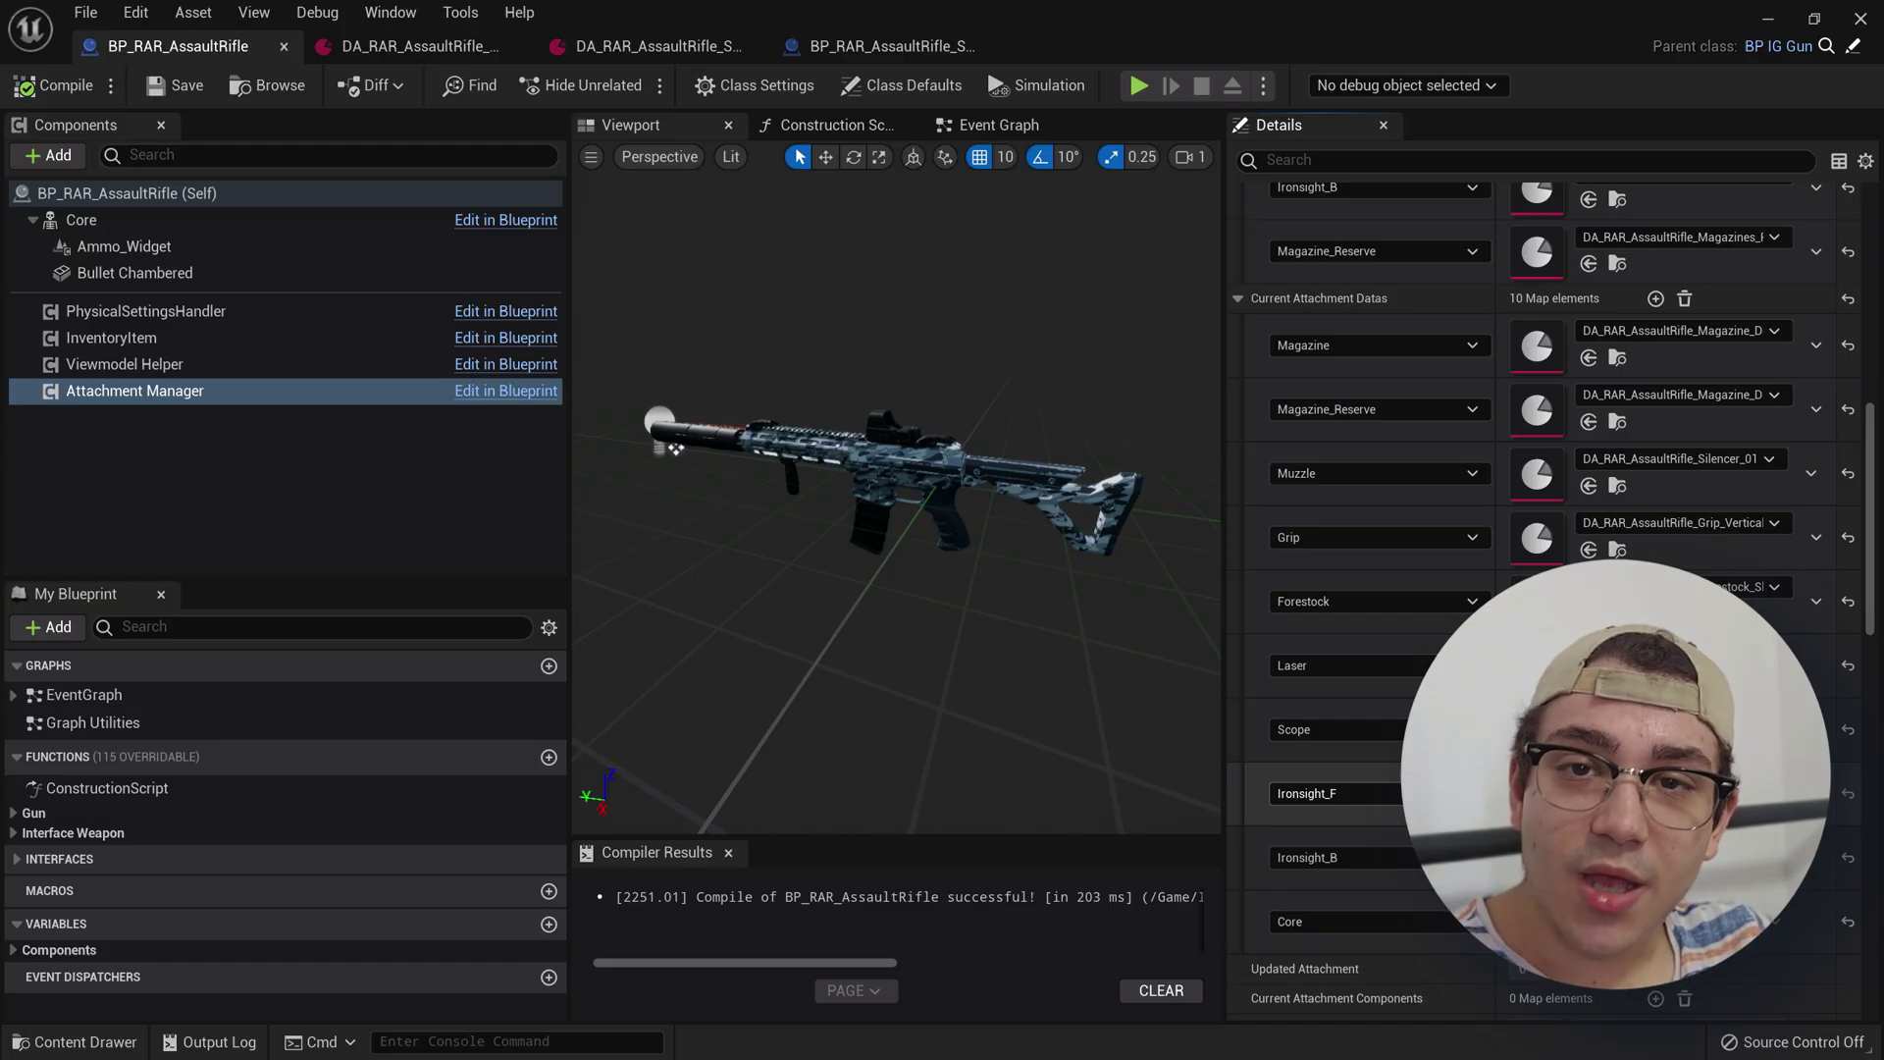
pyautogui.scroll(5, 1571, 795)
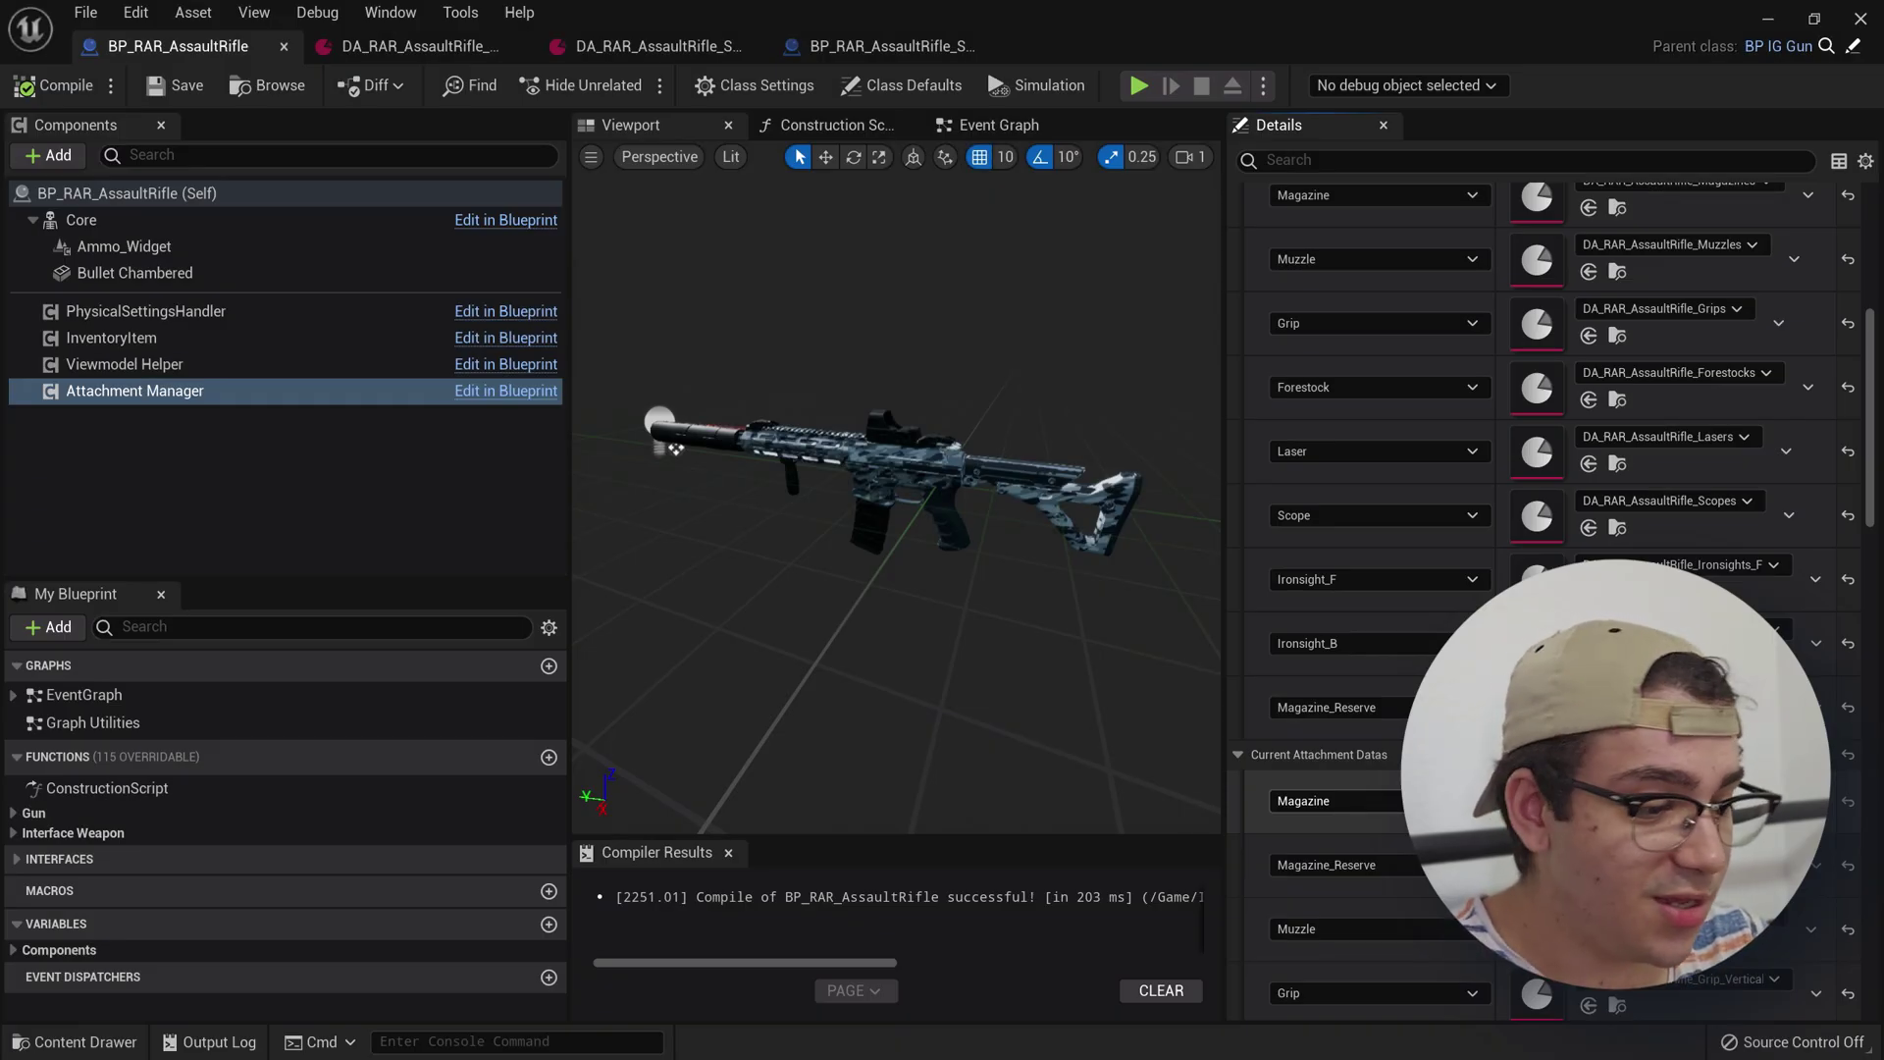
pyautogui.scroll(2, 1545, 589)
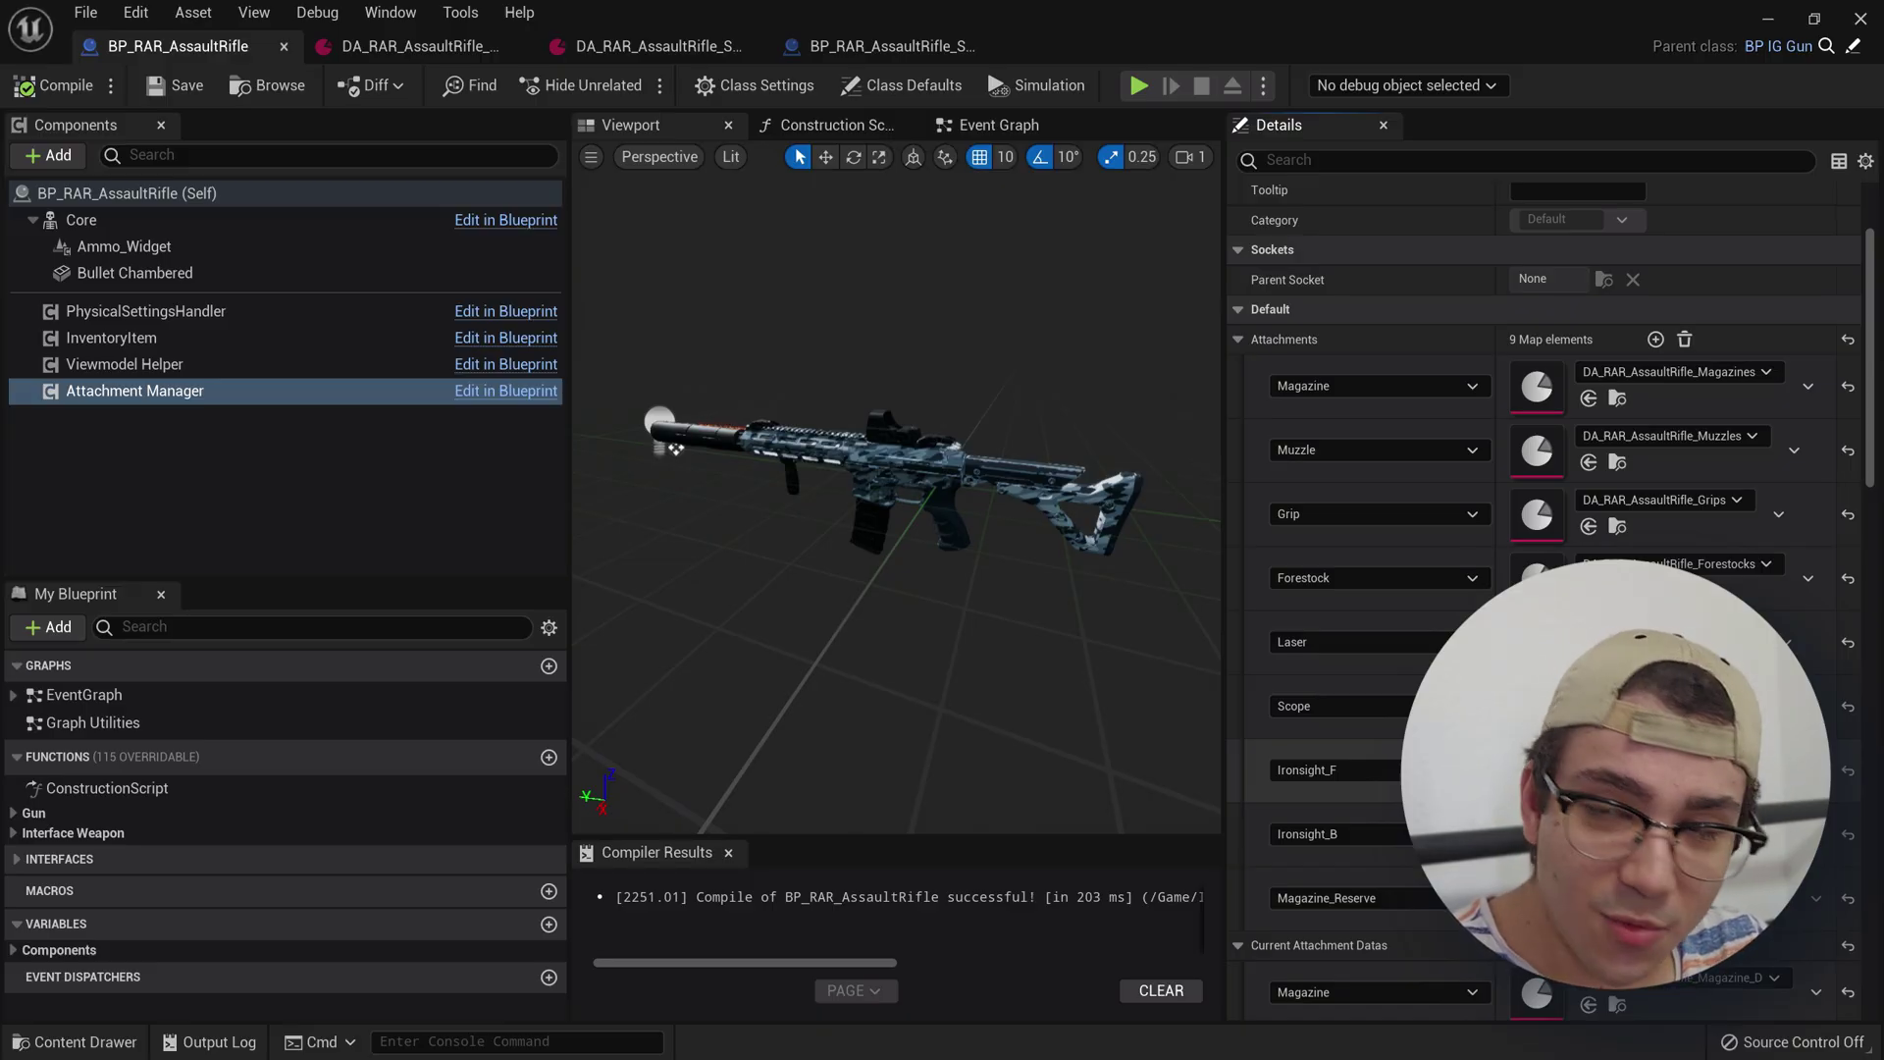
pyautogui.scroll(1, 1545, 589)
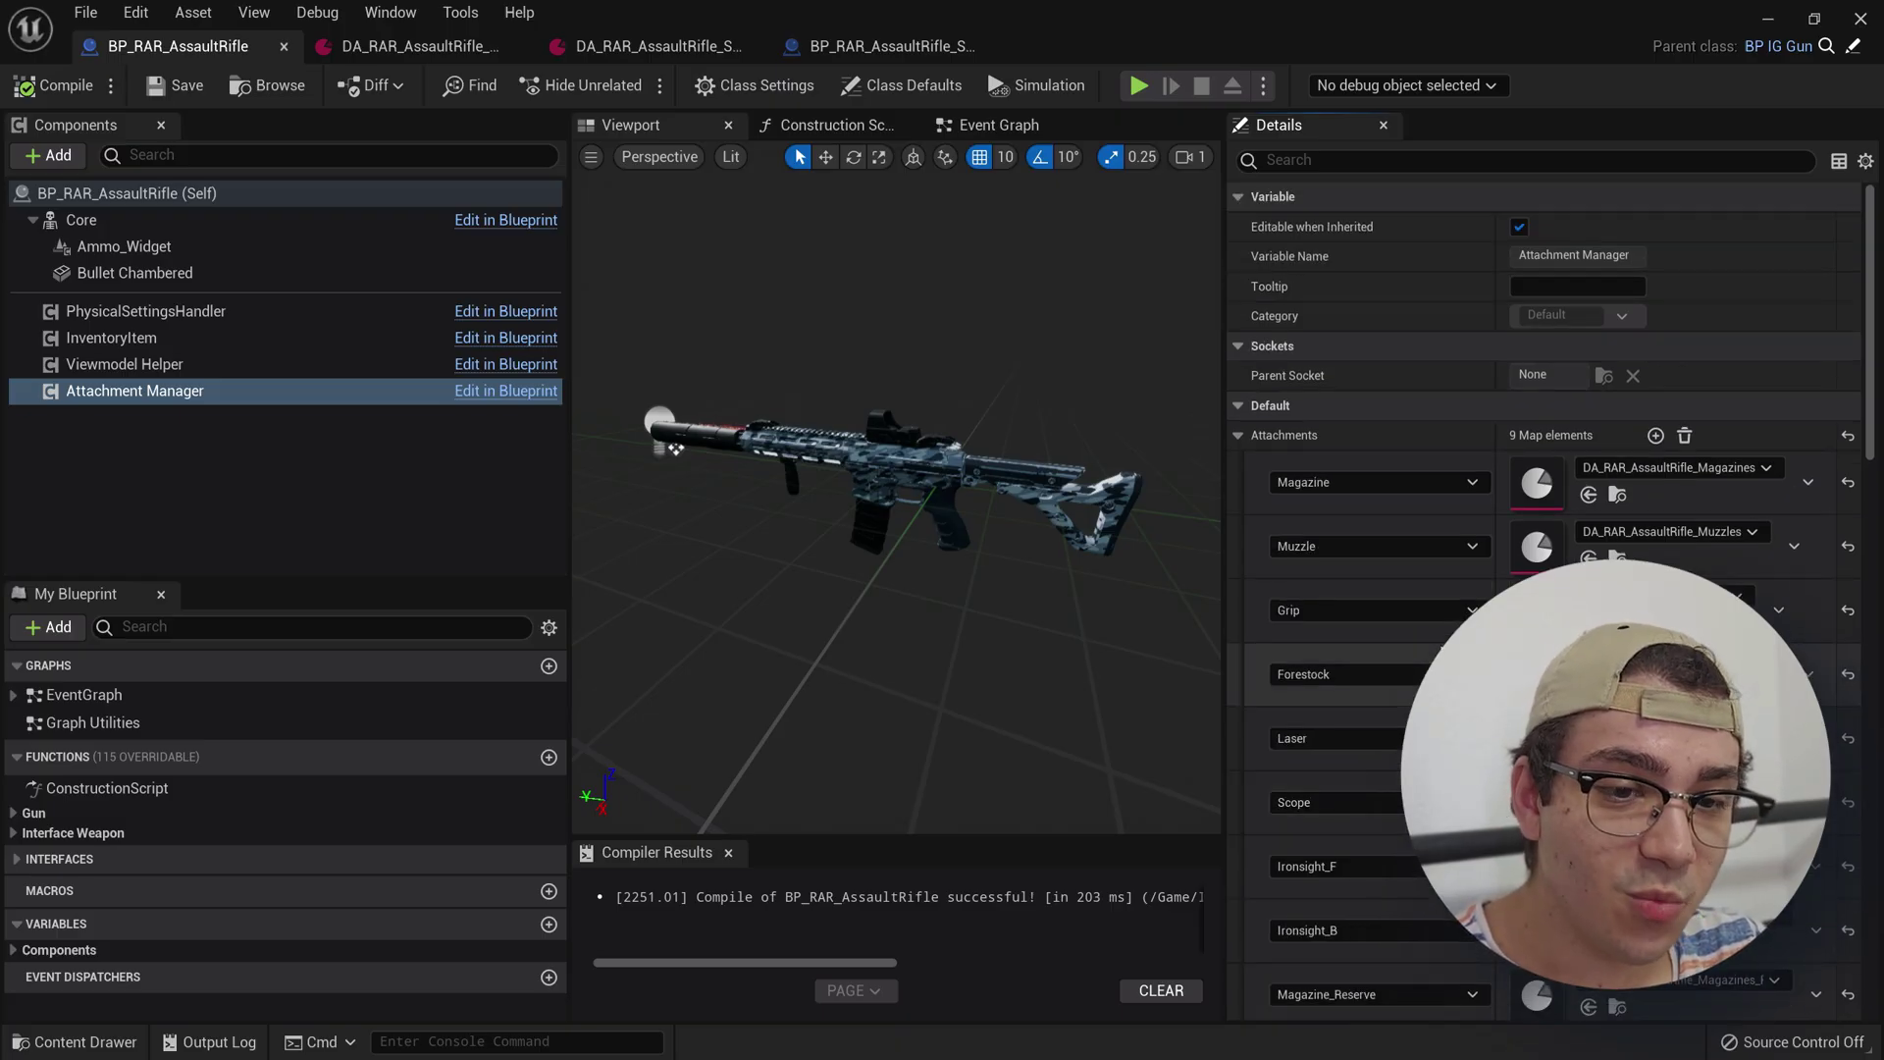
# Close the rifle blueprint editor, play the tutorial level and move through the shooting range to view the equipped rifle
pyautogui.click(1853, 19)
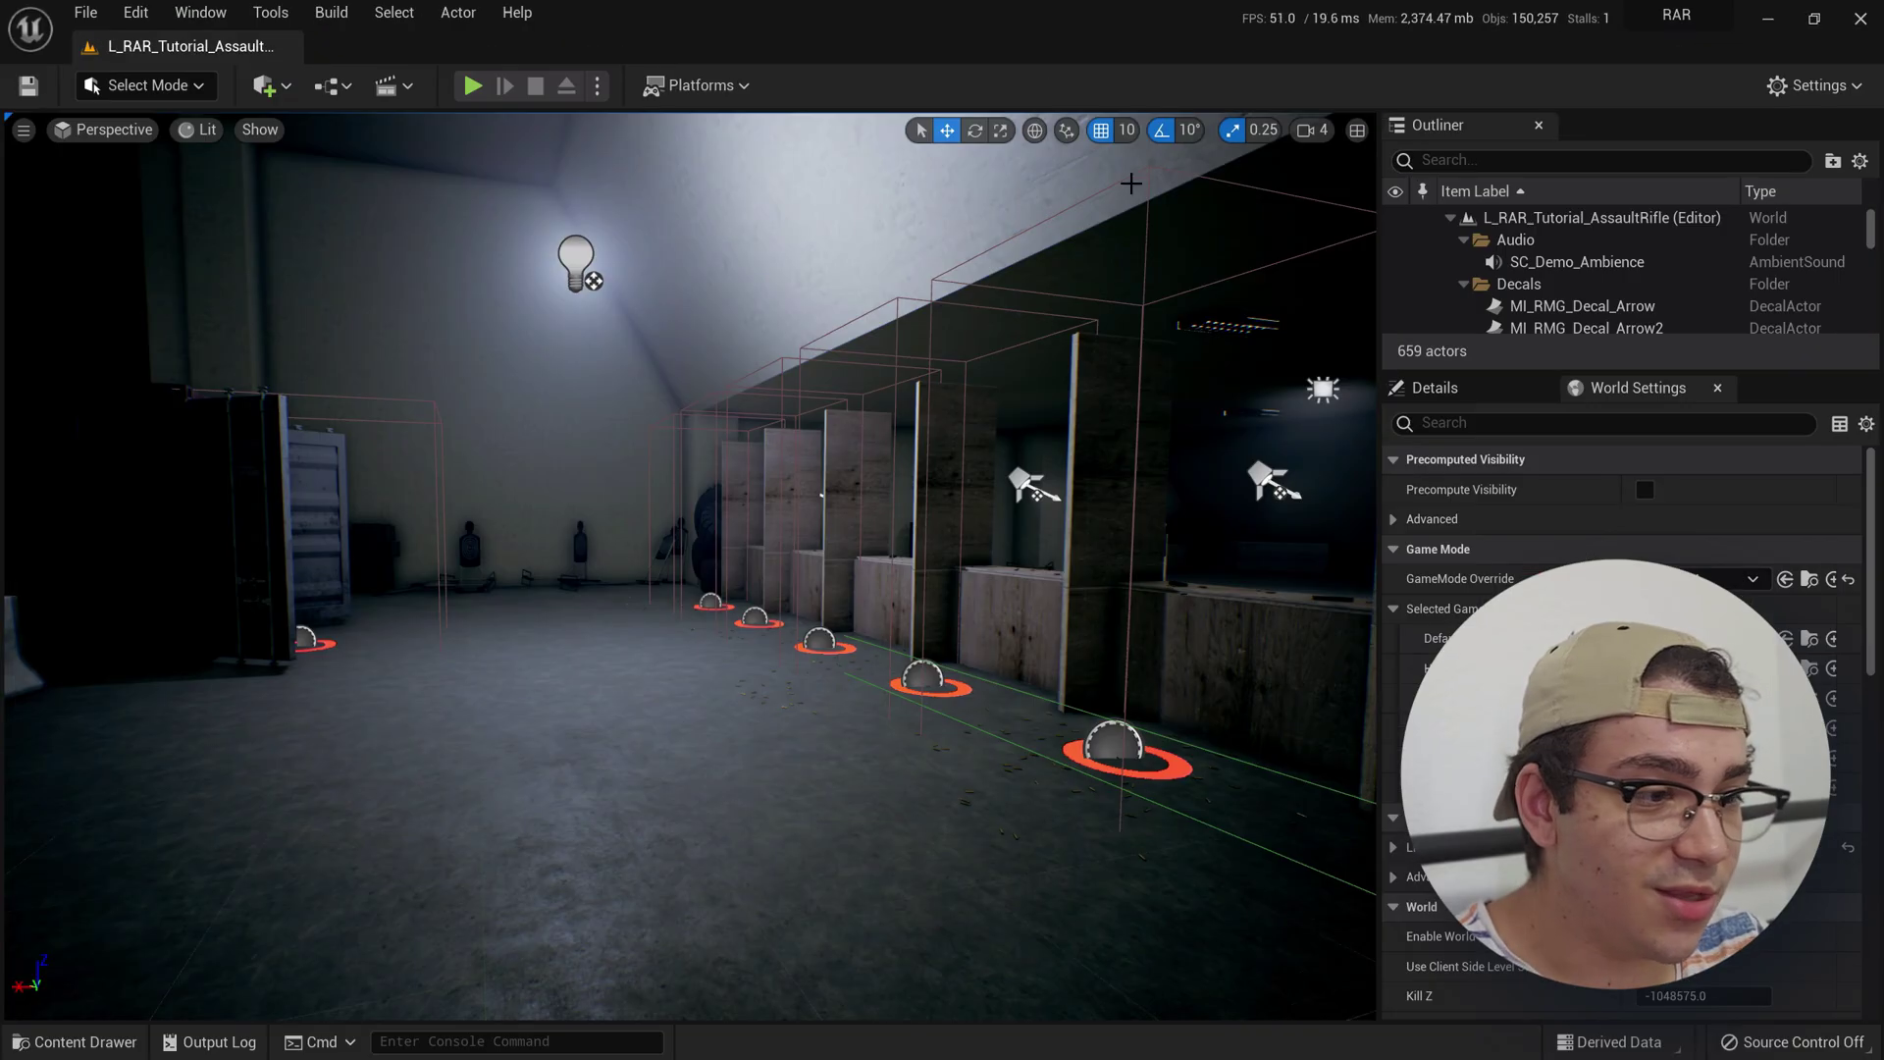
pyautogui.click(472, 86)
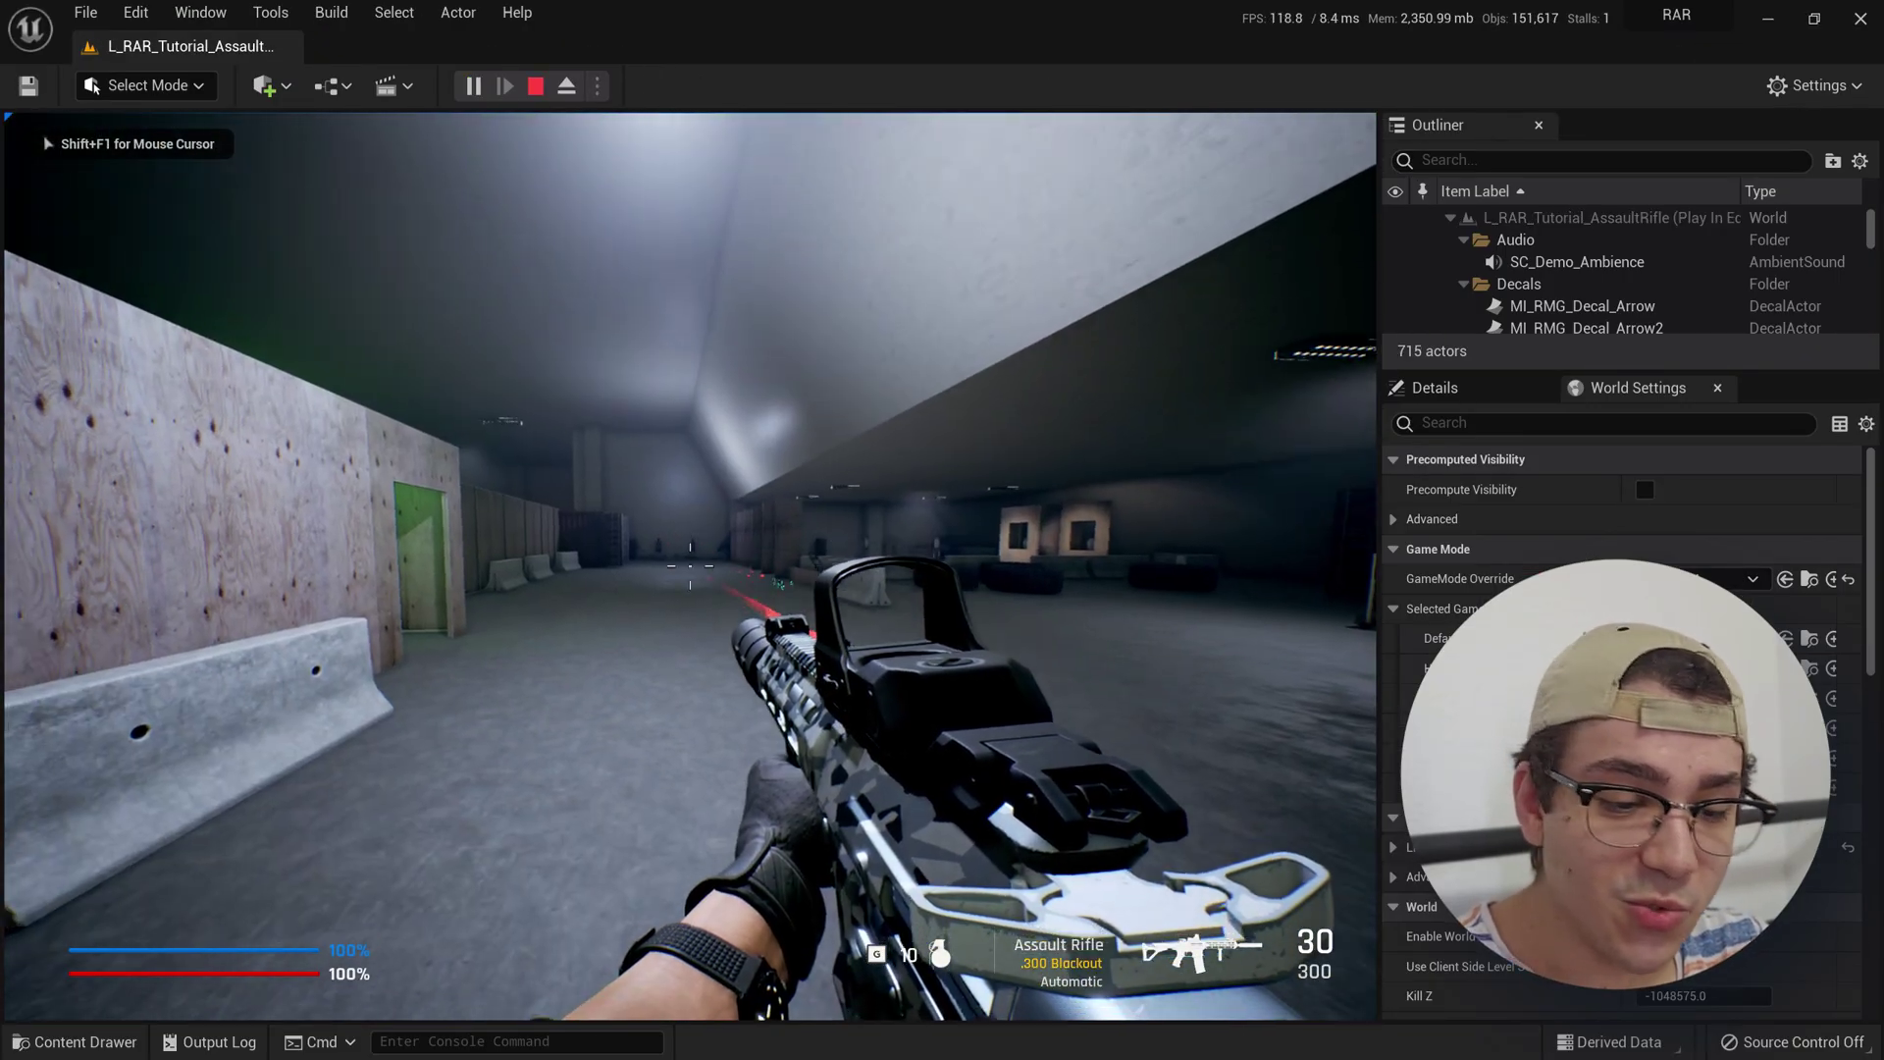
pyautogui.hotkey('shift', 'w')
pyautogui.press('w')
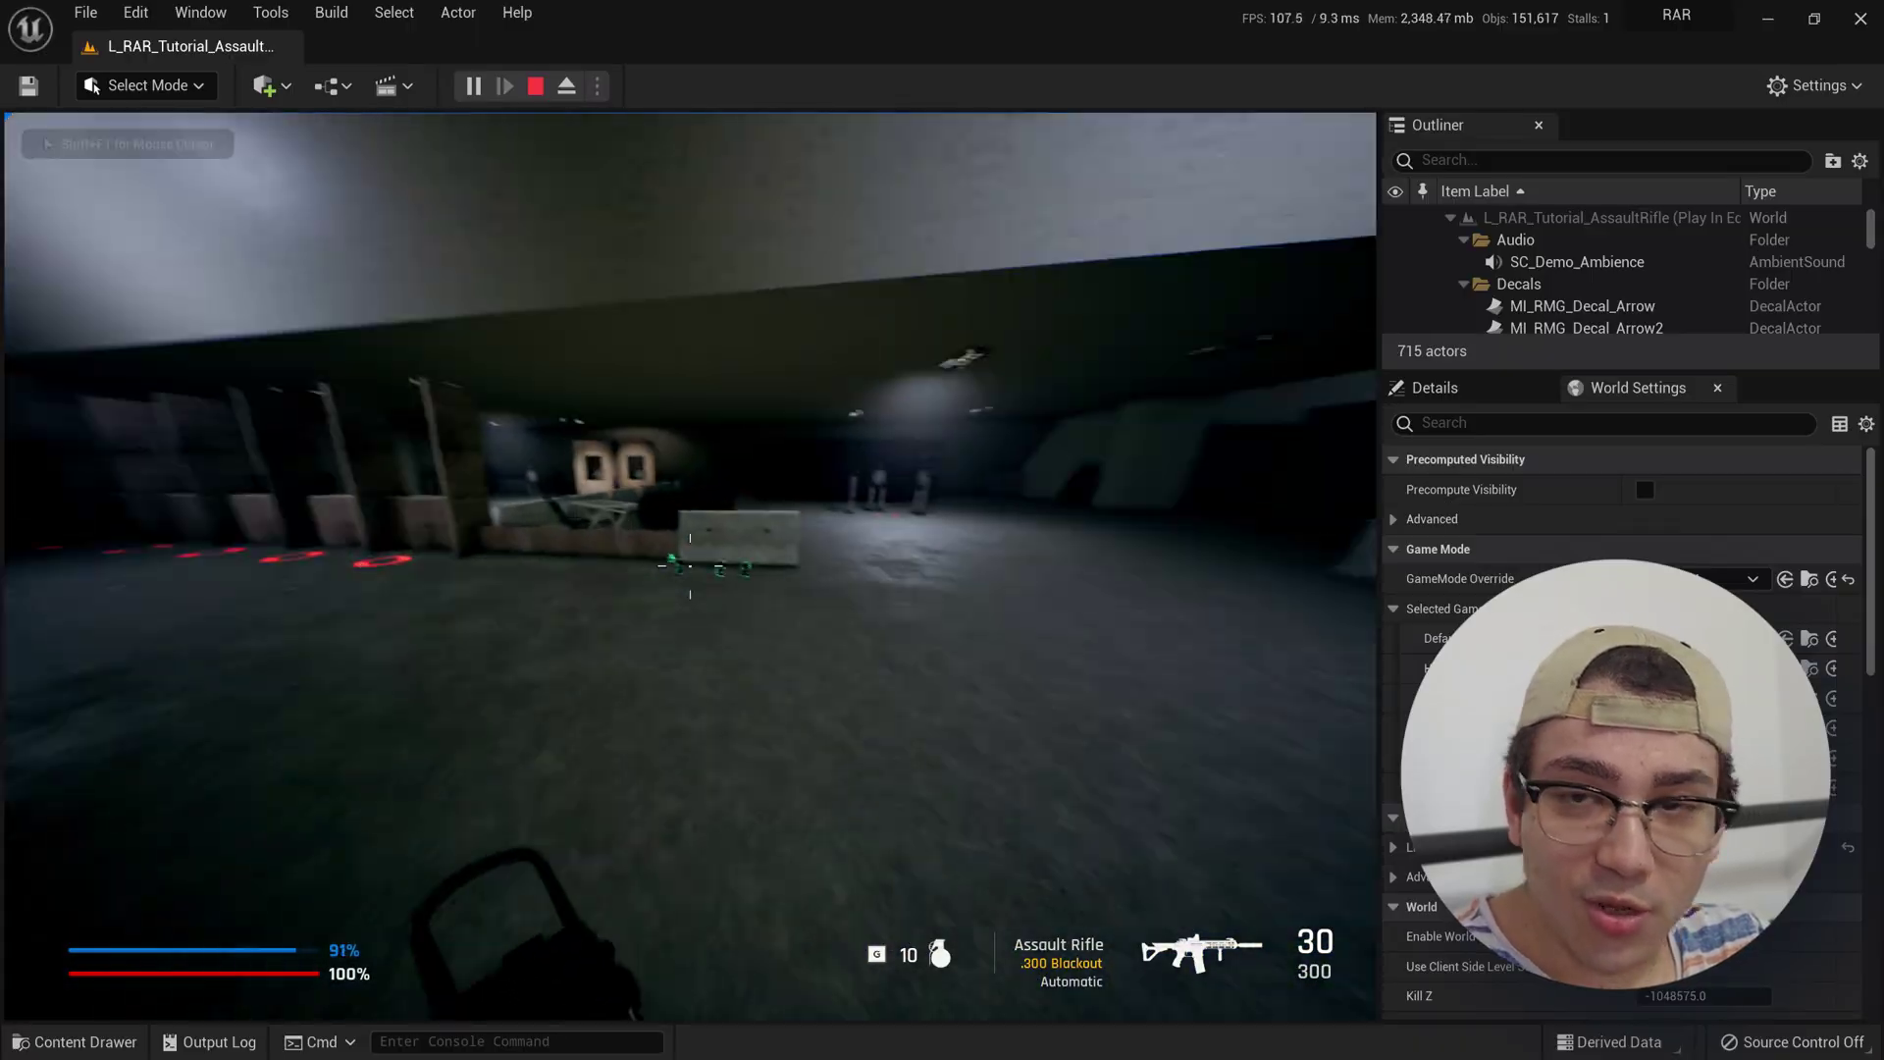
pyautogui.press('w')
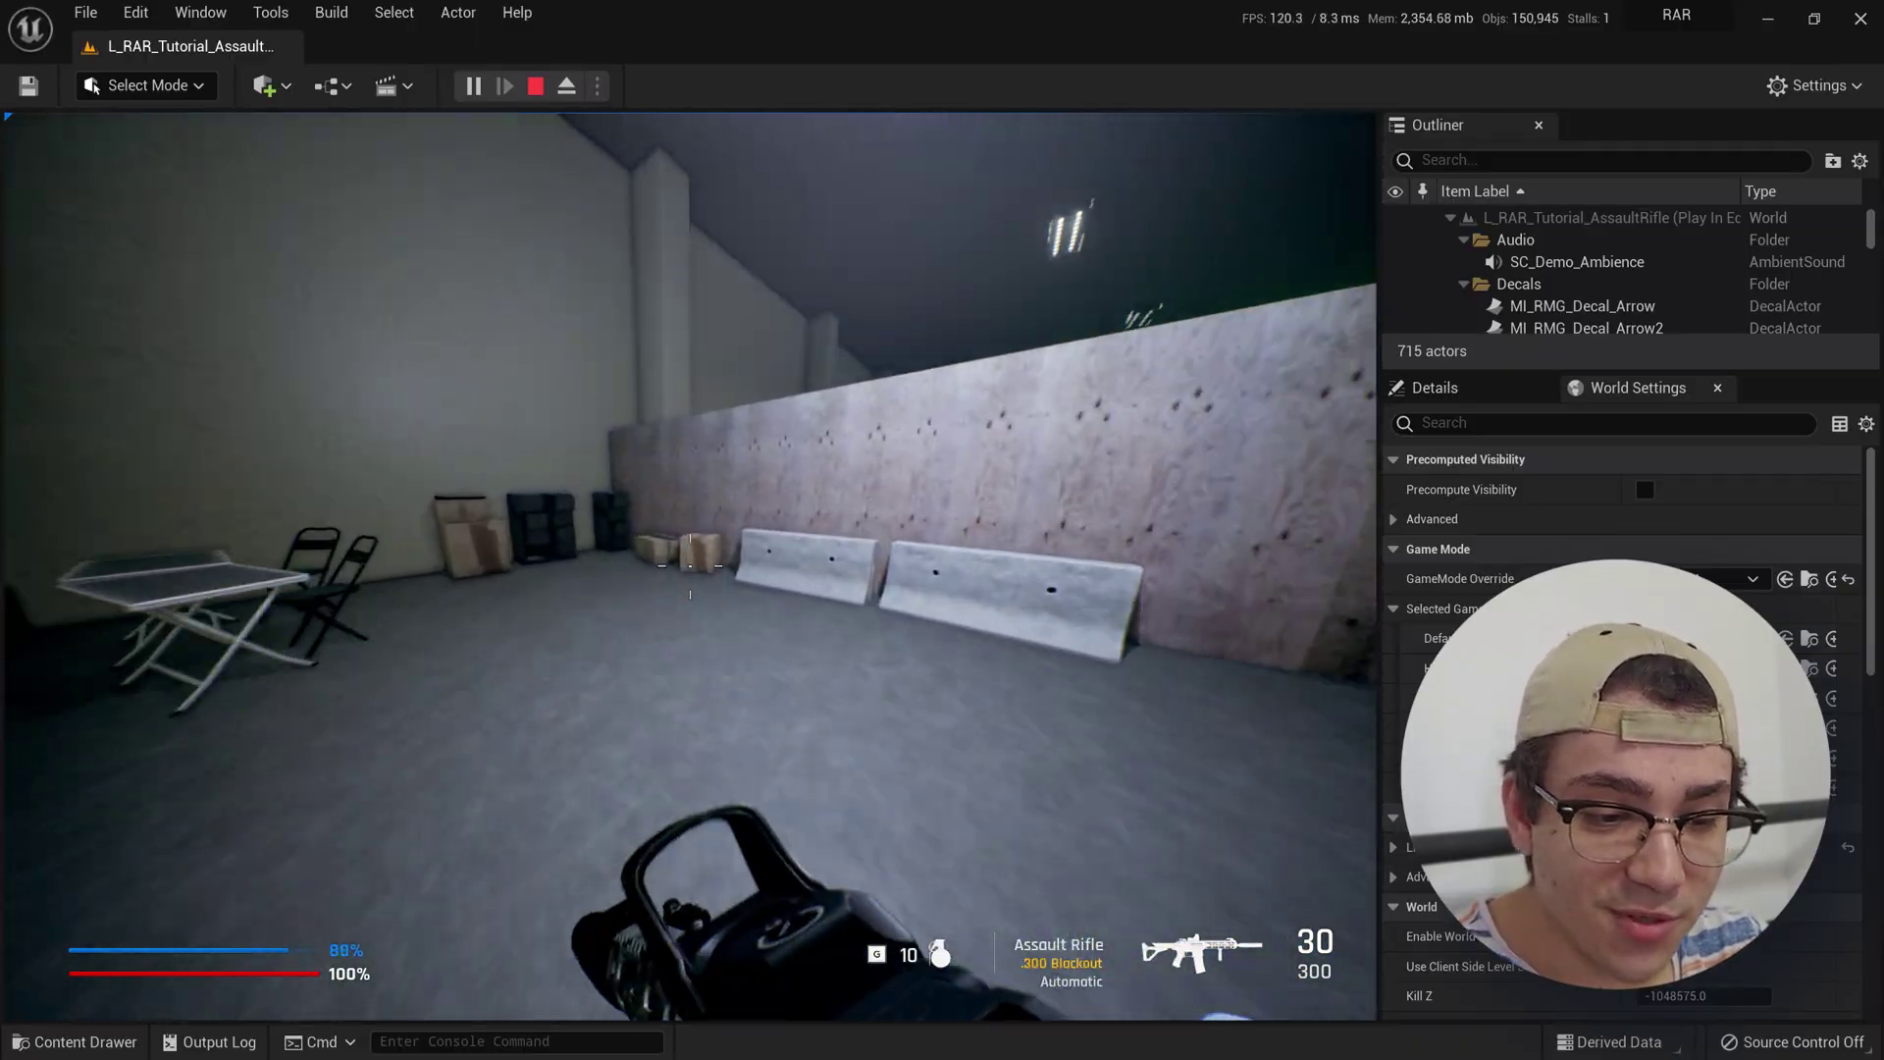
pyautogui.press('w')
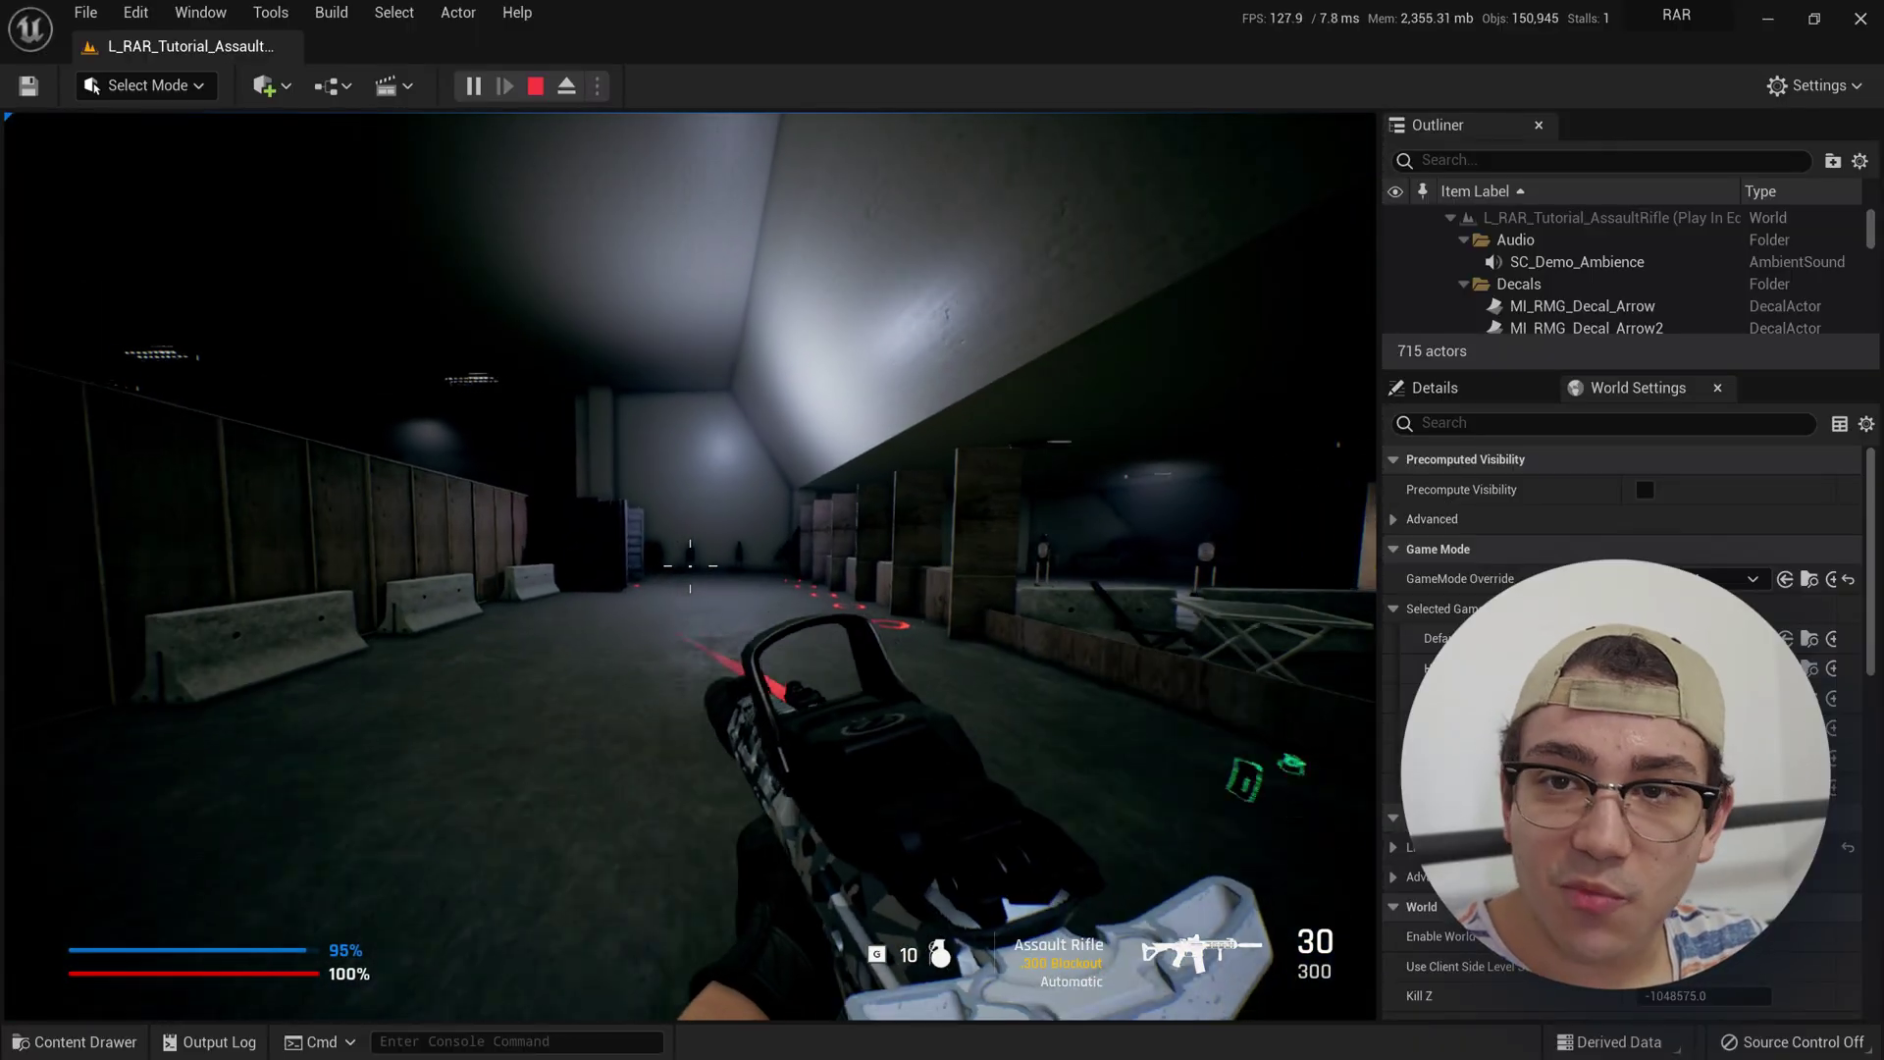
pyautogui.press('d')
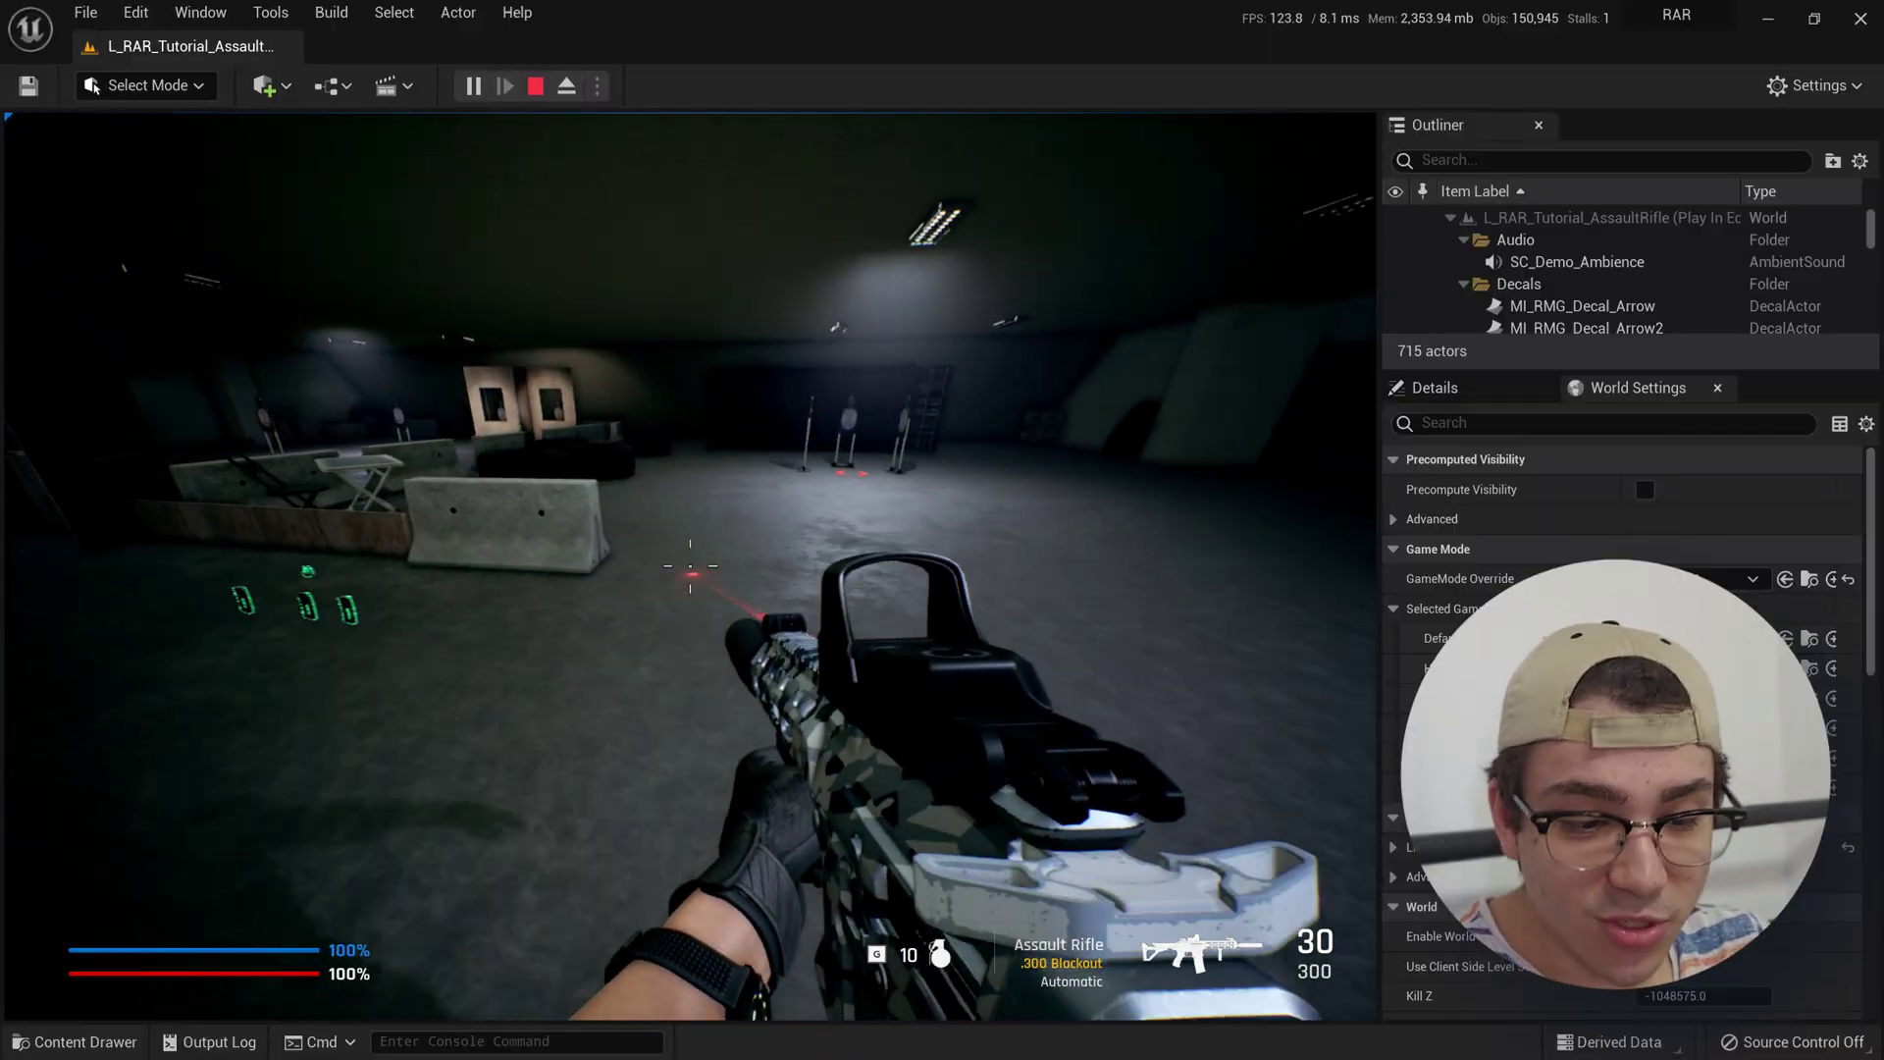
pyautogui.press('w')
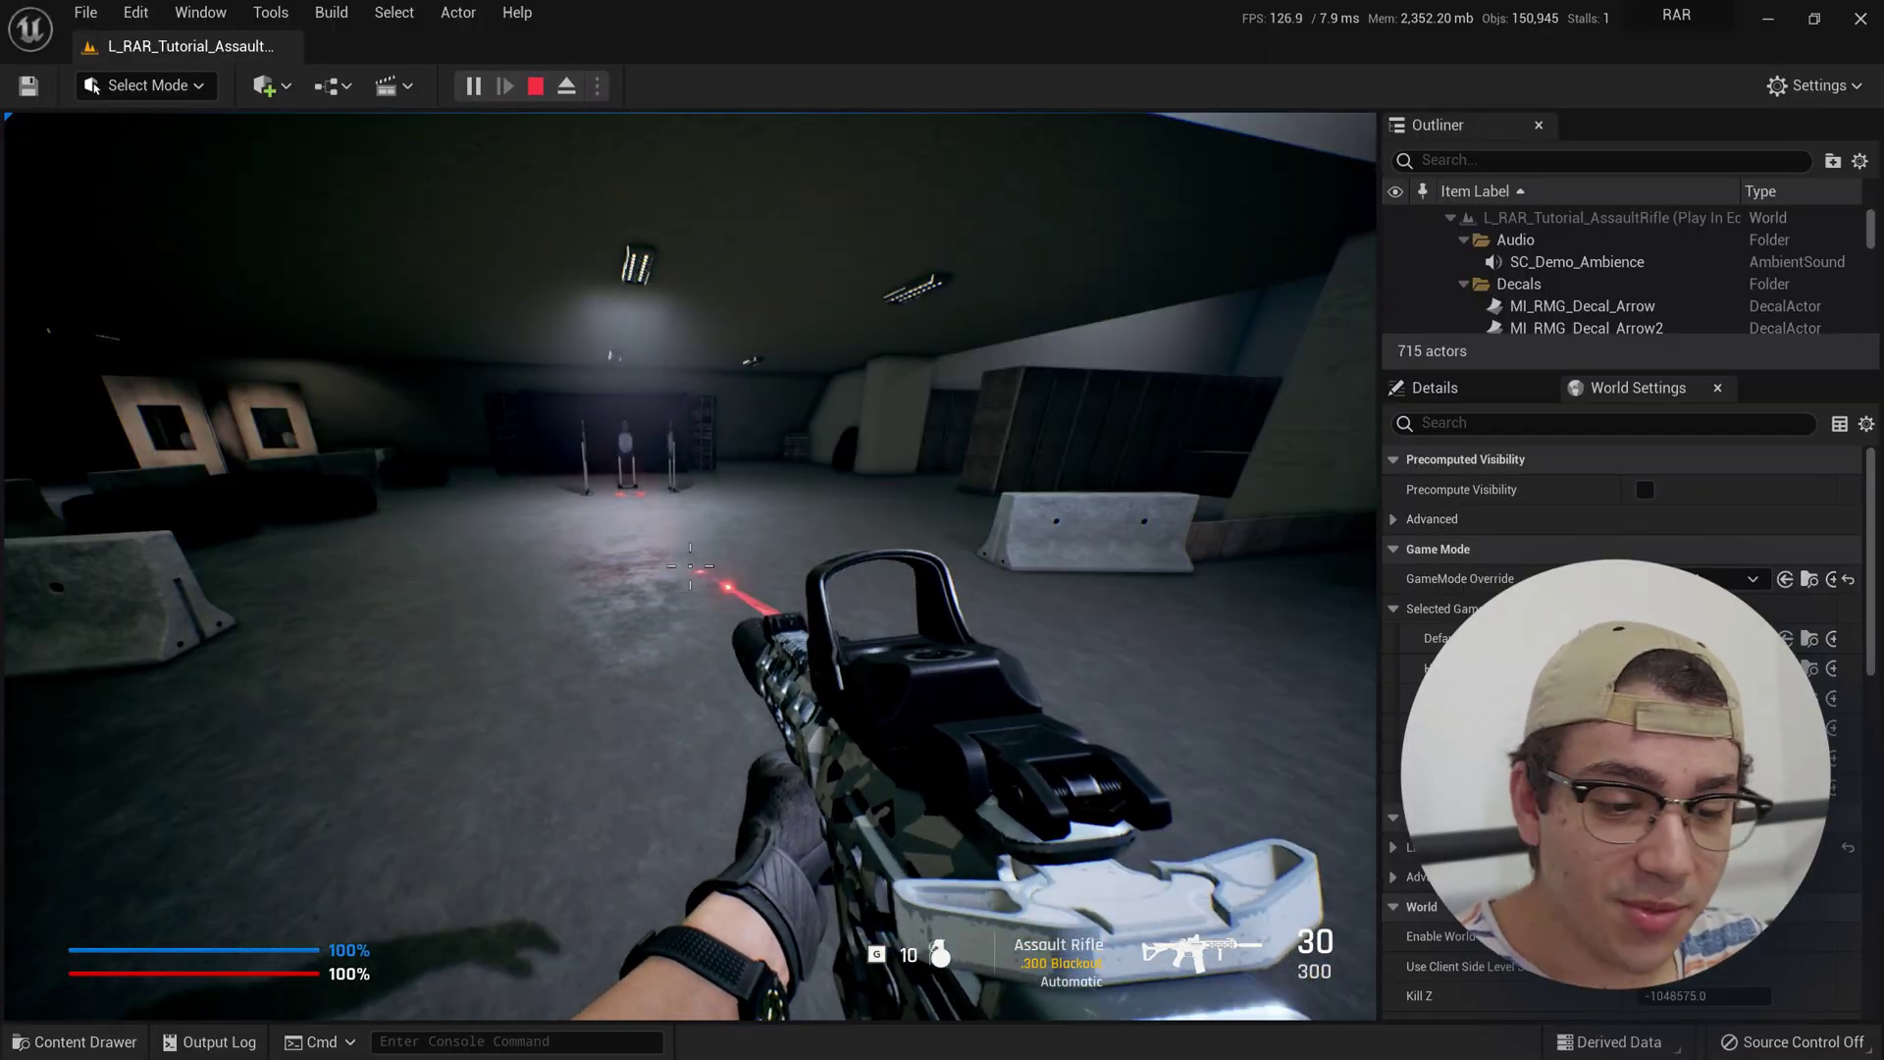
pyautogui.press('w')
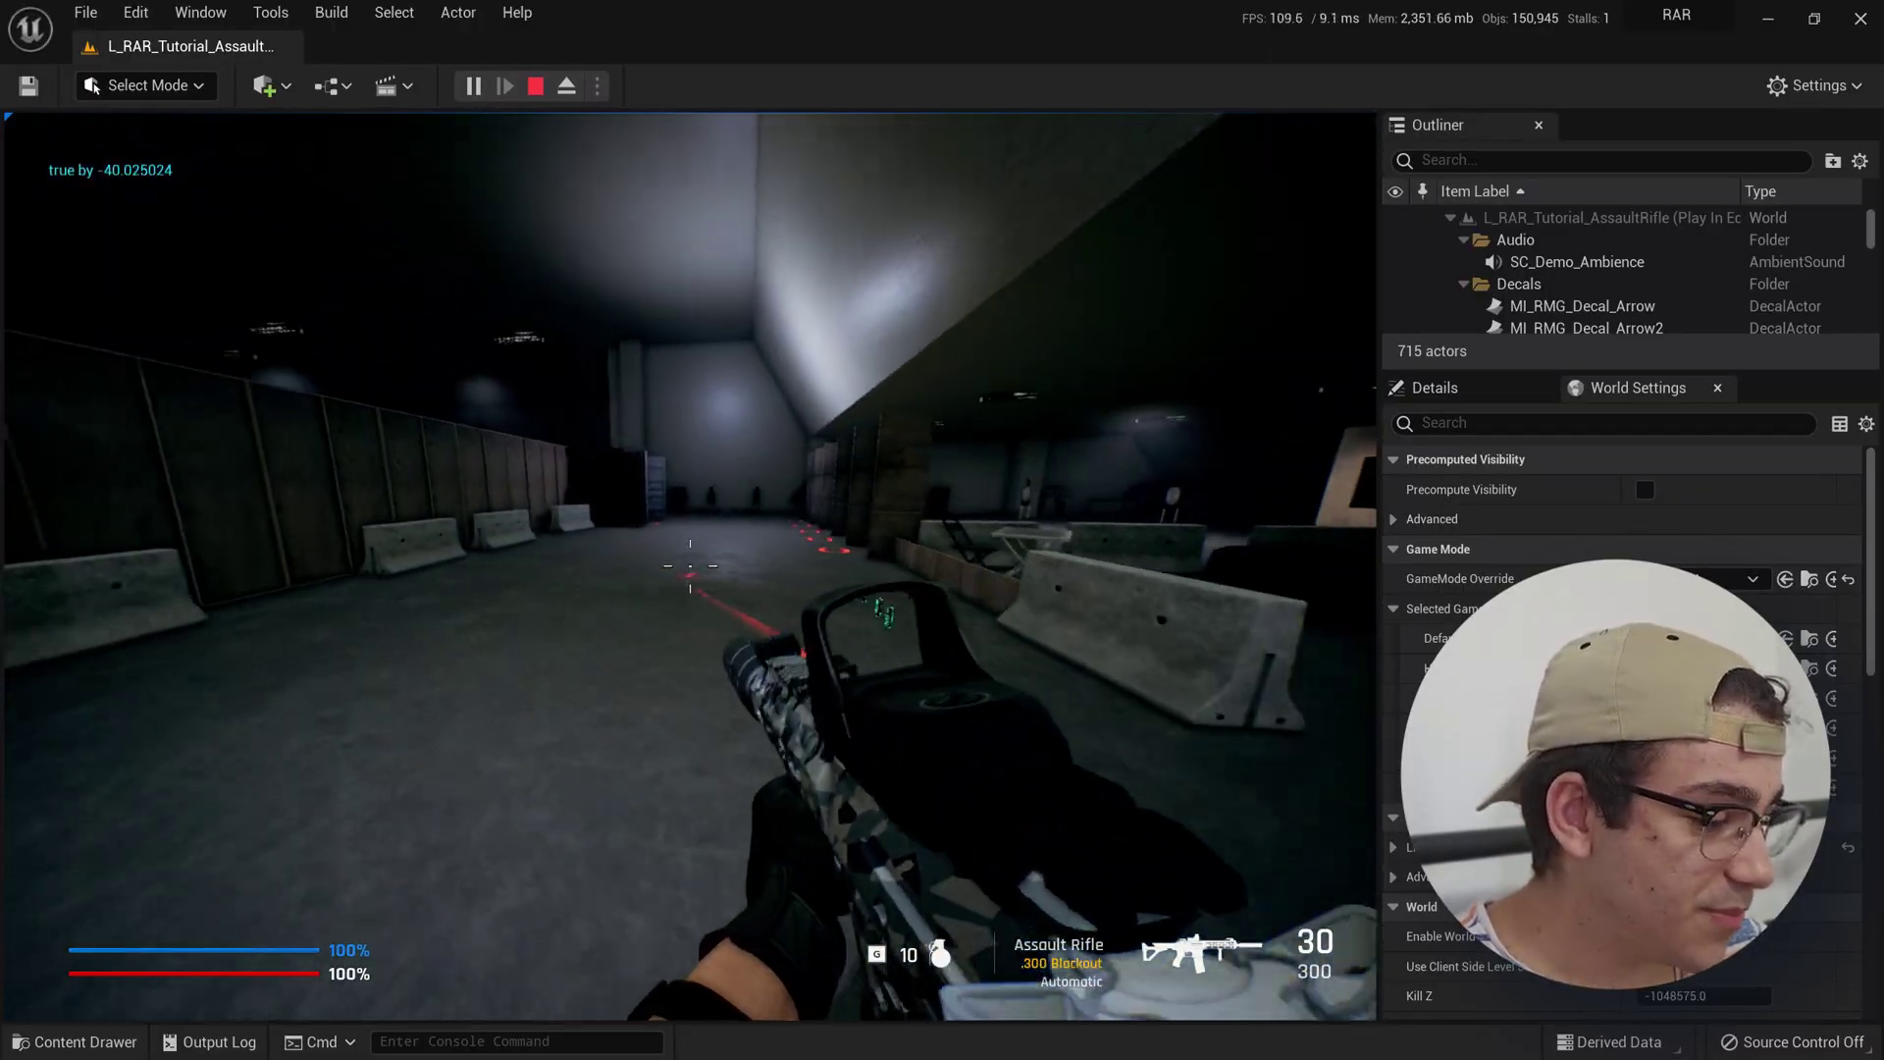
# Test the assault rifle in play by inspecting it, moving around the range, firing two rounds and reloading
pyautogui.press('i')
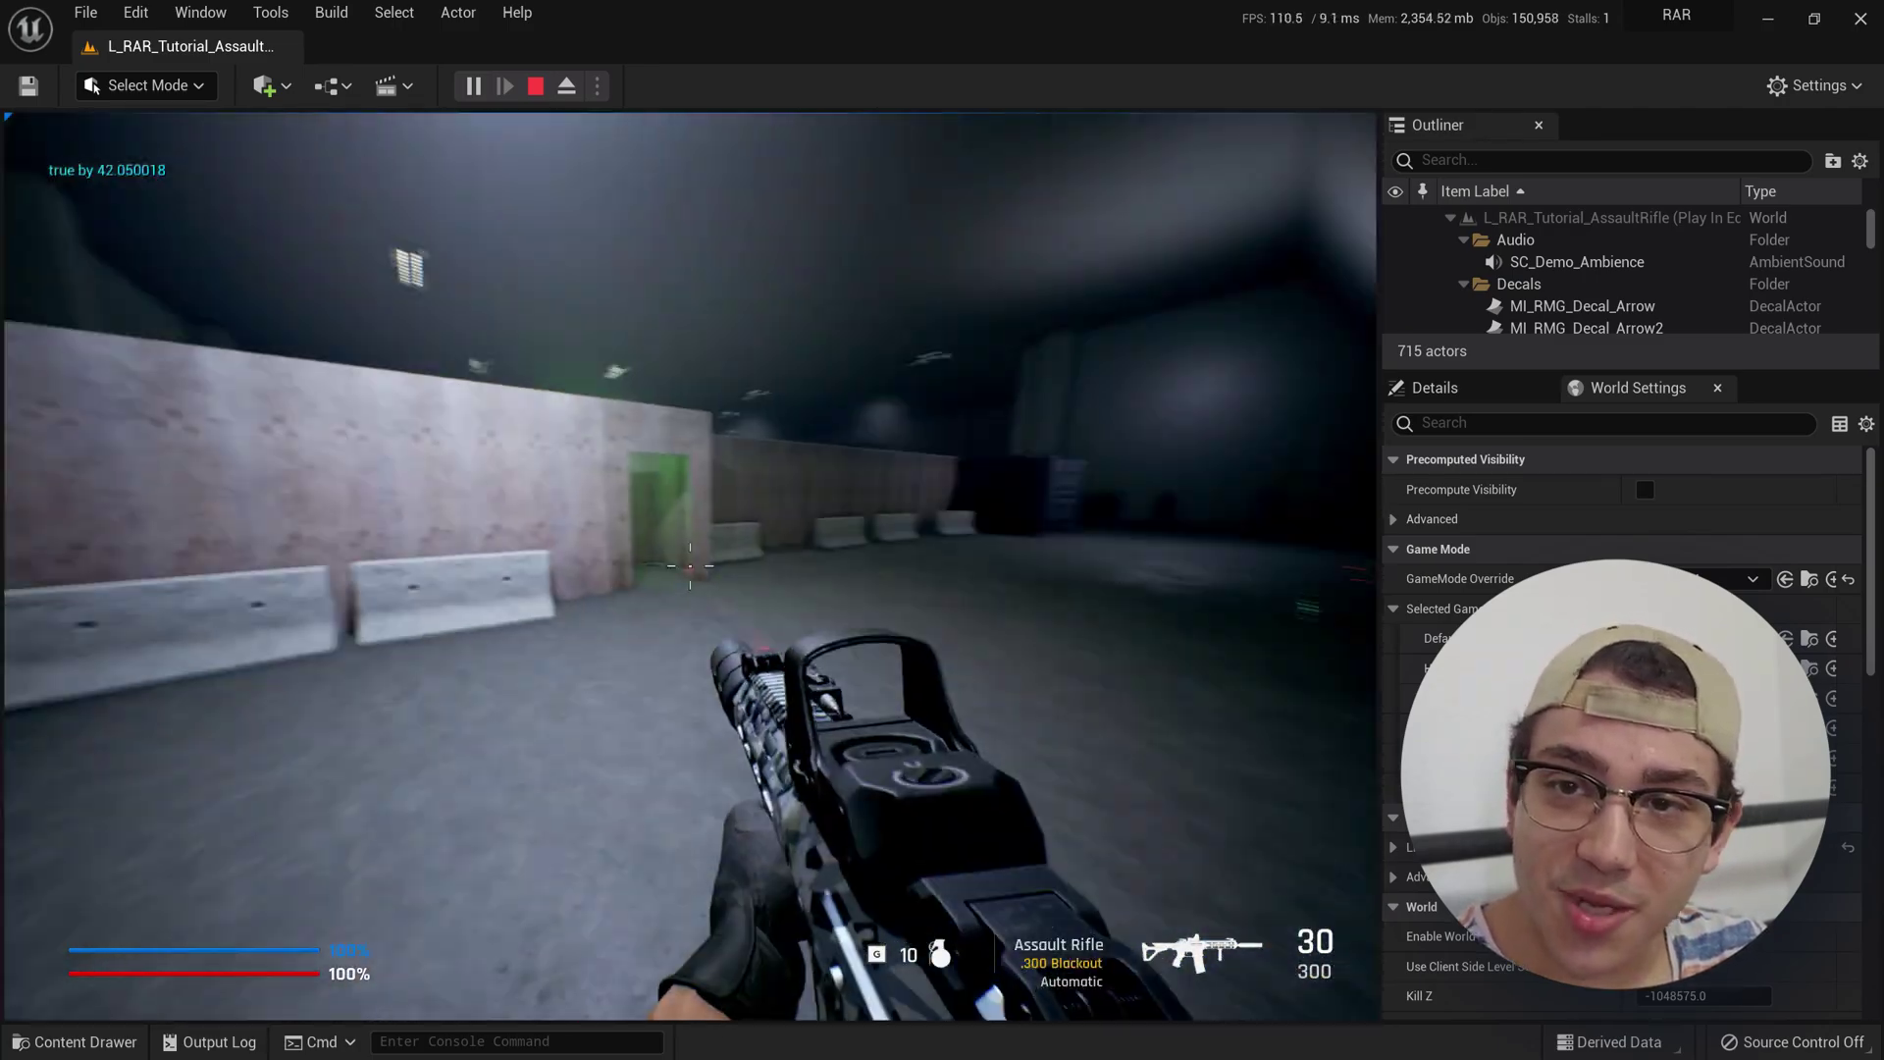
pyautogui.press('w')
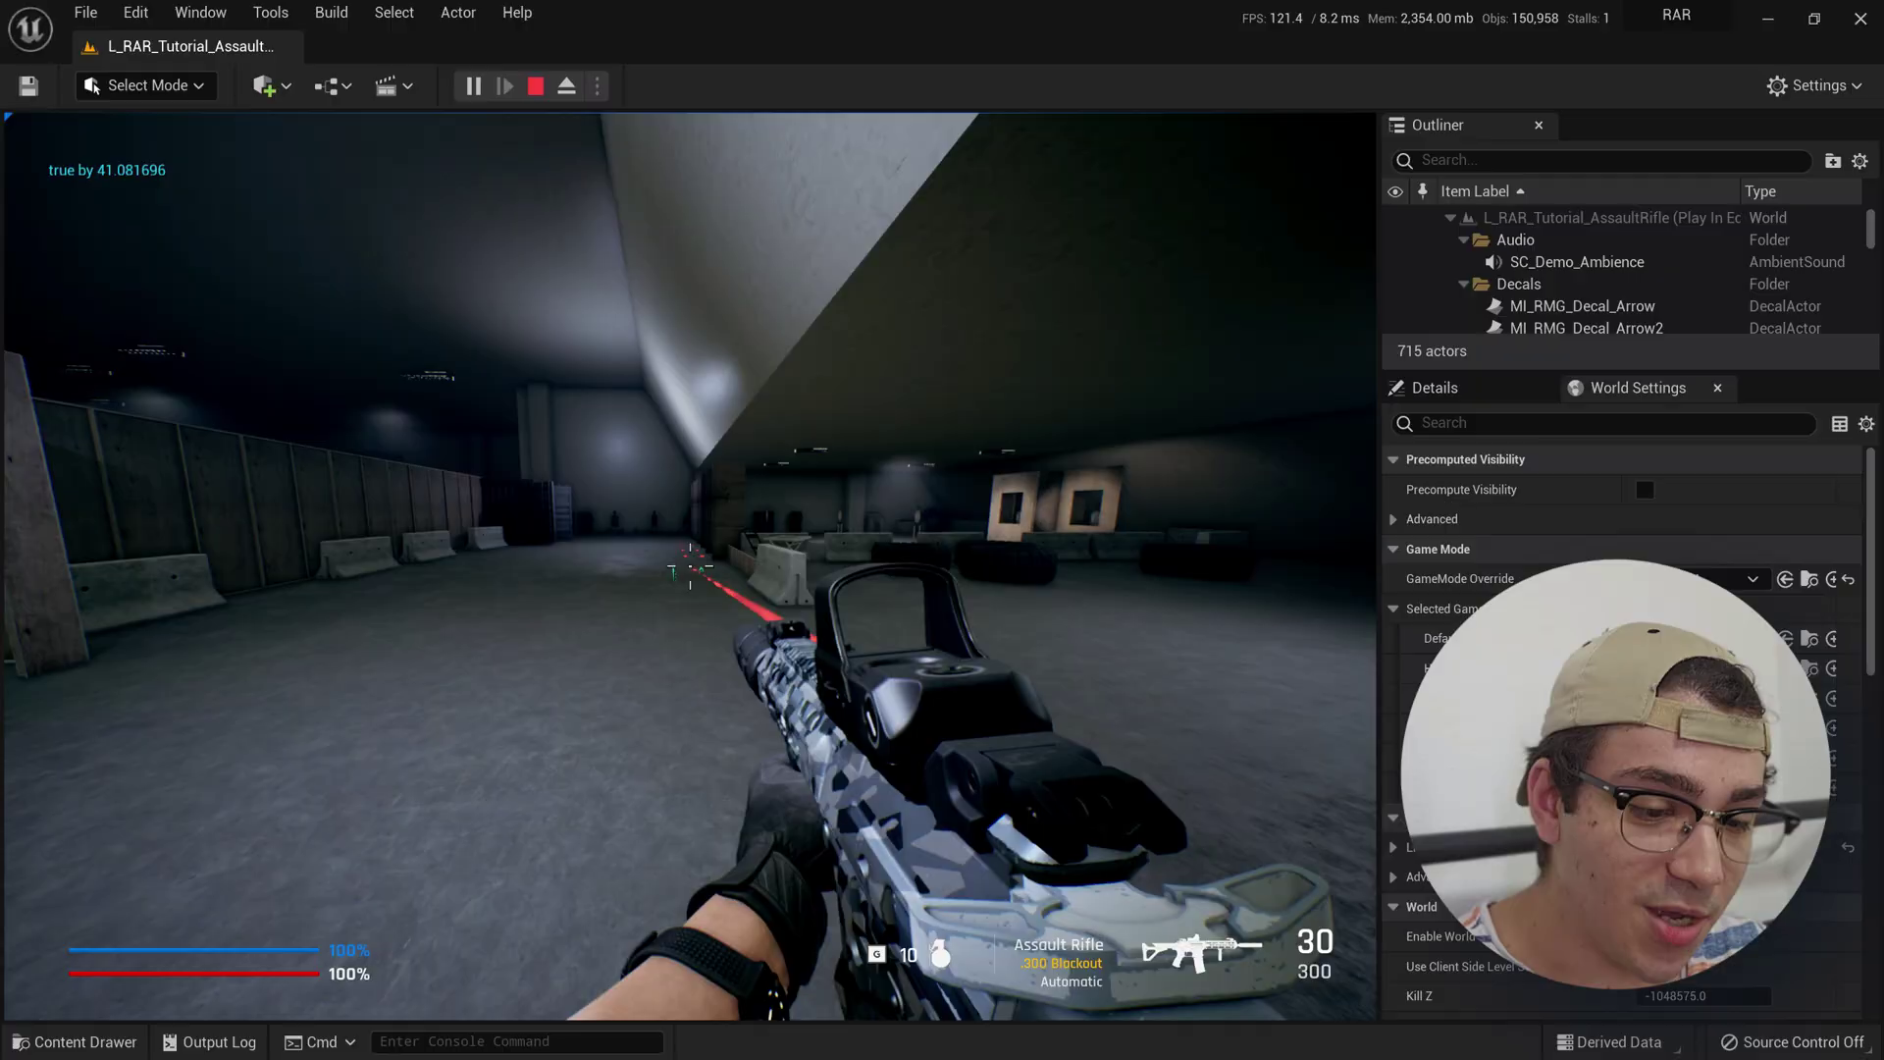
pyautogui.press('s')
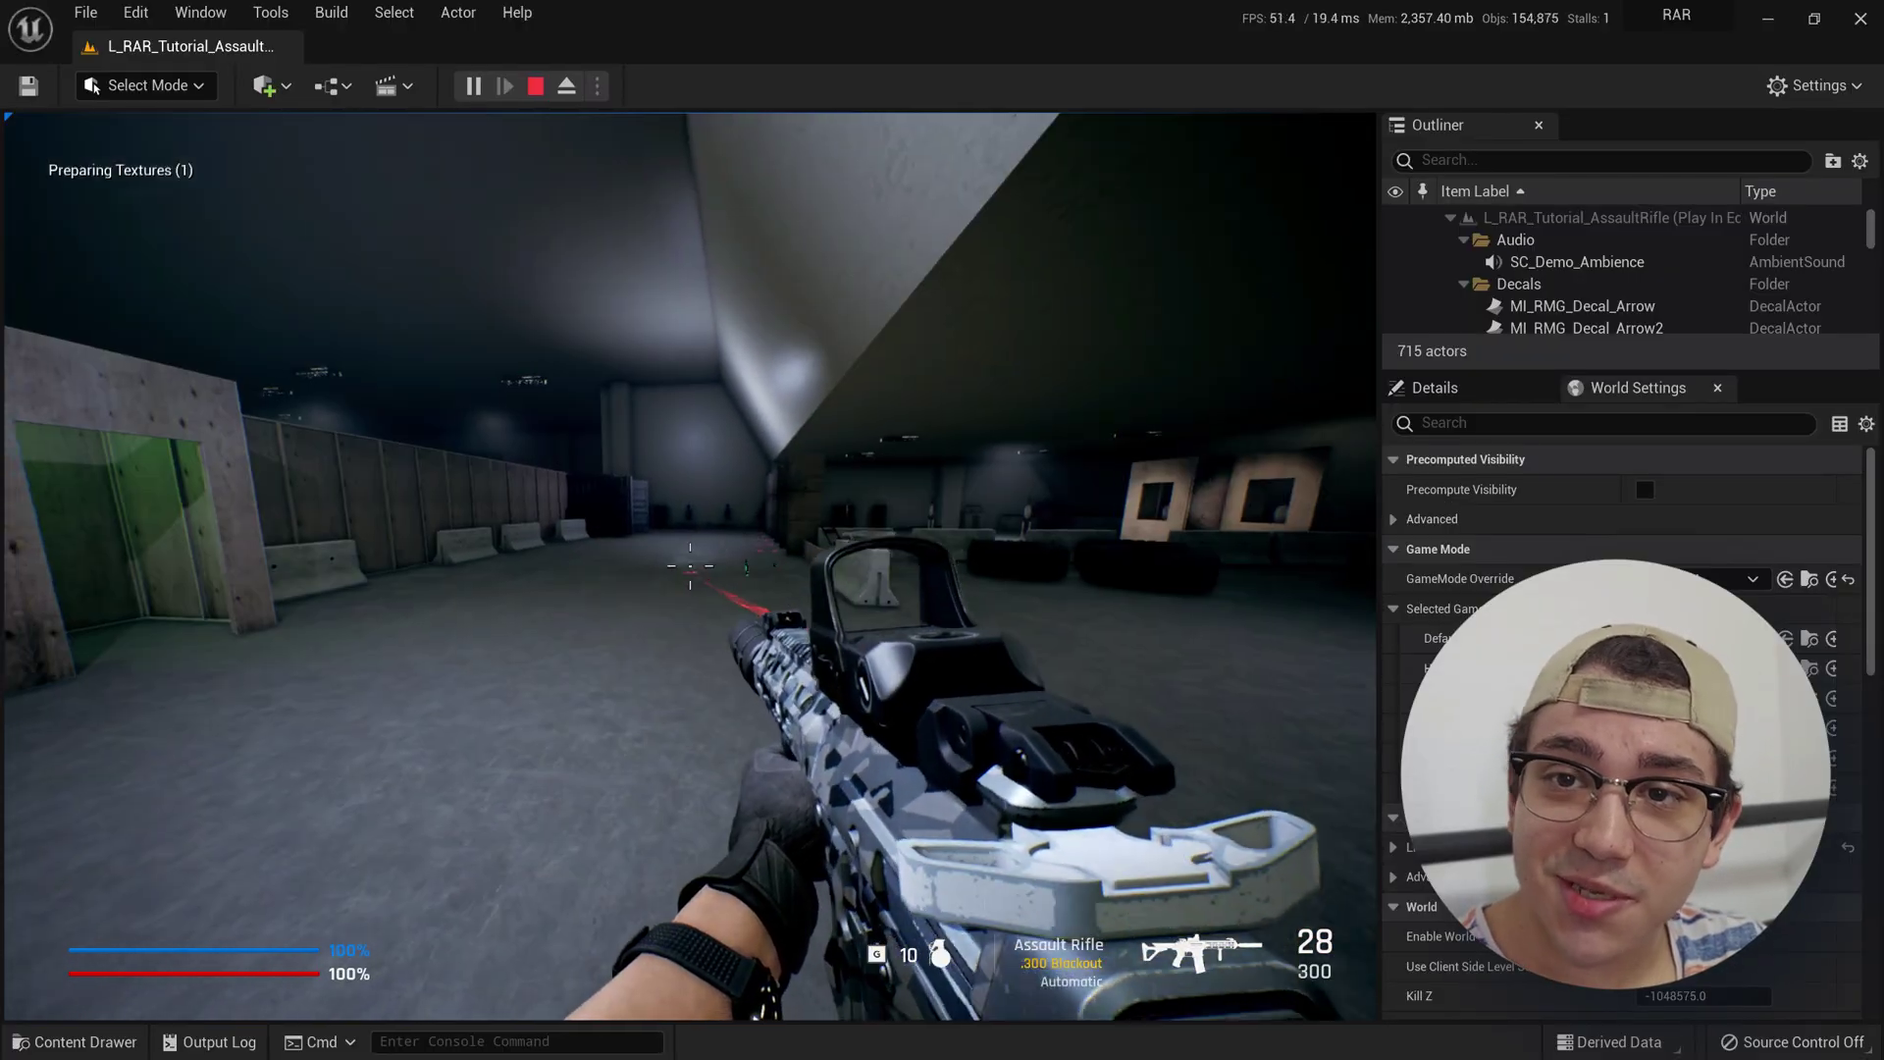
pyautogui.press('r')
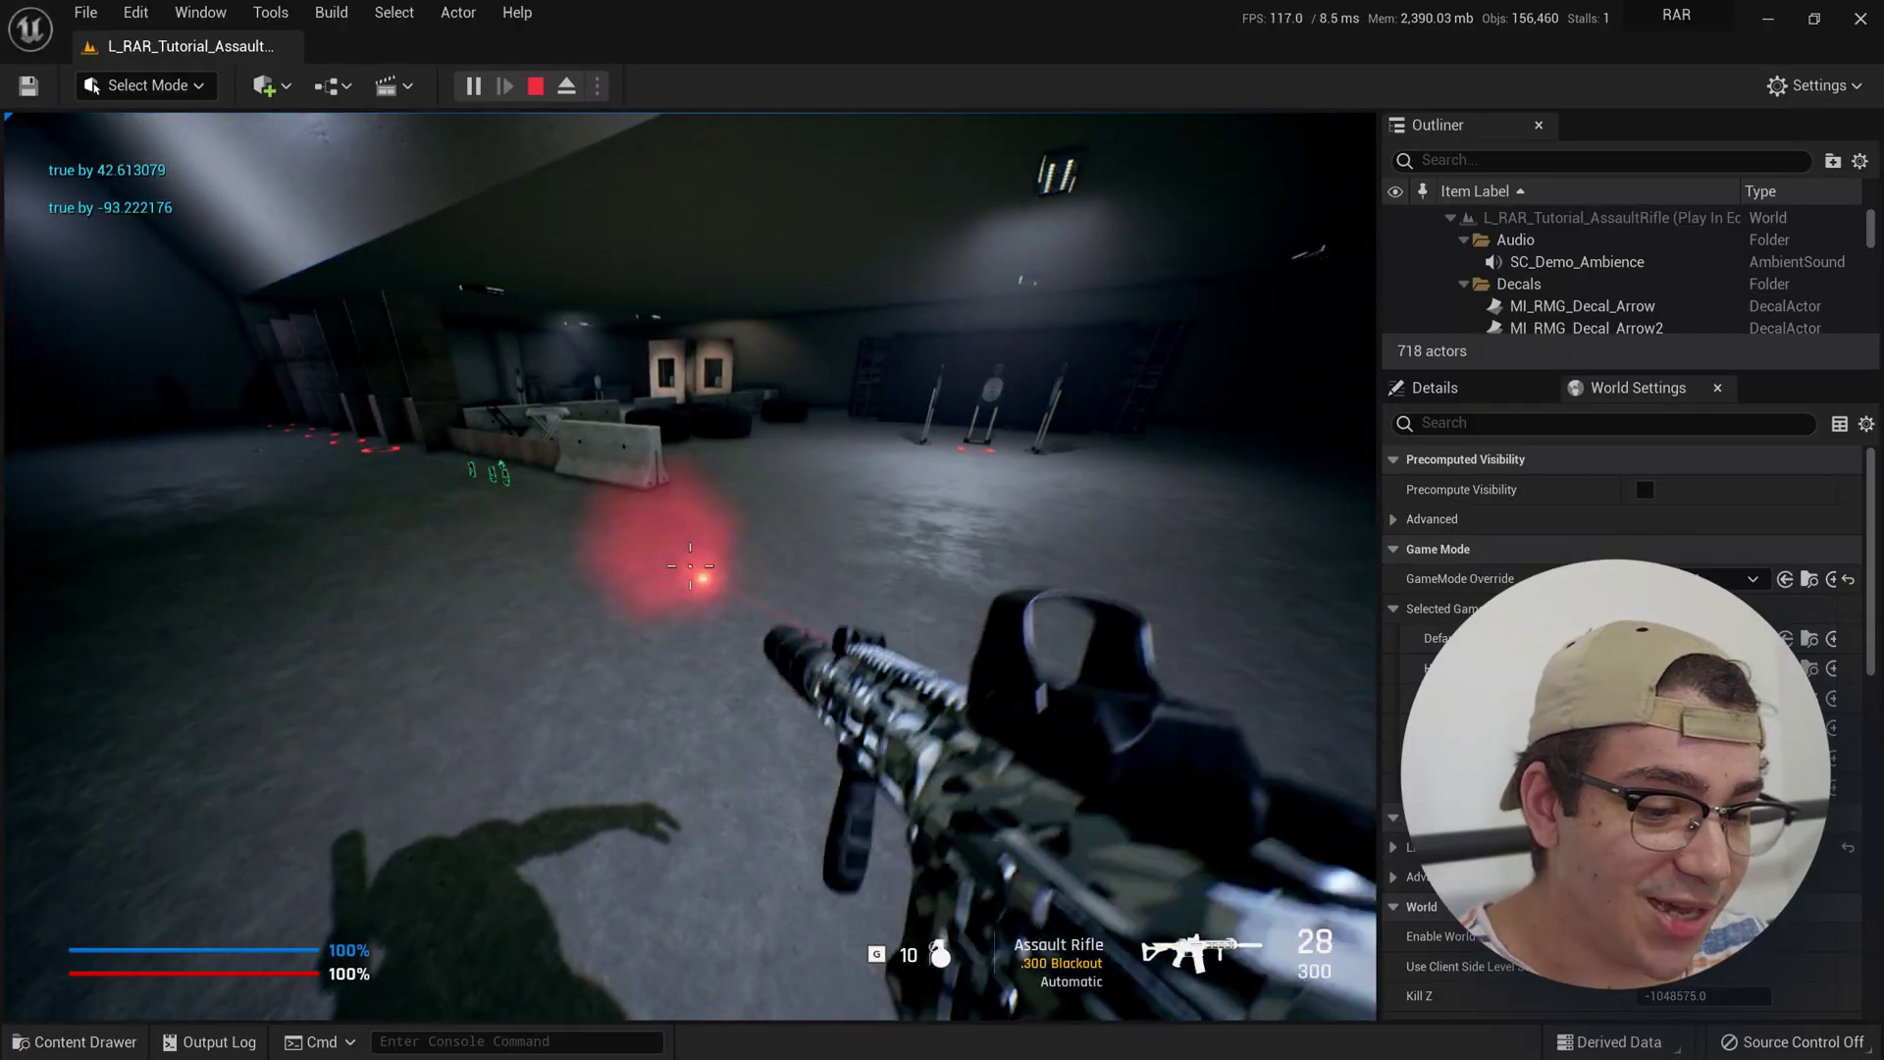